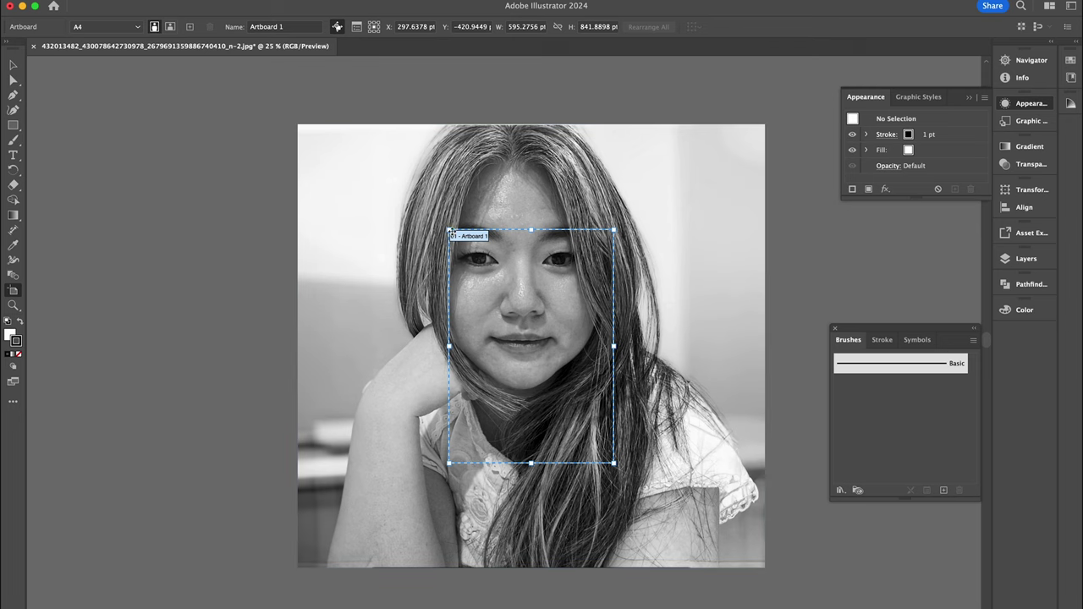
Stretch the artboard to the photo's edges and set the tracing layer to Dim Images 50%.
{"action": "left_click_drag", "start_coordinate": [449, 230], "coordinate": [297, 125]}
{"action": "left_click_drag", "start_coordinate": [614, 463], "coordinate": [765, 567]}
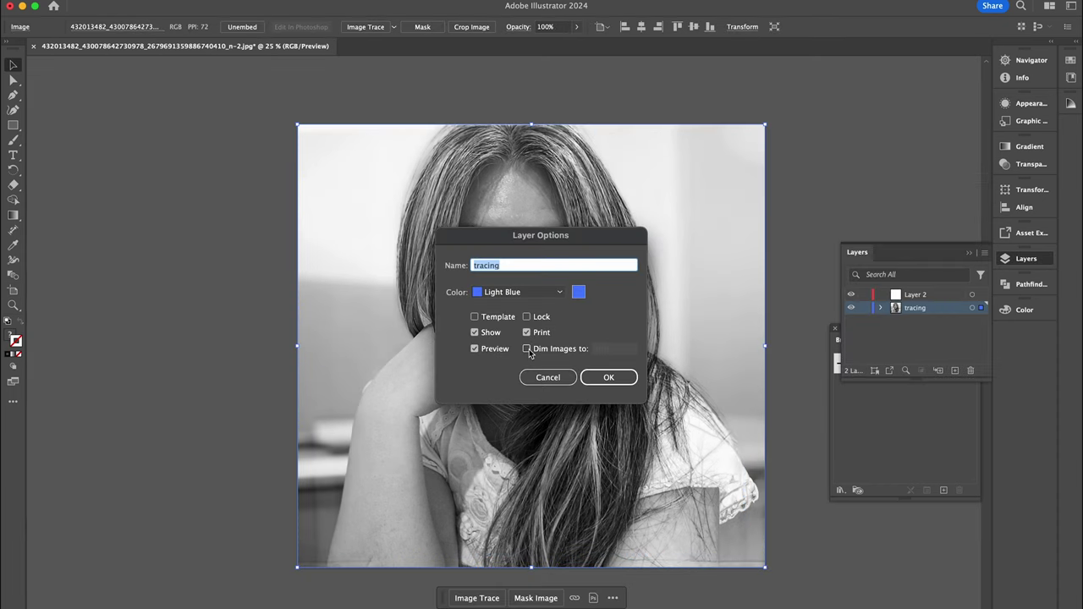
{"action": "left_click", "coordinate": [527, 348]}
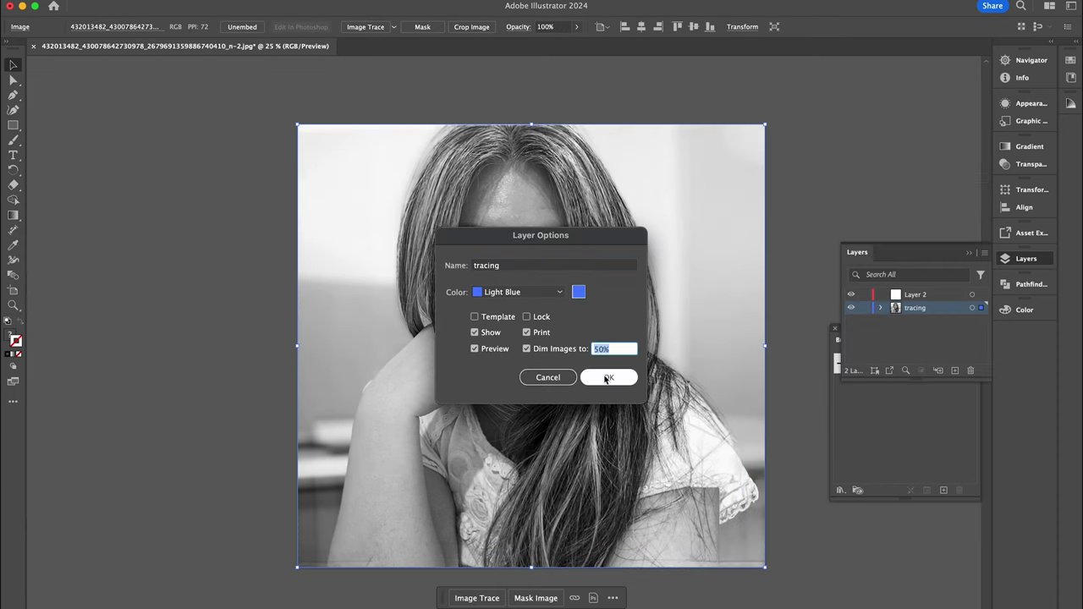
{"action": "left_click", "coordinate": [605, 379]}
Lock the tracing layer and begin the face oval on Layer 2.
{"action": "left_click", "coordinate": [863, 307]}
{"action": "left_click", "coordinate": [912, 296]}
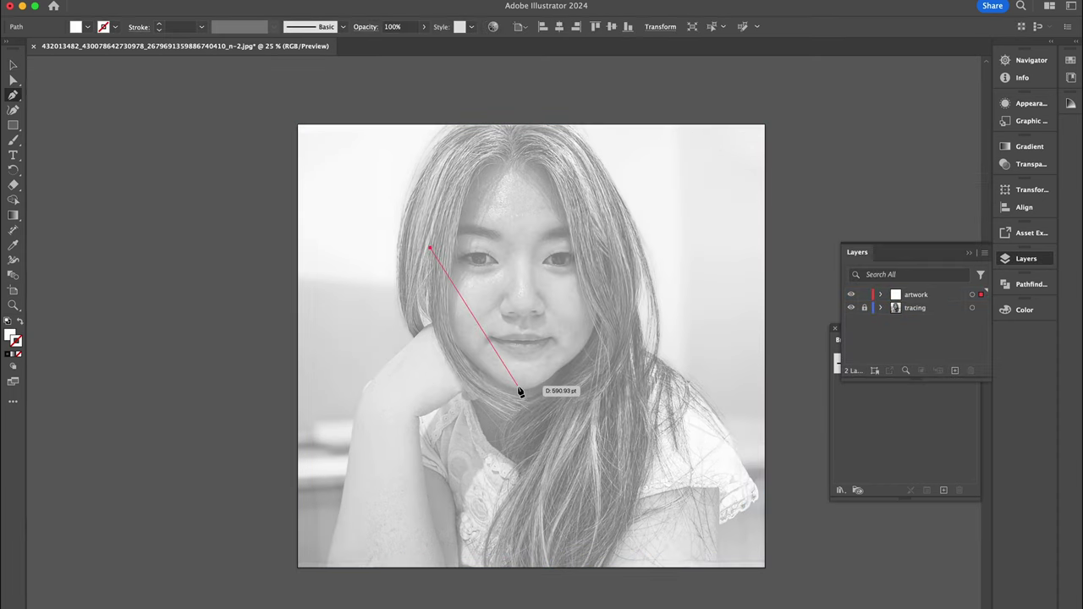
{"action": "left_click_drag", "start_coordinate": [517, 387], "coordinate": [605, 410]}
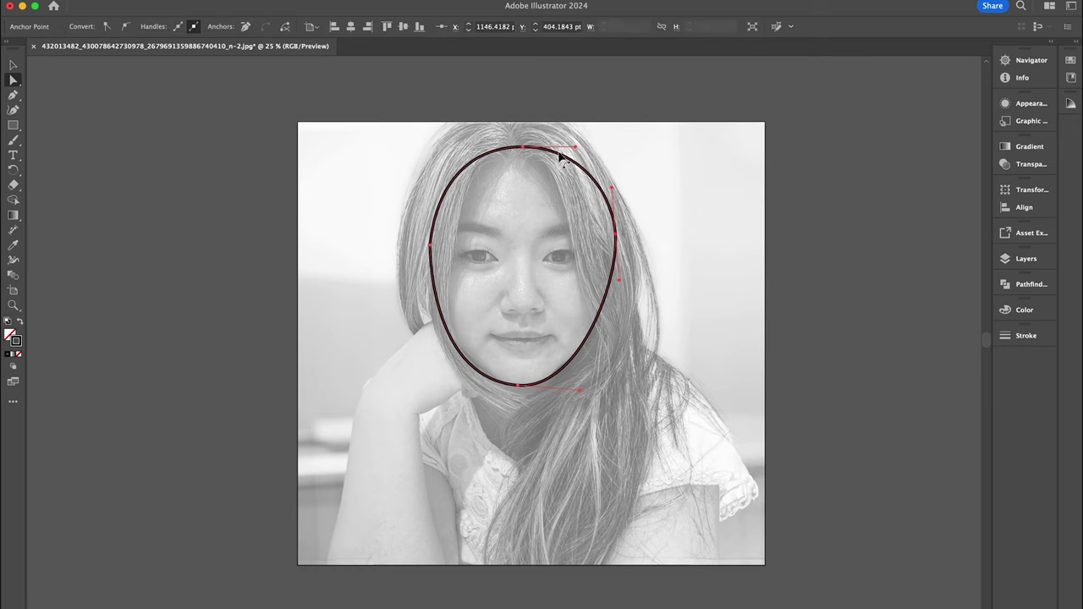
Refine the top of the face oval and curve the left eyebrow.
{"action": "left_click_drag", "start_coordinate": [520, 149], "coordinate": [515, 144]}
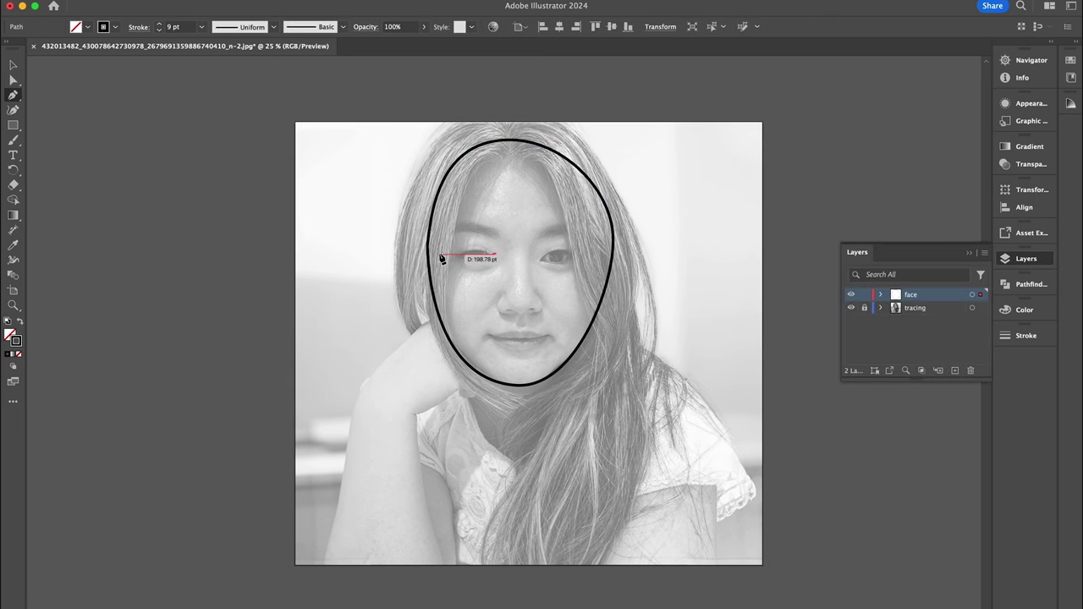
{"action": "left_click_drag", "start_coordinate": [441, 254], "coordinate": [404, 273]}
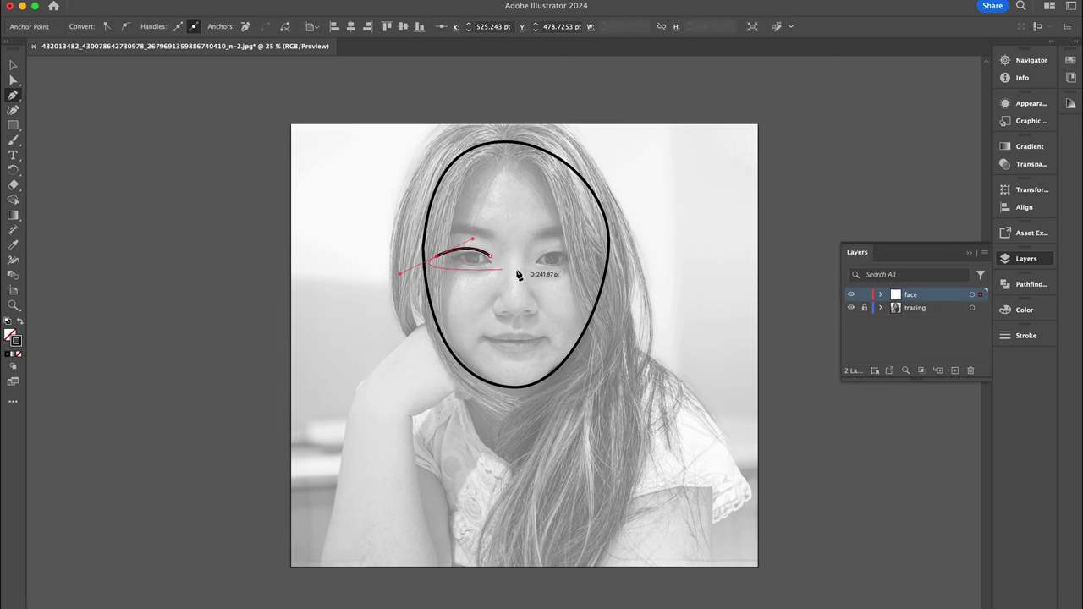
{"action": "left_click", "coordinate": [222, 271], "text": "ctrl"}
Draw the left eye's iris ellipse and a smaller pupil circle inside it.
{"action": "key", "text": "ctrl+equal"}
{"action": "key", "text": "l"}
{"action": "left_click_drag", "start_coordinate": [414, 151], "coordinate": [457, 217]}
{"action": "key", "text": "v"}
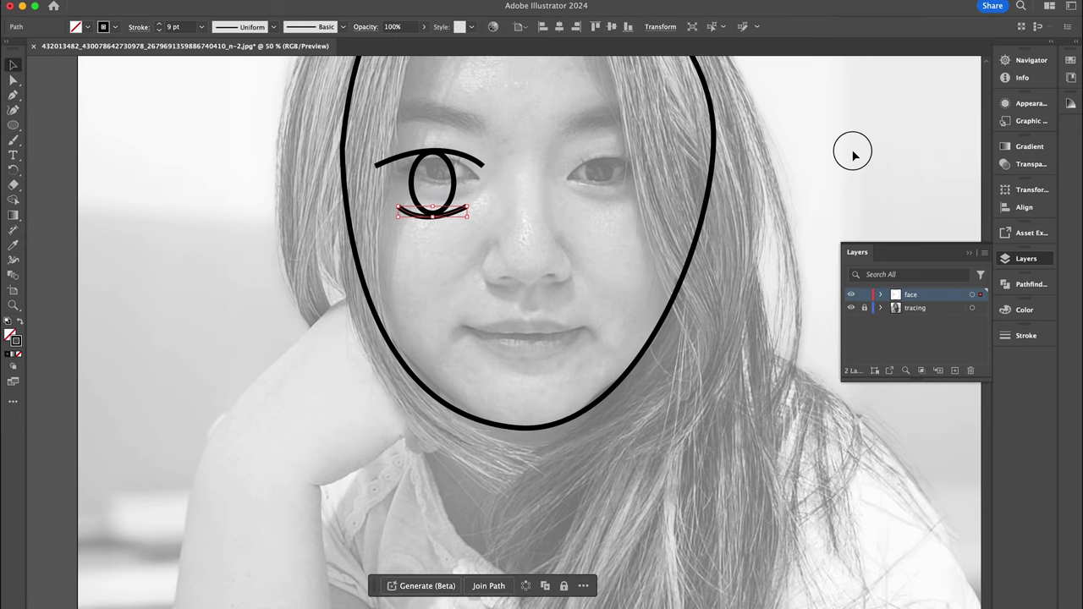
{"action": "left_click", "coordinate": [853, 155]}
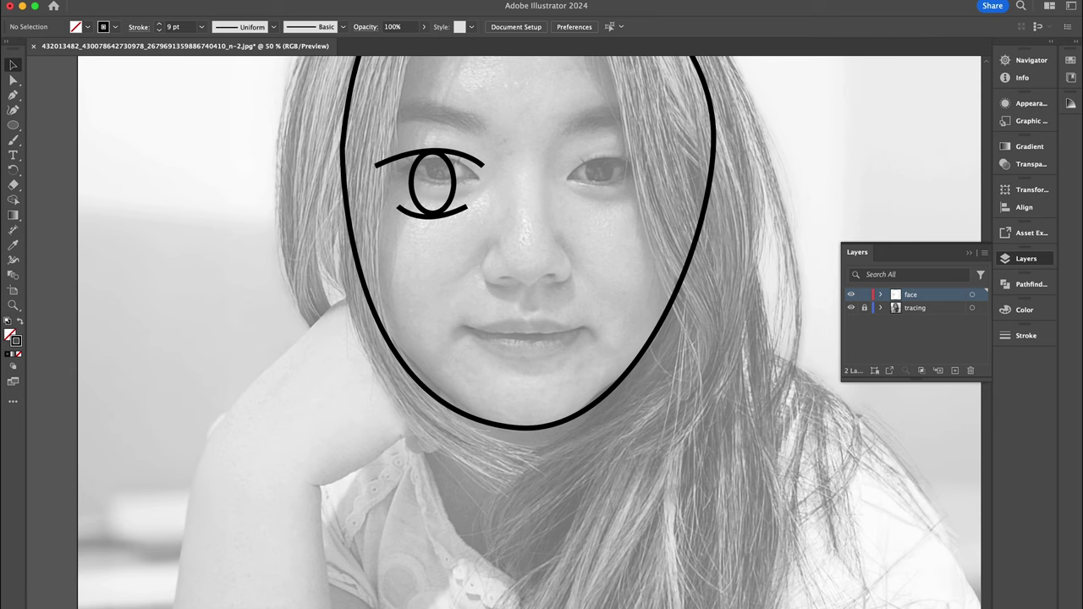
{"action": "left_click_drag", "start_coordinate": [421, 172], "coordinate": [447, 198]}
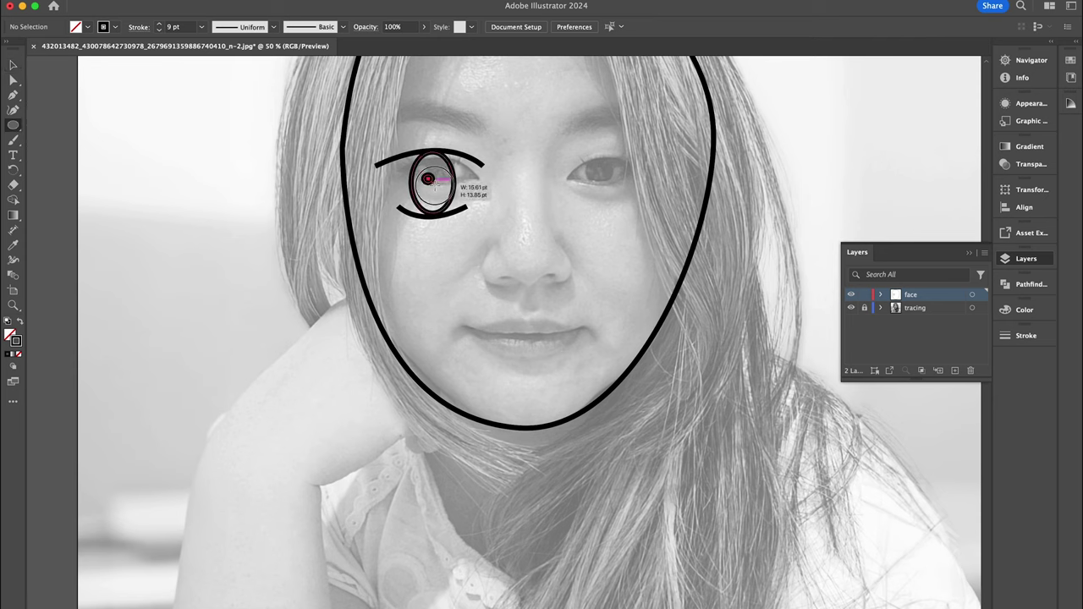
{"action": "key", "text": "v"}
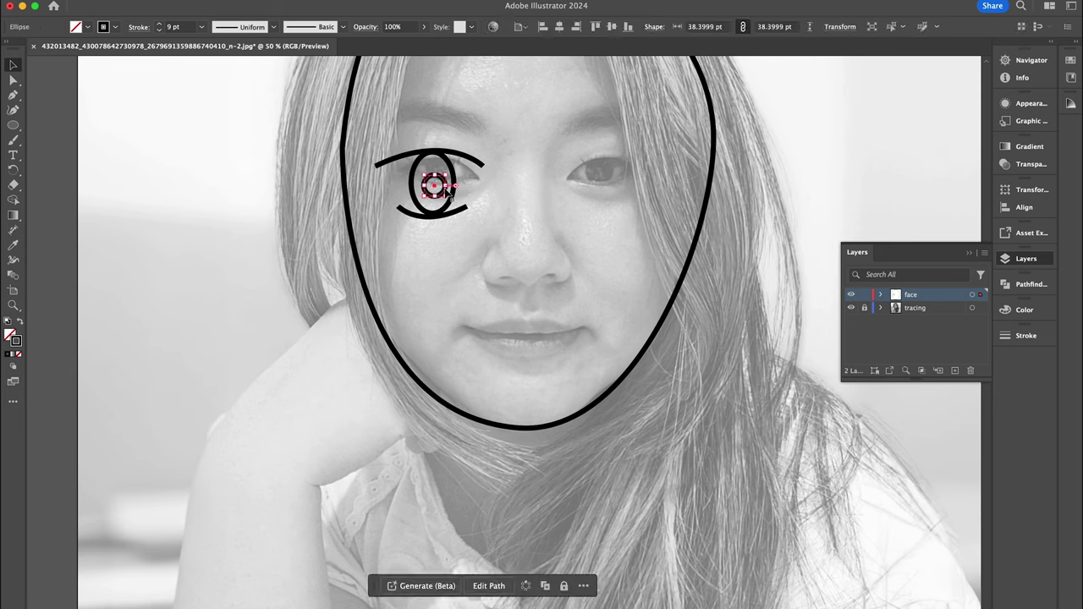
{"action": "mouse_move", "coordinate": [446, 187]}
{"action": "left_mouse_down"}
{"action": "mouse_move", "coordinate": [439, 180]}
{"action": "mouse_move", "coordinate": [445, 187]}
{"action": "left_mouse_up"}
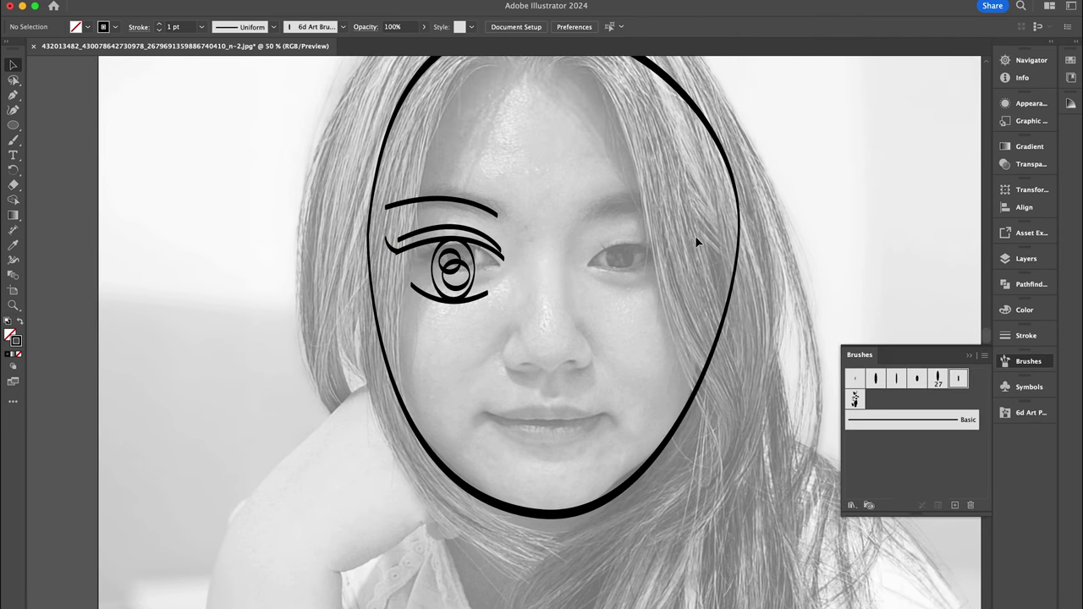
Add the eye-corner and lash strokes, then Alt-drag a copy of the eye to the right.
{"action": "key", "text": "super+equal"}
{"action": "key", "text": "super+equal"}
{"action": "scroll", "coordinate": [696, 242], "scroll_direction": "up", "scroll_amount": 2}
{"action": "left_click_drag", "start_coordinate": [303, 234], "coordinate": [315, 226]}
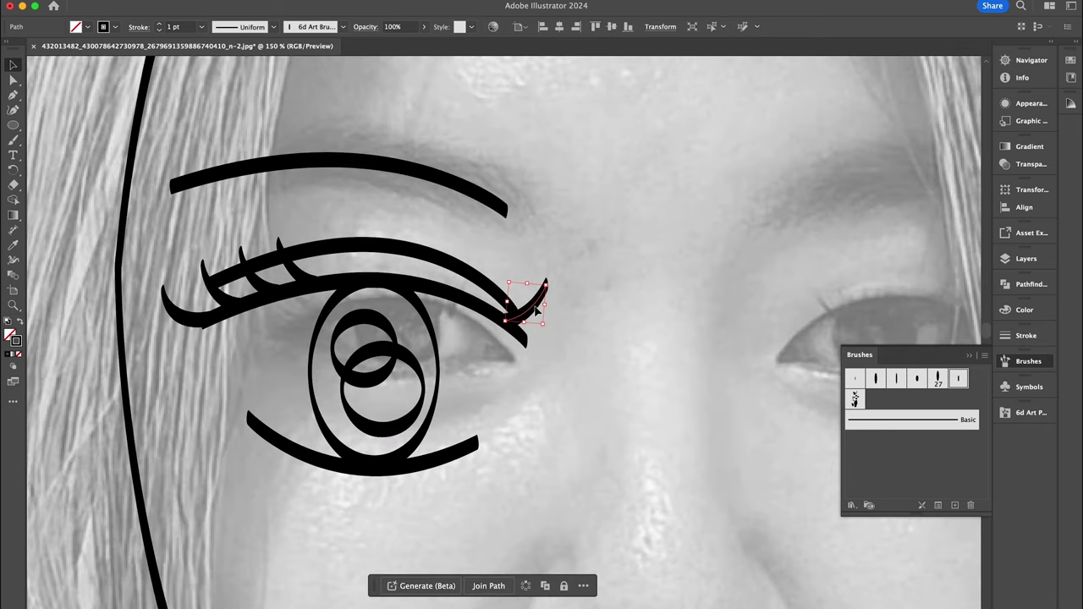
{"action": "mouse_move", "coordinate": [535, 312]}
{"action": "left_mouse_down"}
{"action": "mouse_move", "coordinate": [511, 296]}
{"action": "mouse_move", "coordinate": [495, 303]}
{"action": "left_mouse_up"}
{"action": "key", "text": "a"}
{"action": "left_click", "coordinate": [629, 291]}
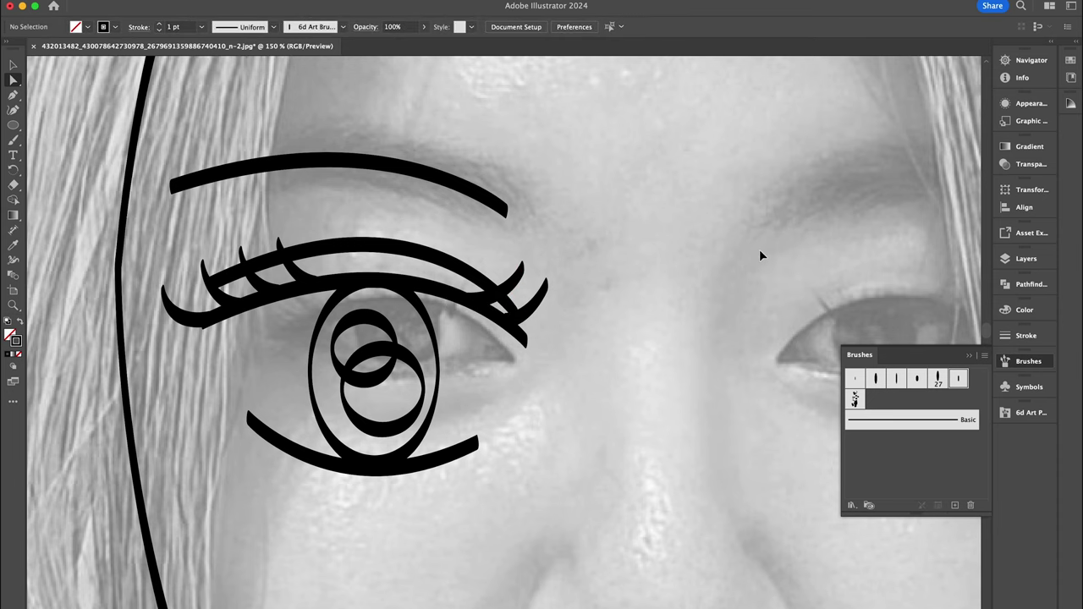
{"action": "key", "text": "ctrl+0"}
{"action": "left_click_drag", "start_coordinate": [384, 326], "coordinate": [586, 326]}
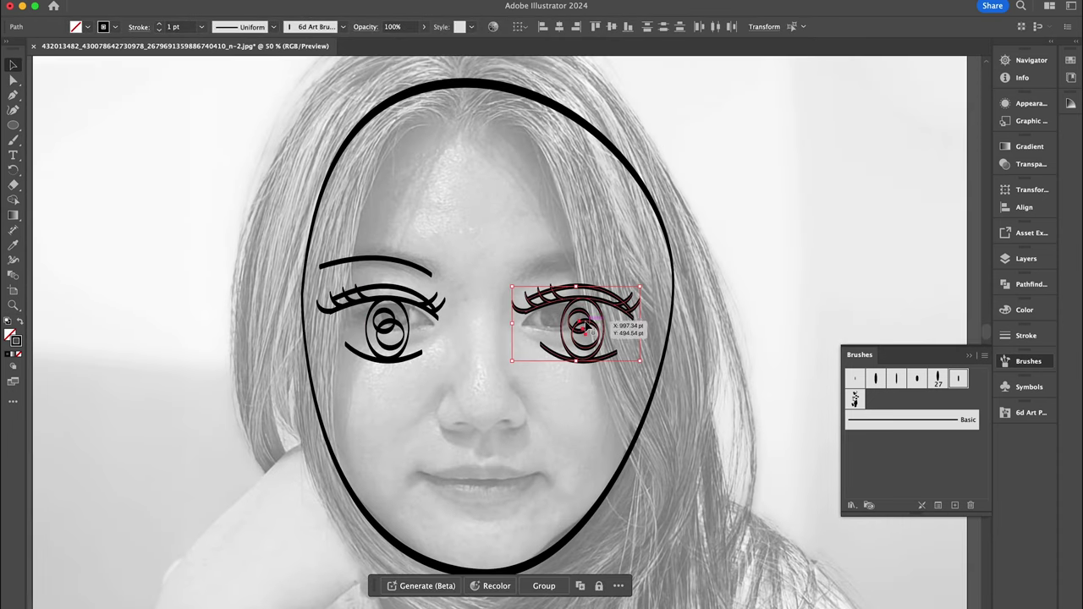
Reflect the brow for the right eye, finish the nose, and brush the mouth stroke.
{"action": "key", "text": "Return"}
{"action": "key", "text": "Return"}
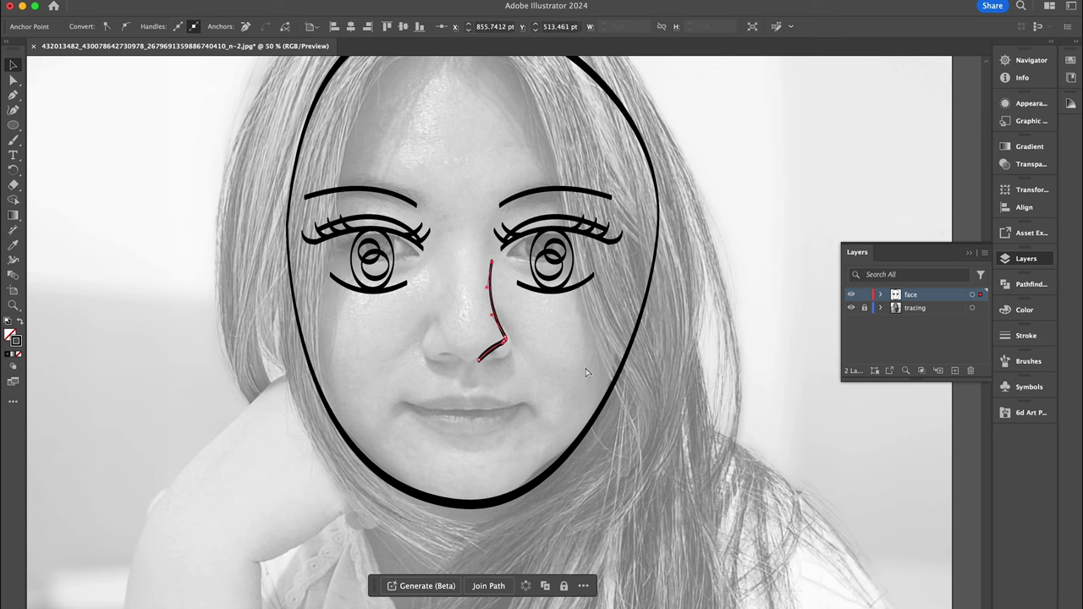
{"action": "key", "text": "ctrl+shift+a"}
{"action": "key", "text": "b"}
{"action": "mouse_move", "coordinate": [457, 392]}
{"action": "left_mouse_down"}
{"action": "mouse_move", "coordinate": [476, 392]}
{"action": "mouse_move", "coordinate": [479, 411]}
{"action": "mouse_move", "coordinate": [533, 405]}
{"action": "left_mouse_up"}
{"action": "key", "text": "p"}
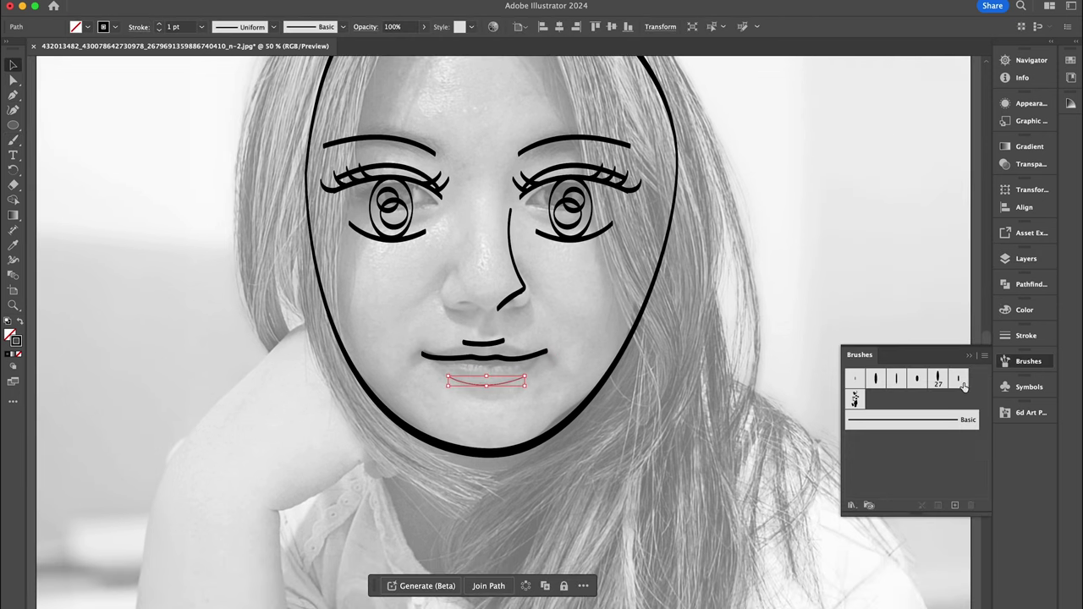
{"action": "key", "text": "ctrl+shift+a"}
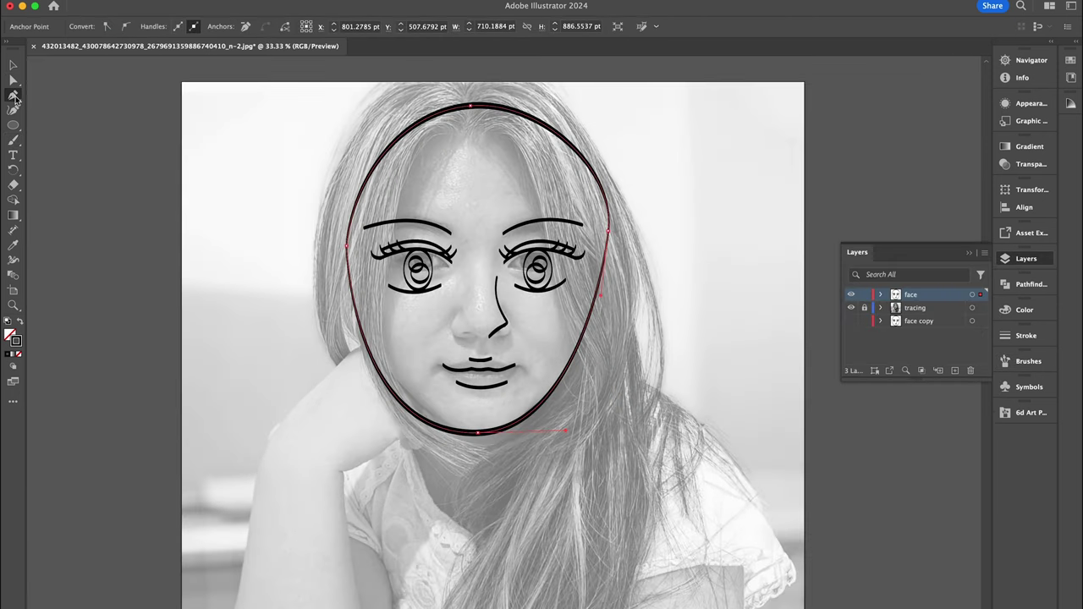
Add anchors to the face outline and drag them into a tapered jaw with a pointed chin.
{"action": "left_click", "coordinate": [587, 327]}
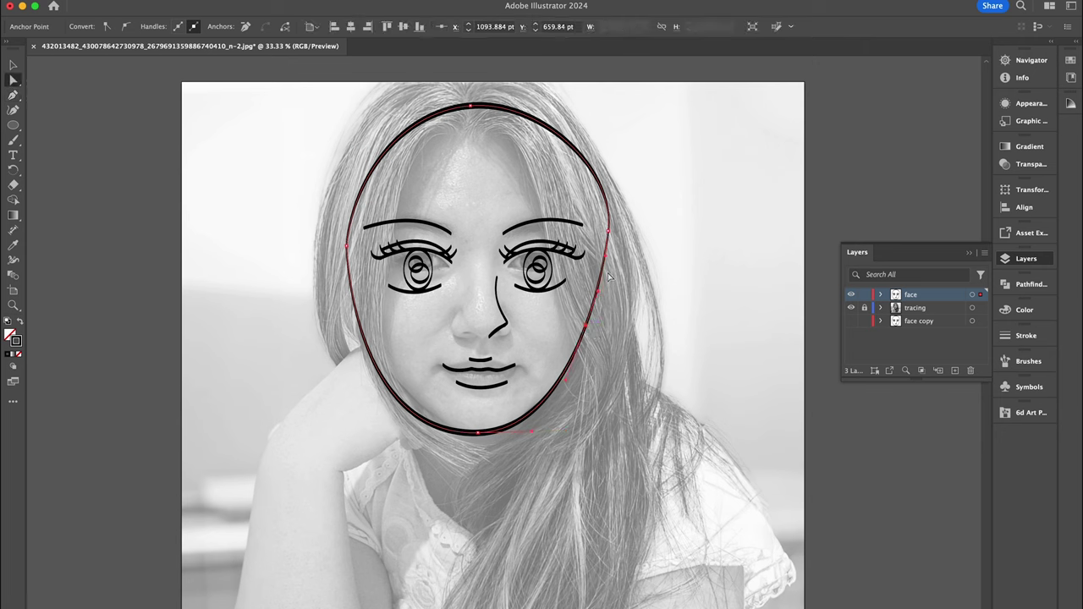
{"action": "left_click_drag", "start_coordinate": [609, 258], "coordinate": [589, 296]}
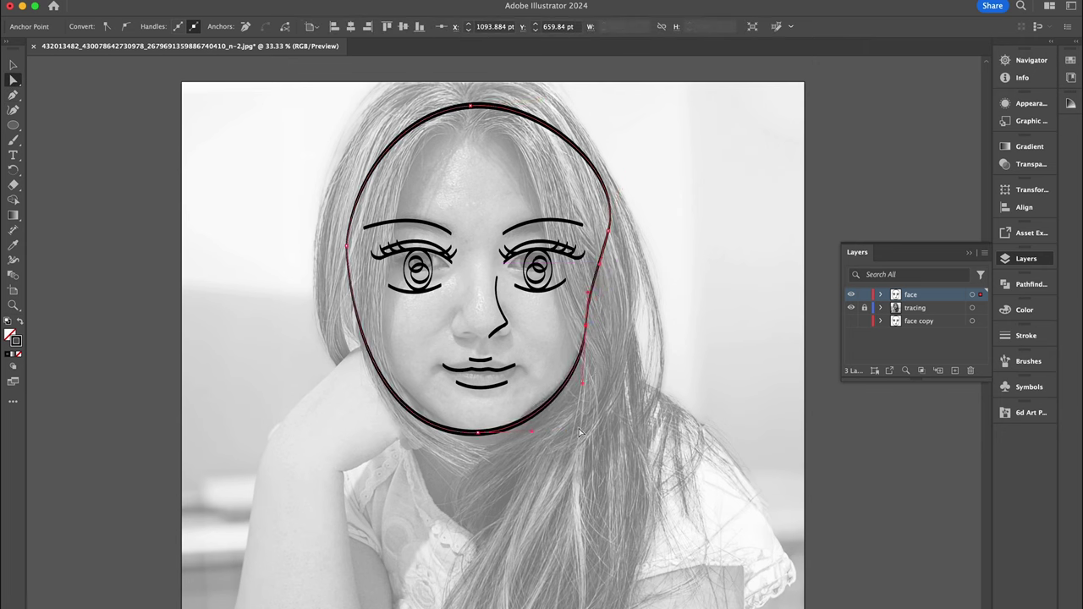
{"action": "mouse_move", "coordinate": [478, 436]}
{"action": "left_mouse_down"}
{"action": "mouse_move", "coordinate": [352, 449]}
{"action": "mouse_move", "coordinate": [367, 435]}
{"action": "mouse_move", "coordinate": [307, 309]}
{"action": "left_mouse_up"}
{"action": "left_click_drag", "start_coordinate": [585, 329], "coordinate": [586, 331]}
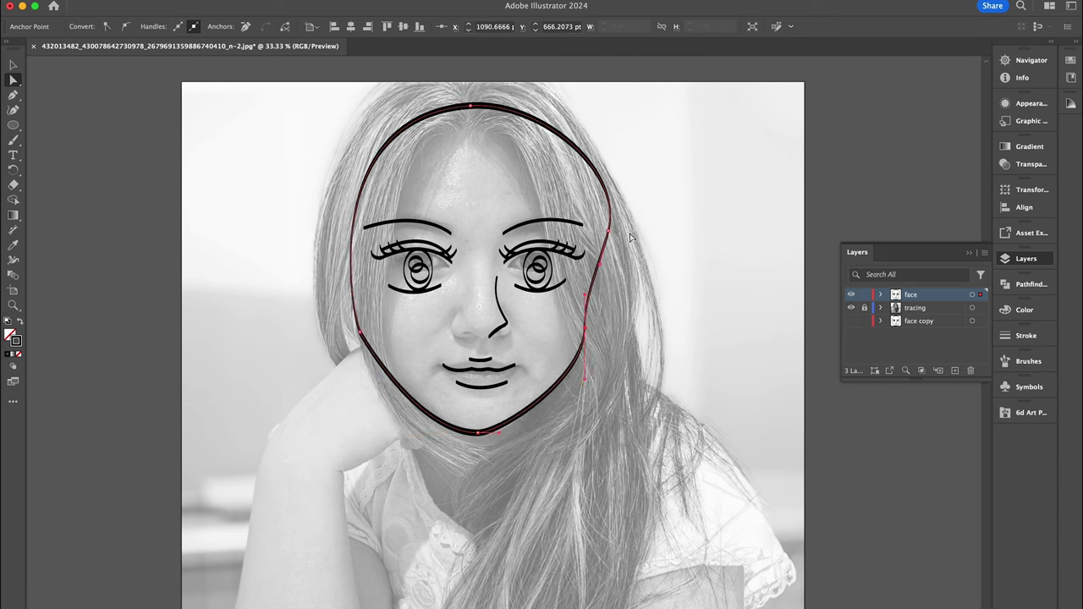
{"action": "left_click_drag", "start_coordinate": [615, 239], "coordinate": [633, 245]}
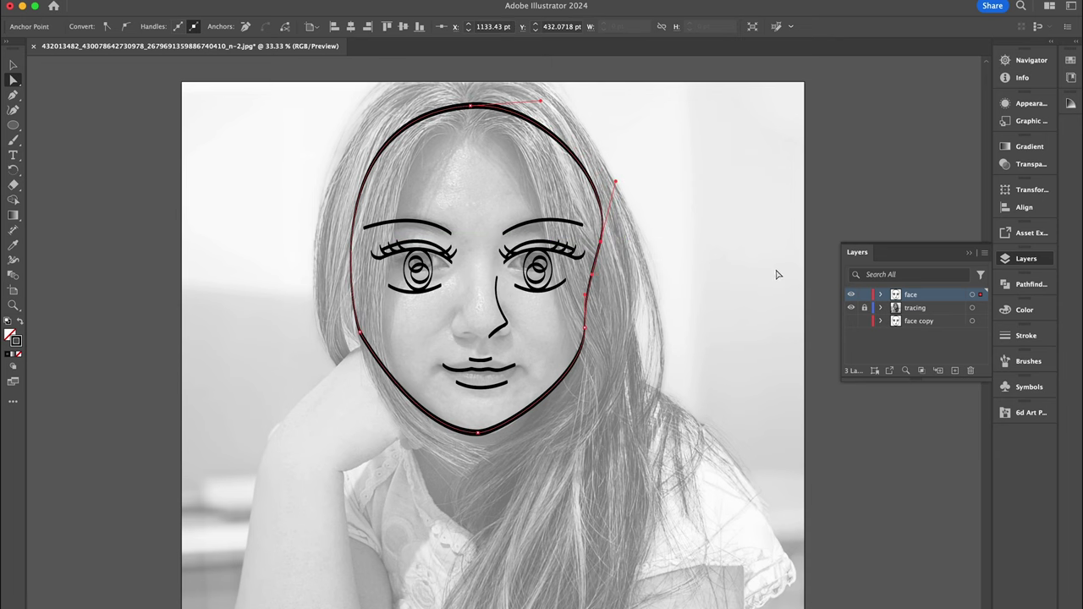
{"action": "left_click", "coordinate": [849, 310]}
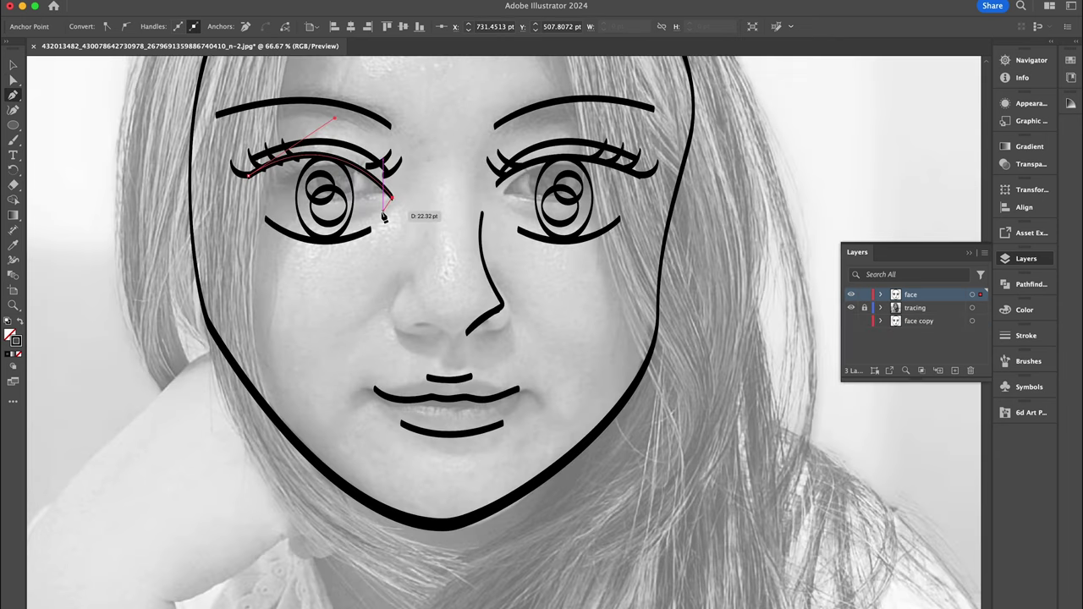
Refine the left eye's lower lid and iris circles, and add flipped lower lashes.
{"action": "key", "text": "a"}
{"action": "left_click", "coordinate": [416, 219]}
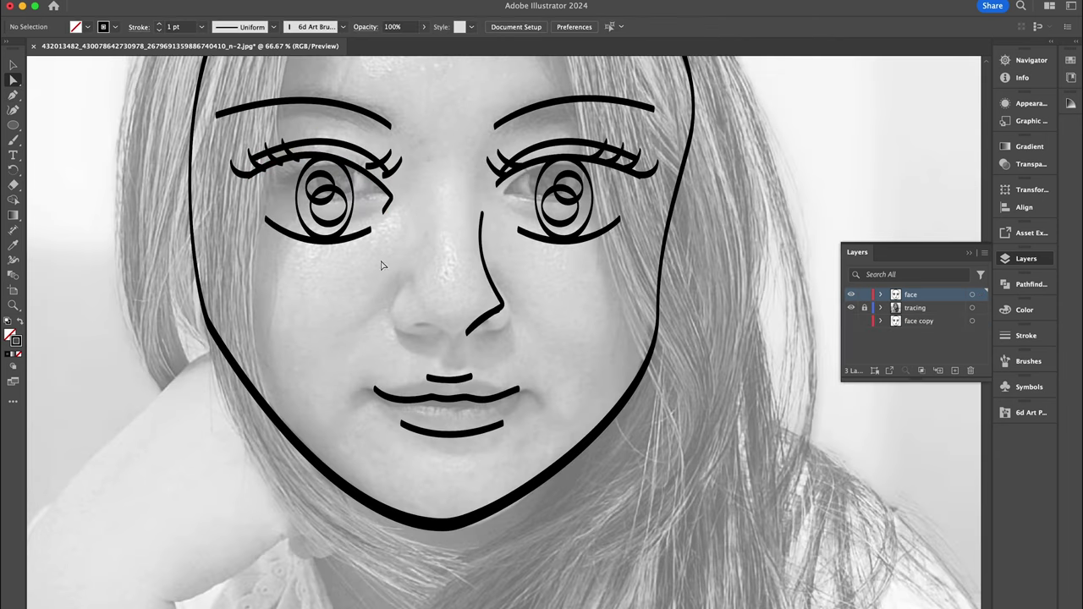
{"action": "left_click_drag", "start_coordinate": [370, 230], "coordinate": [359, 234]}
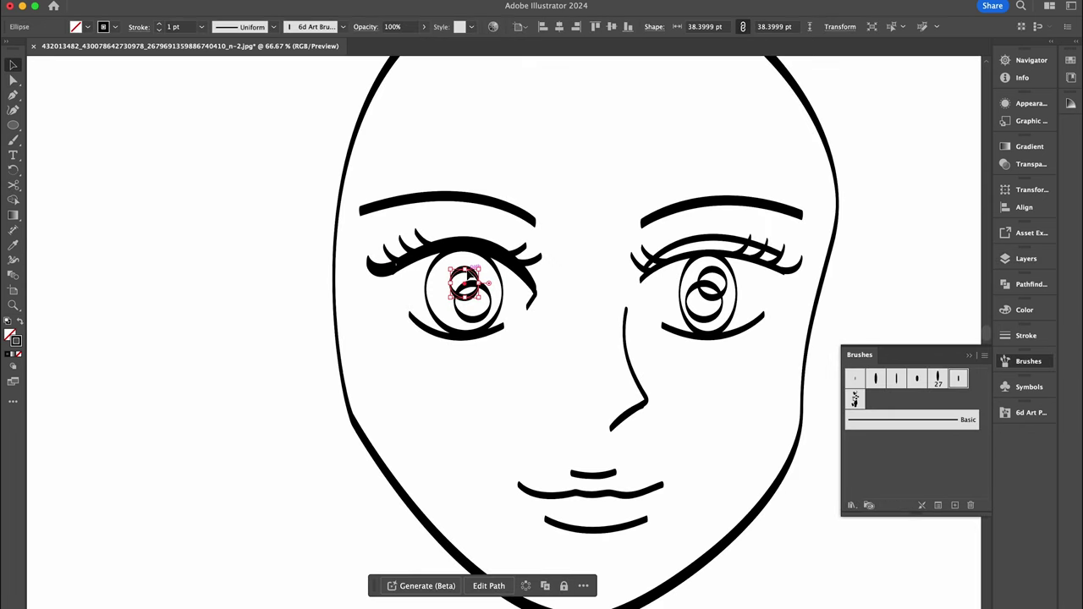
{"action": "mouse_move", "coordinate": [468, 275]}
{"action": "left_mouse_down"}
{"action": "mouse_move", "coordinate": [457, 282]}
{"action": "mouse_move", "coordinate": [474, 290]}
{"action": "mouse_move", "coordinate": [450, 280]}
{"action": "left_mouse_up"}
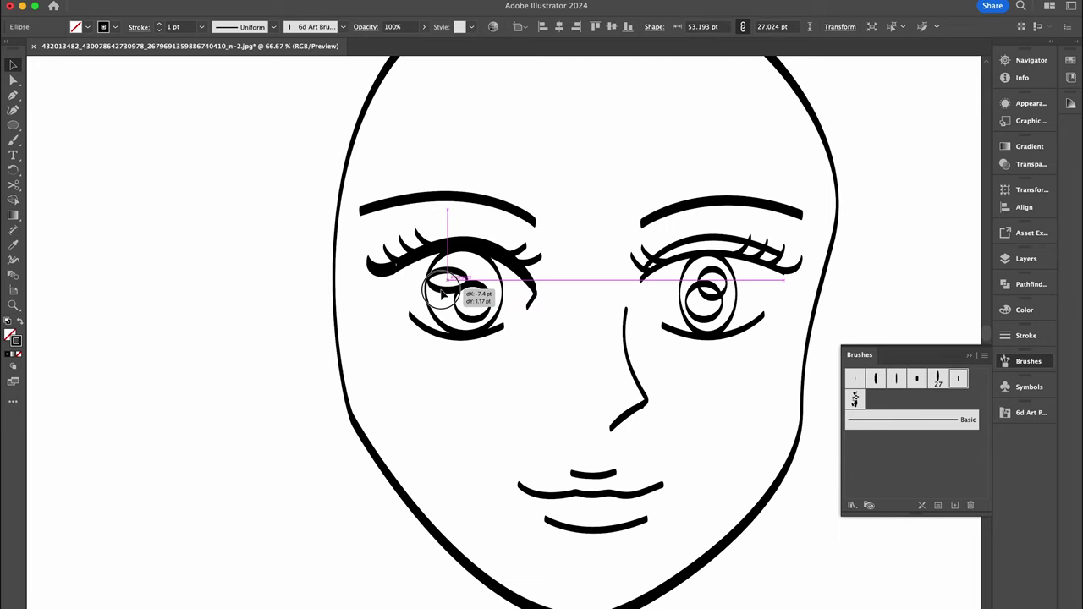
{"action": "left_click_drag", "start_coordinate": [465, 318], "coordinate": [491, 272]}
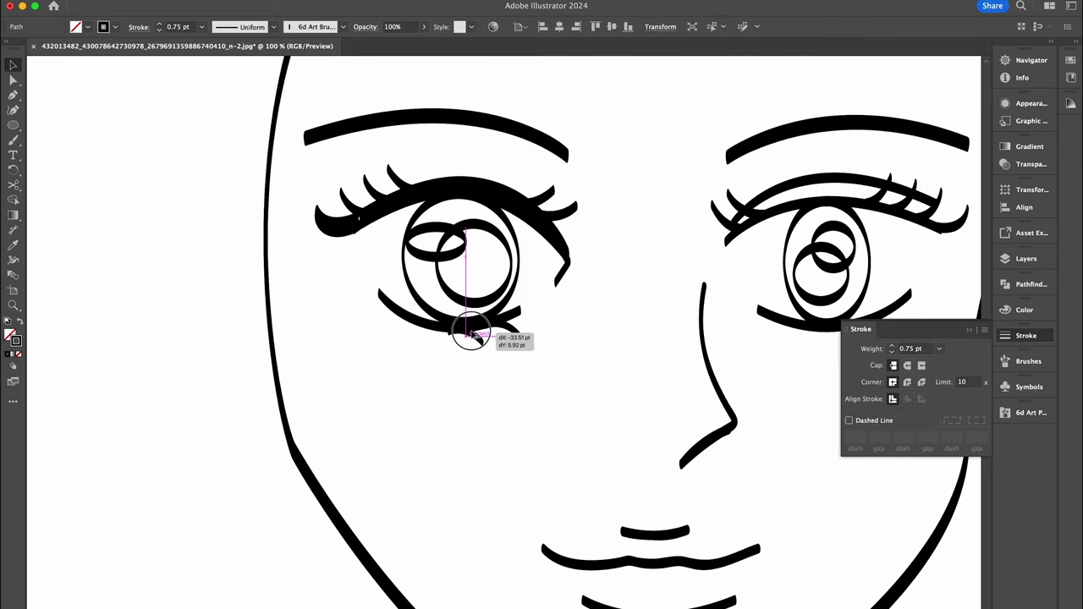
{"action": "mouse_move", "coordinate": [478, 333]}
{"action": "left_mouse_down"}
{"action": "mouse_move", "coordinate": [523, 337]}
{"action": "mouse_move", "coordinate": [390, 338]}
{"action": "left_mouse_up"}
{"action": "right_click", "coordinate": [403, 339]}
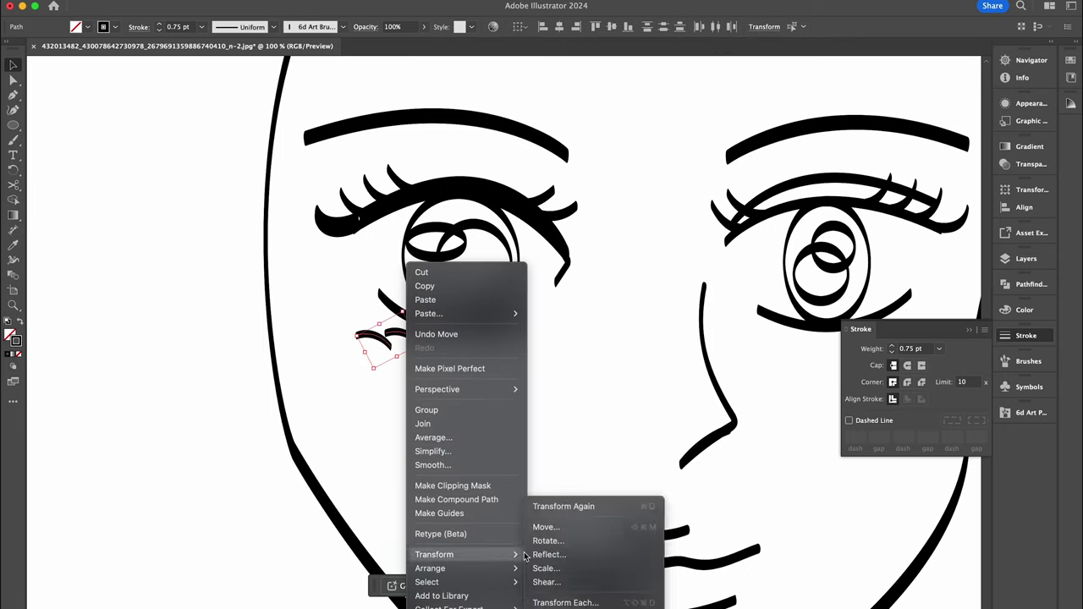
{"action": "key", "text": "Escape"}
{"action": "key", "text": "Return"}
{"action": "left_click_drag", "start_coordinate": [394, 335], "coordinate": [408, 328]}
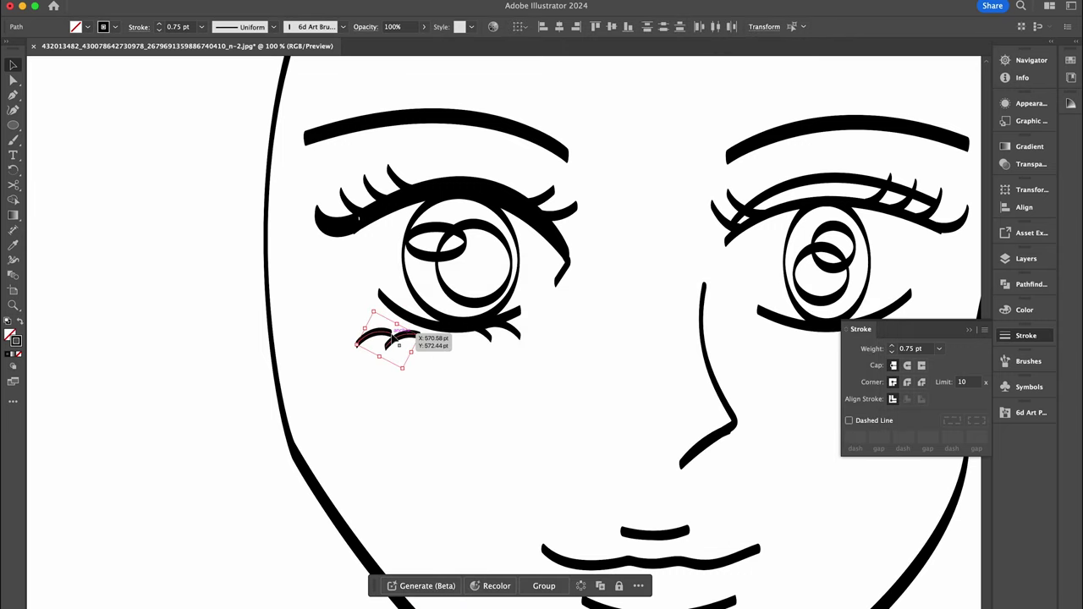
Reflect the copied eye across the vertical axis, show the tracing layer, and nudge it right.
{"action": "key", "text": "super+minus"}
{"action": "key", "text": "super+minus"}
{"action": "right_click", "coordinate": [630, 259]}
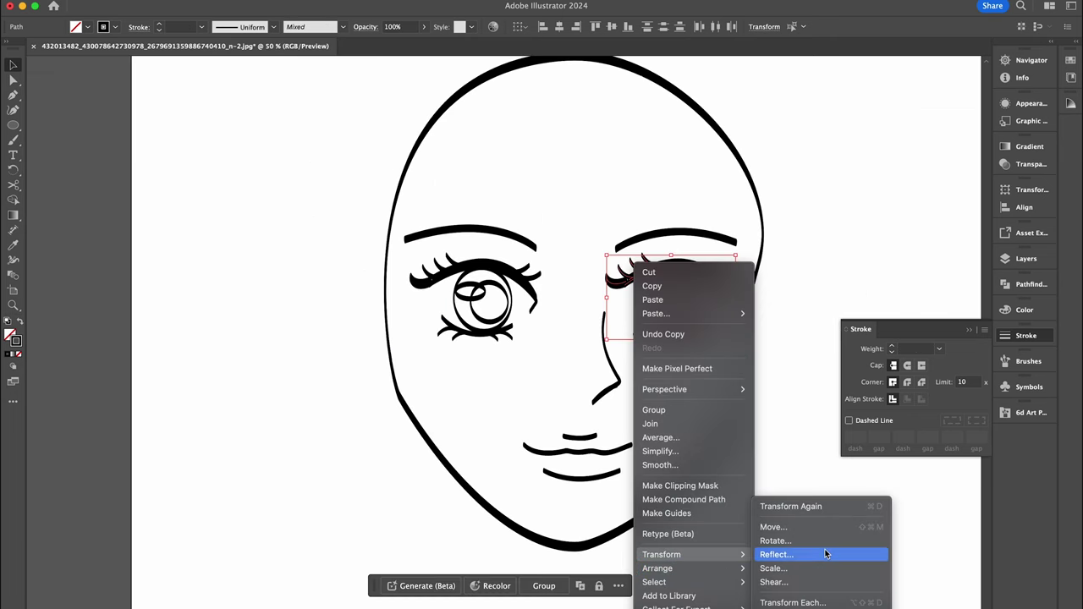
{"action": "left_click", "coordinate": [824, 549]}
{"action": "left_click", "coordinate": [839, 490]}
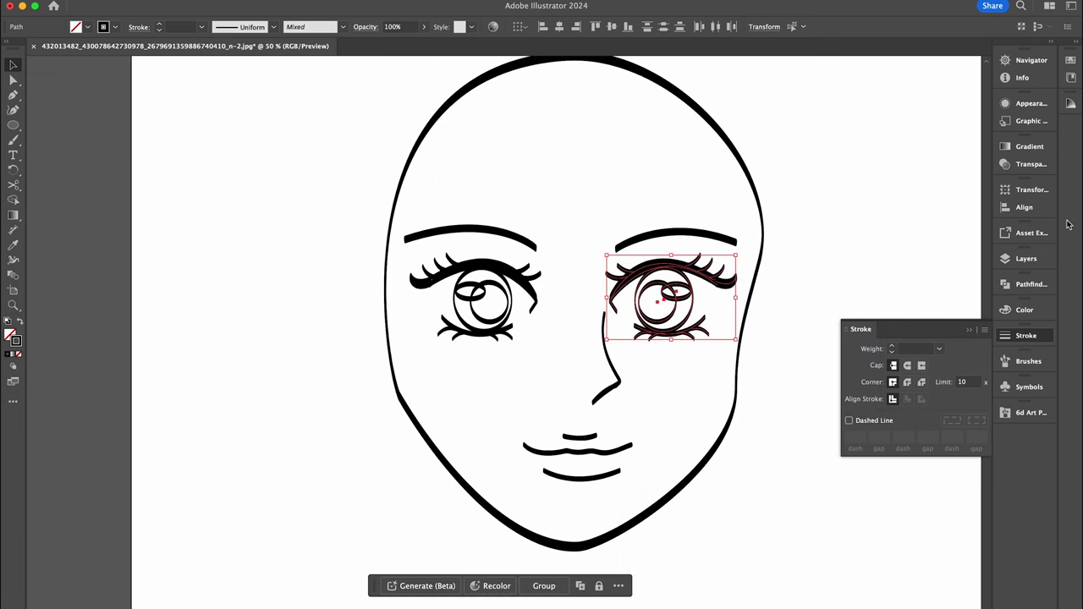
{"action": "left_click", "coordinate": [1025, 258]}
{"action": "left_click", "coordinate": [851, 307]}
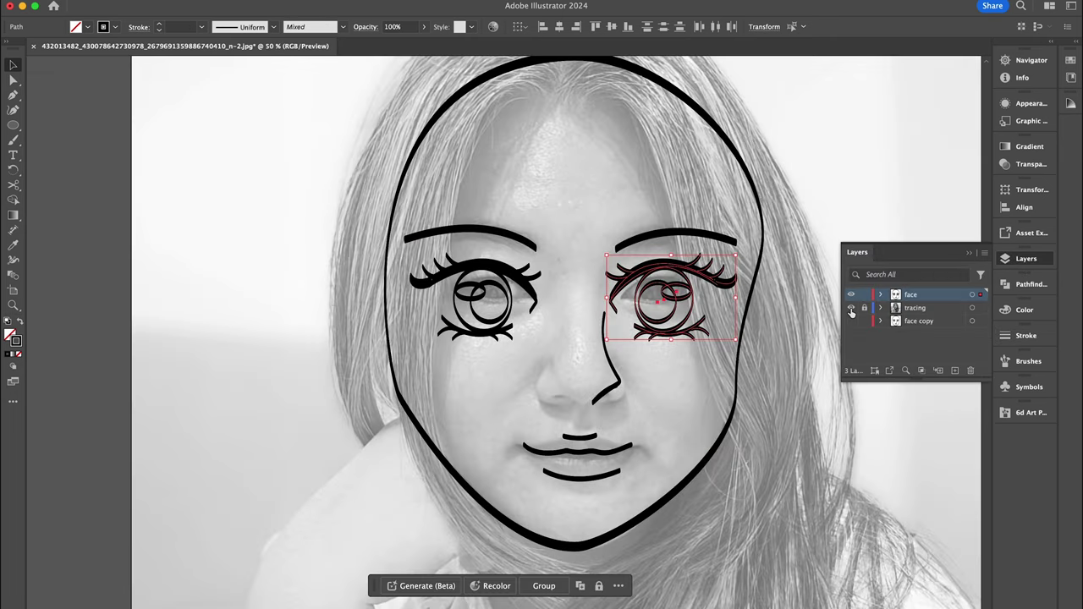
{"action": "left_click_drag", "start_coordinate": [674, 273], "coordinate": [679, 271]}
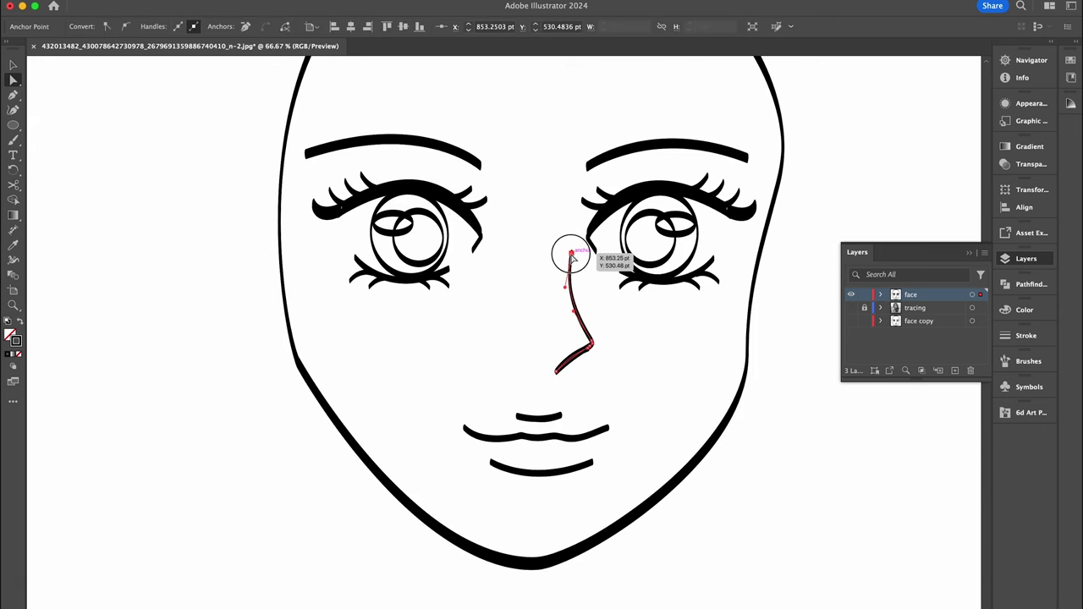
Delete the upper nose anchor, leaving a short lower nose stroke.
{"action": "key", "text": "p"}
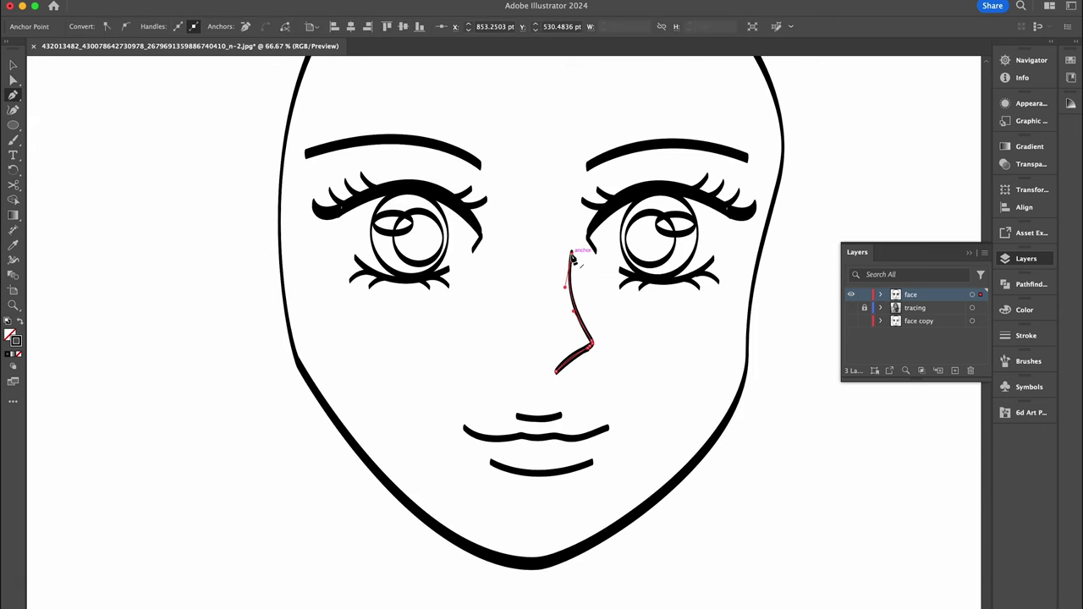
{"action": "key", "text": "Delete"}
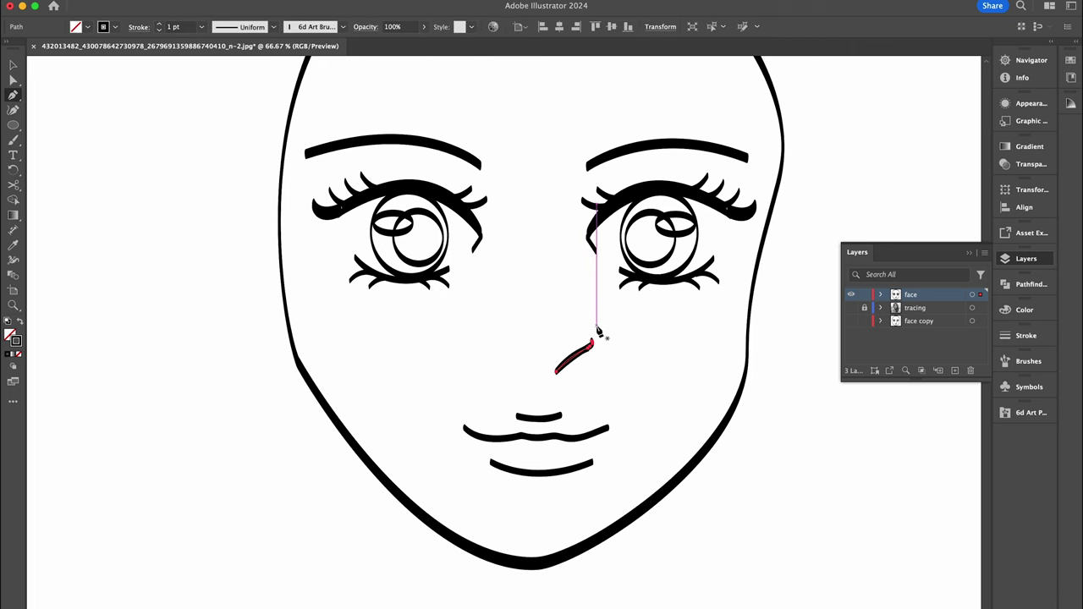
{"action": "key", "text": "a"}
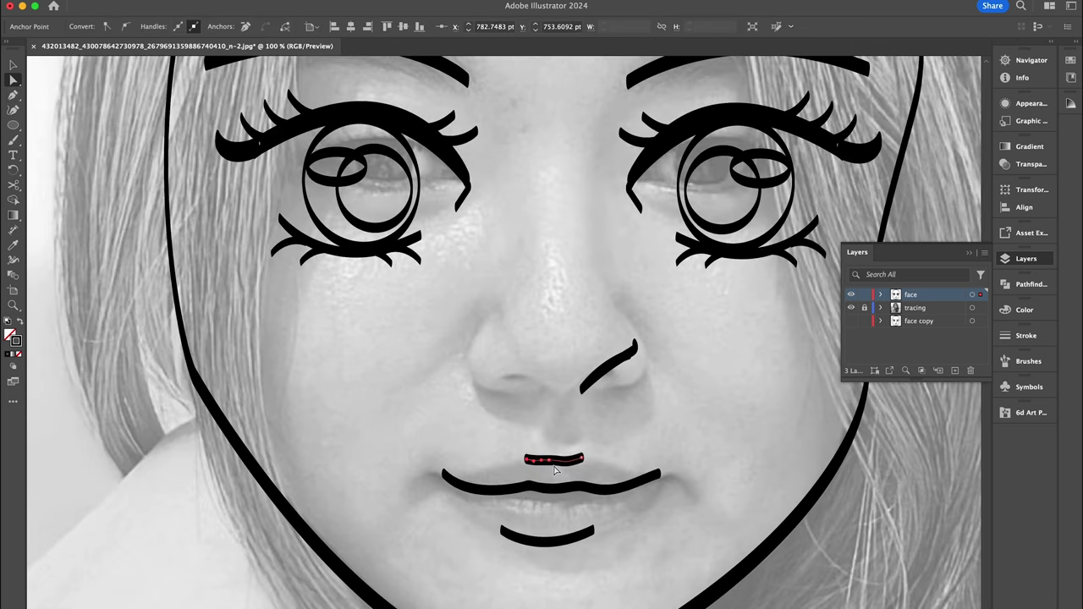
Drag the mouth lines' anchors and ends into place to match the photo.
{"action": "left_click_drag", "start_coordinate": [549, 465], "coordinate": [551, 469]}
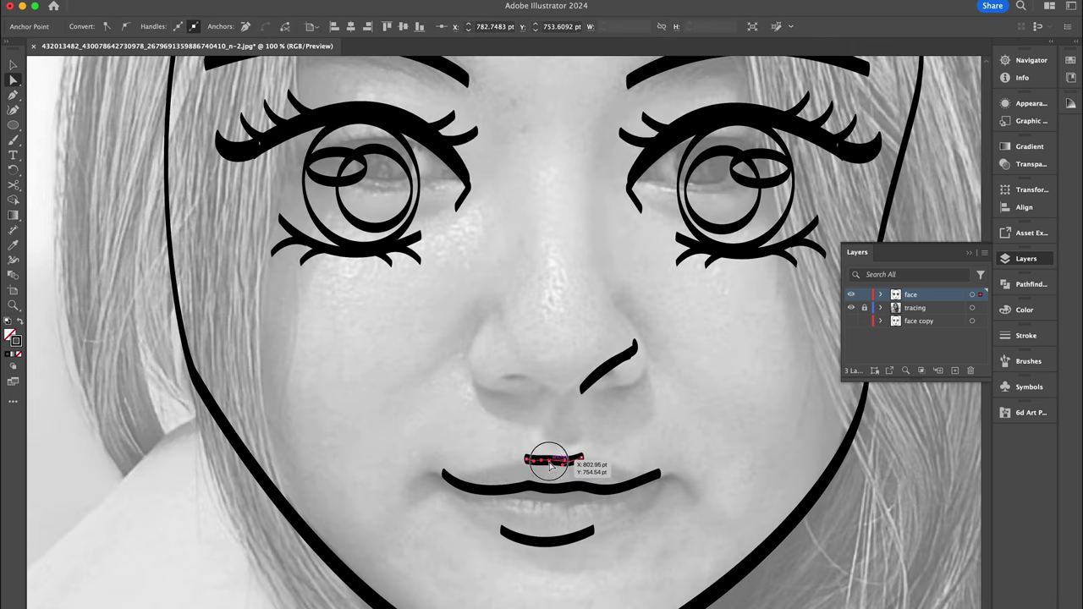
{"action": "left_click", "coordinate": [609, 448]}
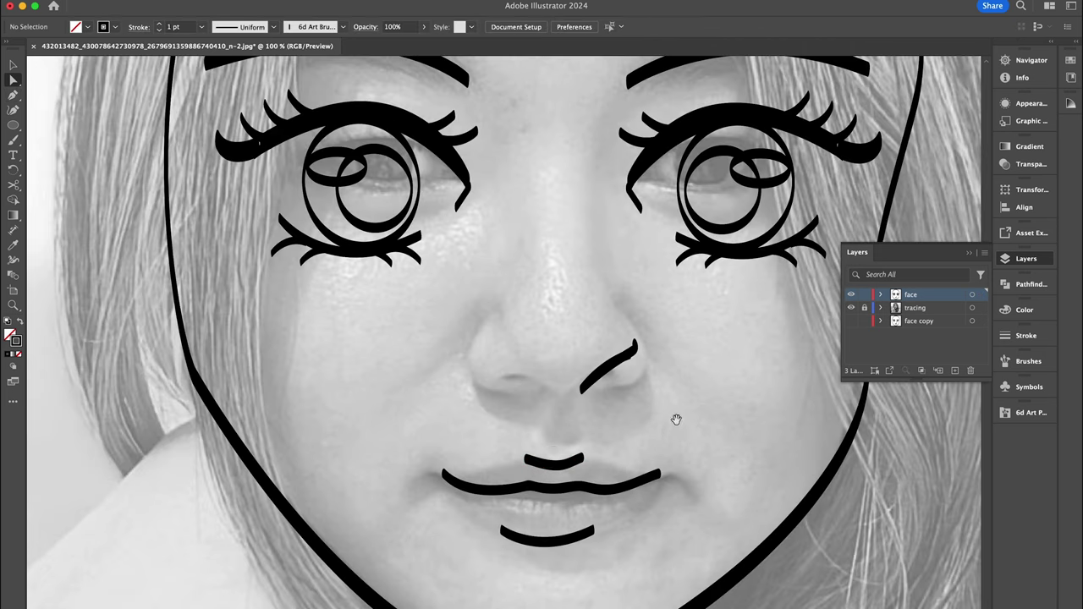
{"action": "left_click_drag", "start_coordinate": [674, 415], "coordinate": [668, 360]}
{"action": "left_click_drag", "start_coordinate": [432, 415], "coordinate": [427, 422]}
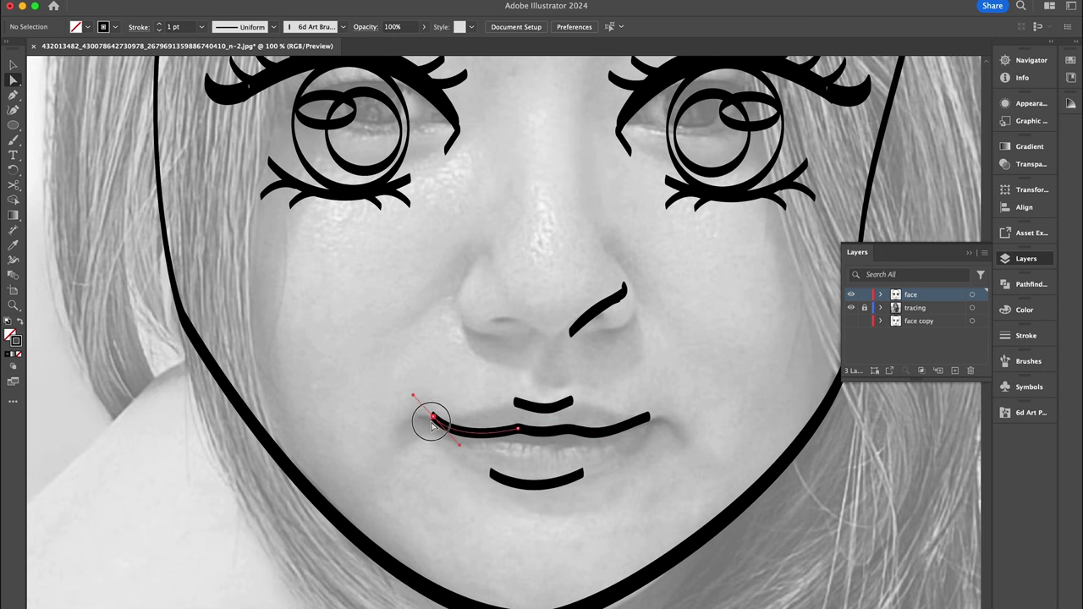
{"action": "left_click_drag", "start_coordinate": [648, 418], "coordinate": [653, 428]}
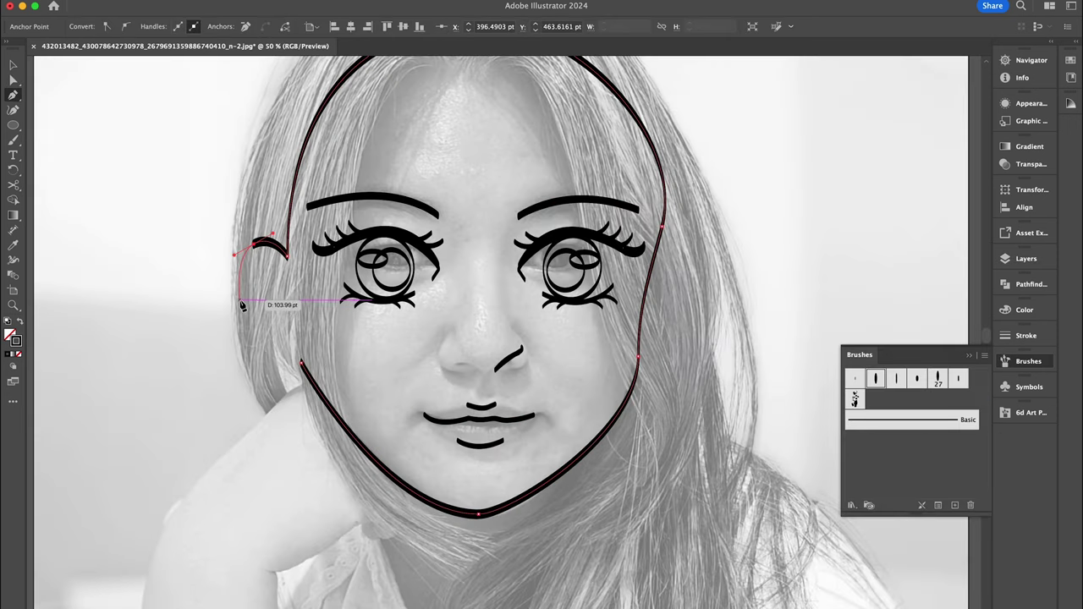
{"action": "left_click_drag", "start_coordinate": [248, 311], "coordinate": [268, 331]}
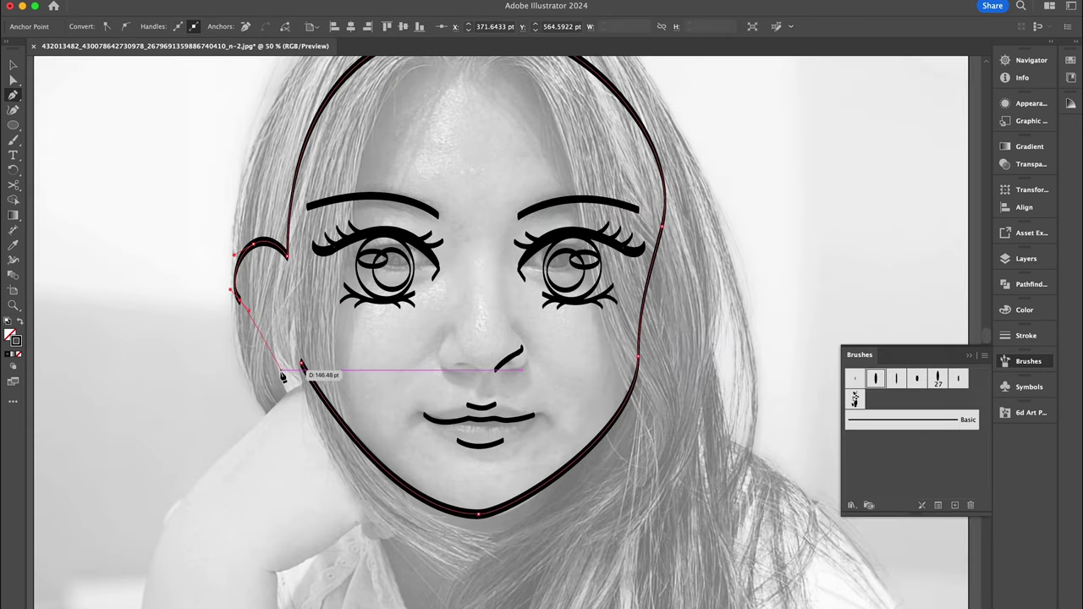
Join the ear outline back to the face and brush a hooked inner ear curve.
{"action": "left_click_drag", "start_coordinate": [302, 364], "coordinate": [347, 359]}
{"action": "key", "text": "b"}
{"action": "mouse_move", "coordinate": [276, 269]}
{"action": "left_mouse_down"}
{"action": "mouse_move", "coordinate": [273, 320]}
{"action": "mouse_move", "coordinate": [287, 332]}
{"action": "left_mouse_up"}
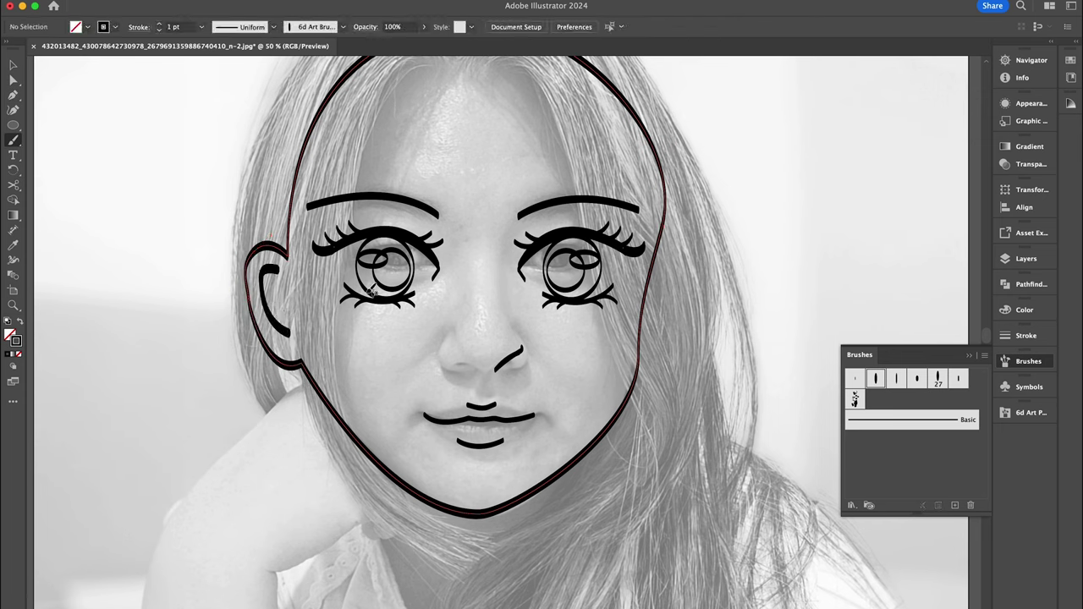
{"action": "key", "text": "a"}
{"action": "left_click", "coordinate": [263, 286]}
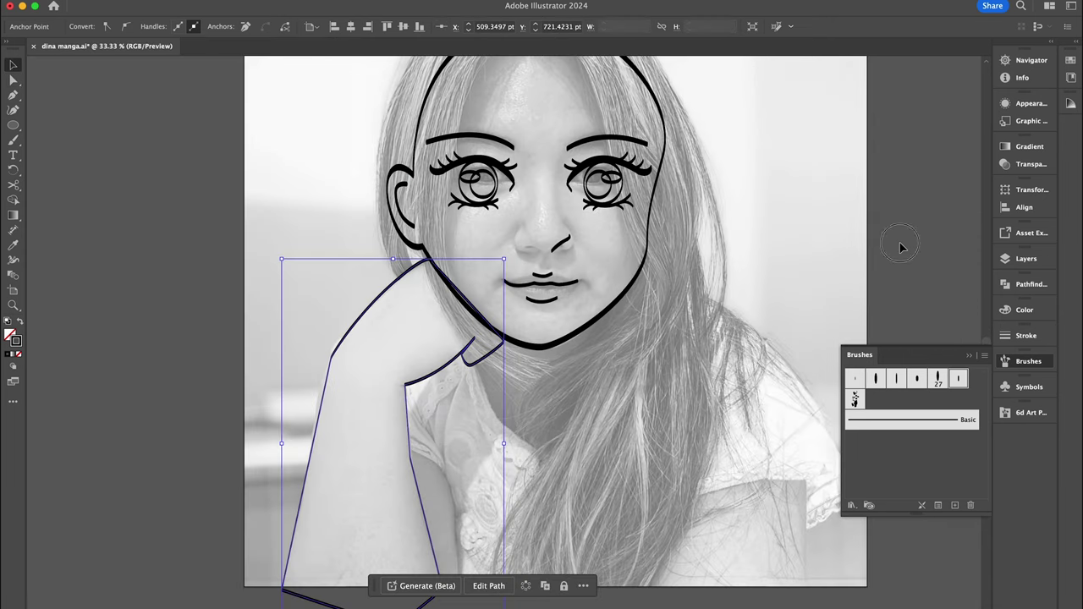
Brush long hair strands down the left side and from the forehead, with the photo shown.
{"action": "left_click", "coordinate": [901, 247]}
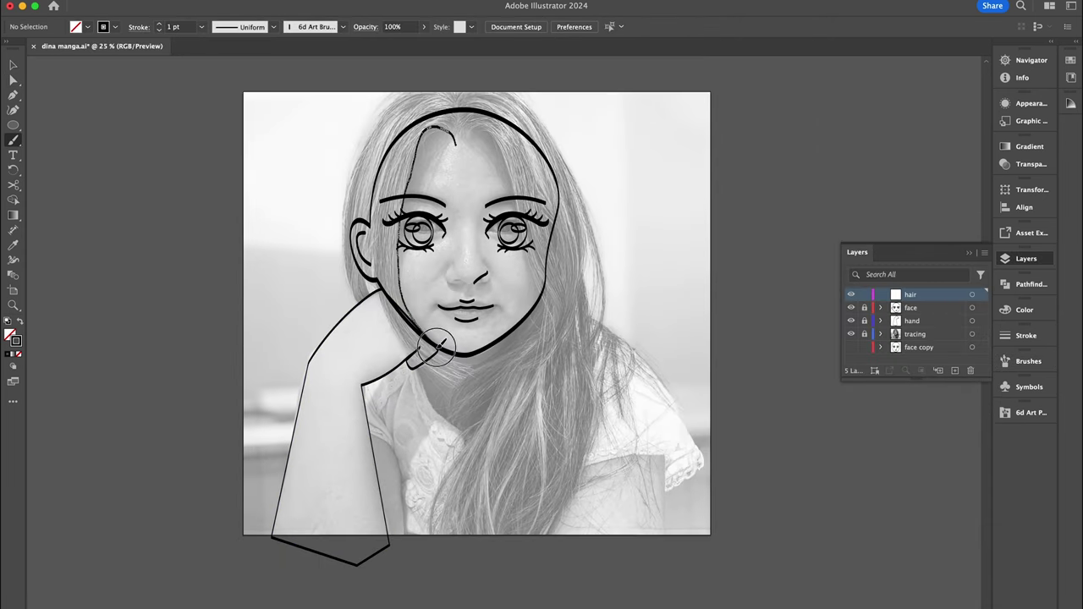
{"action": "left_click_drag", "start_coordinate": [444, 373], "coordinate": [458, 144]}
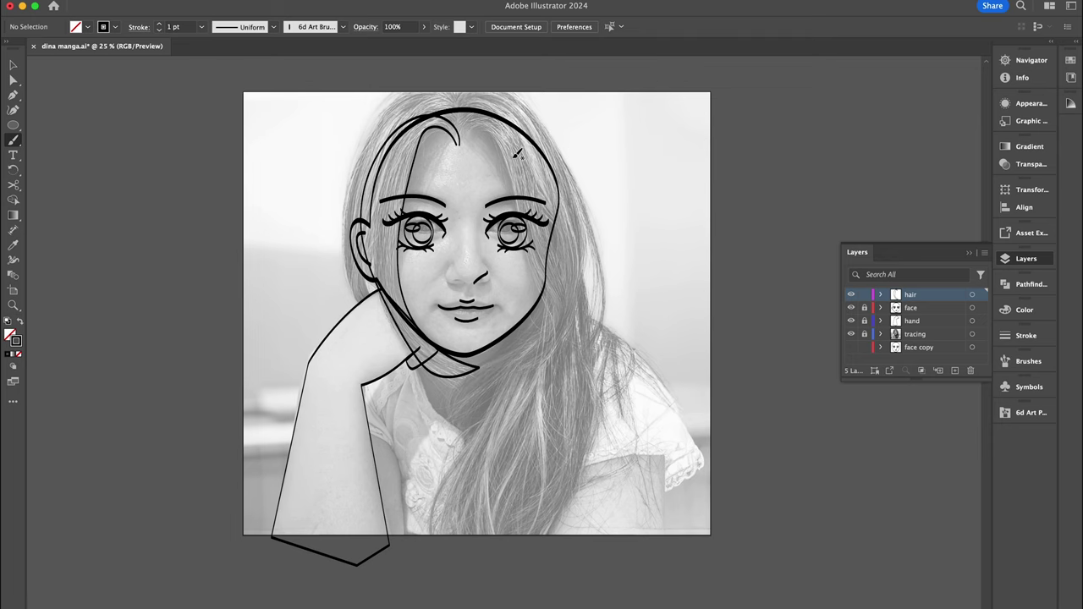
{"action": "left_click_drag", "start_coordinate": [385, 106], "coordinate": [349, 330]}
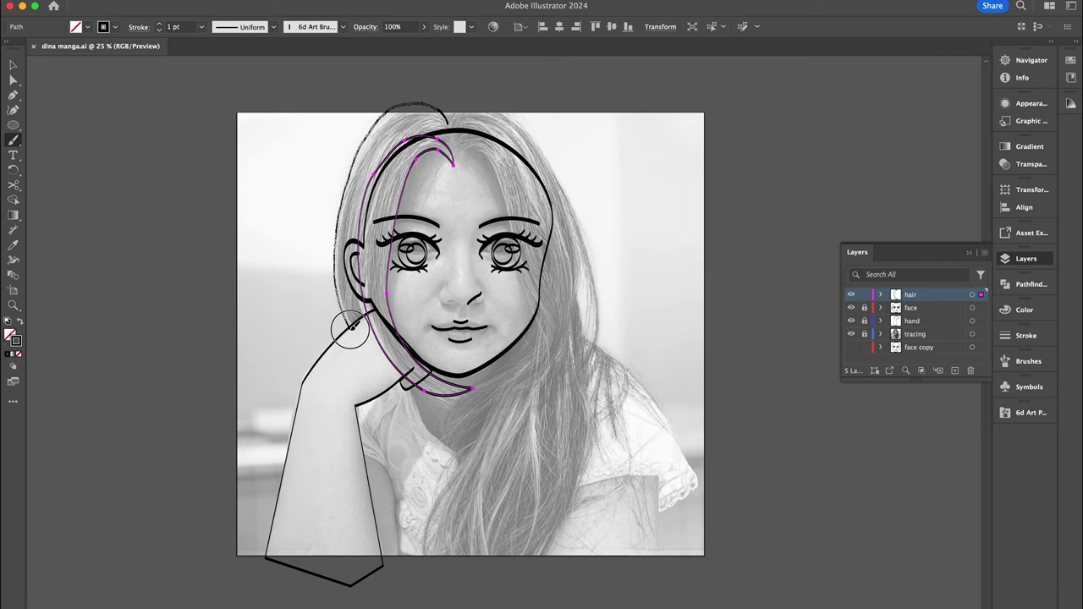
{"action": "left_click_drag", "start_coordinate": [350, 330], "coordinate": [469, 390]}
{"action": "mouse_move", "coordinate": [453, 151]}
{"action": "left_mouse_down"}
{"action": "mouse_move", "coordinate": [504, 200]}
{"action": "mouse_move", "coordinate": [518, 315]}
{"action": "mouse_move", "coordinate": [484, 406]}
{"action": "mouse_move", "coordinate": [533, 338]}
{"action": "mouse_move", "coordinate": [542, 254]}
{"action": "mouse_move", "coordinate": [495, 136]}
{"action": "mouse_move", "coordinate": [444, 161]}
{"action": "left_mouse_up"}
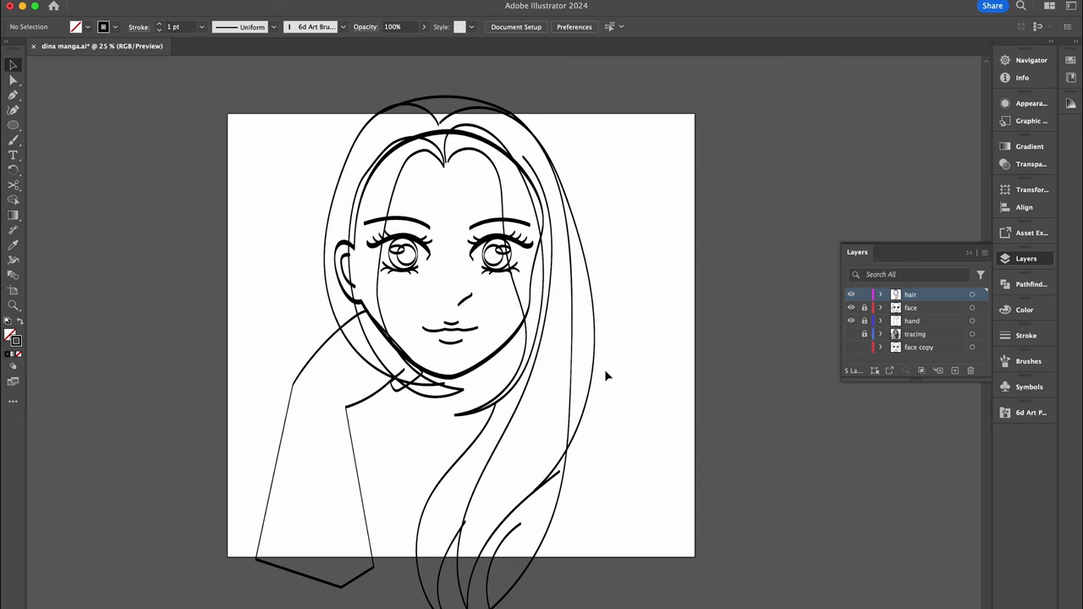
{"action": "left_click", "coordinate": [851, 334]}
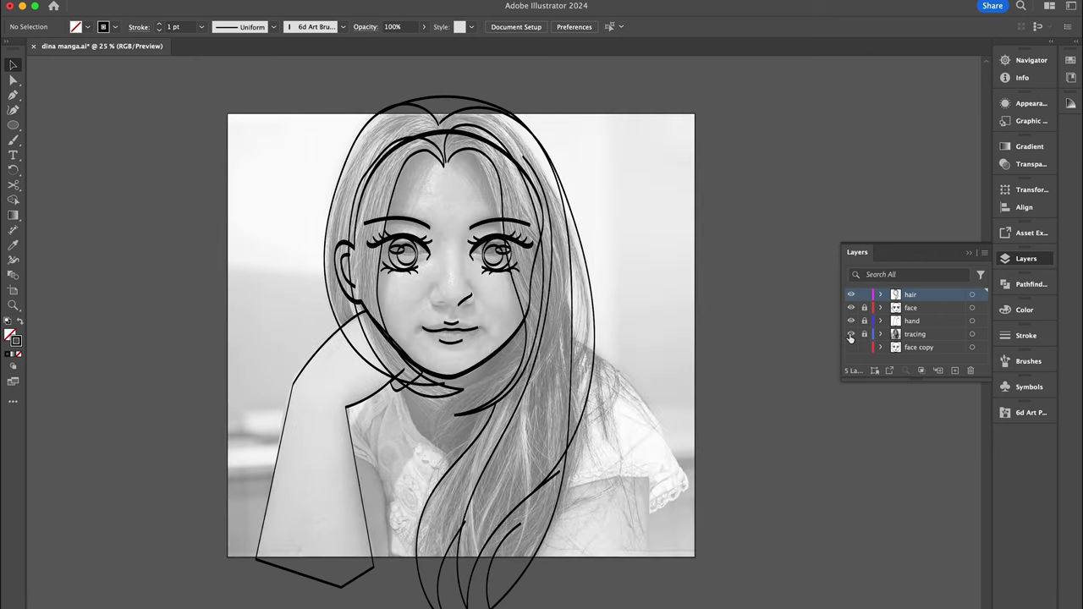
{"action": "left_click_drag", "start_coordinate": [532, 327], "coordinate": [694, 484]}
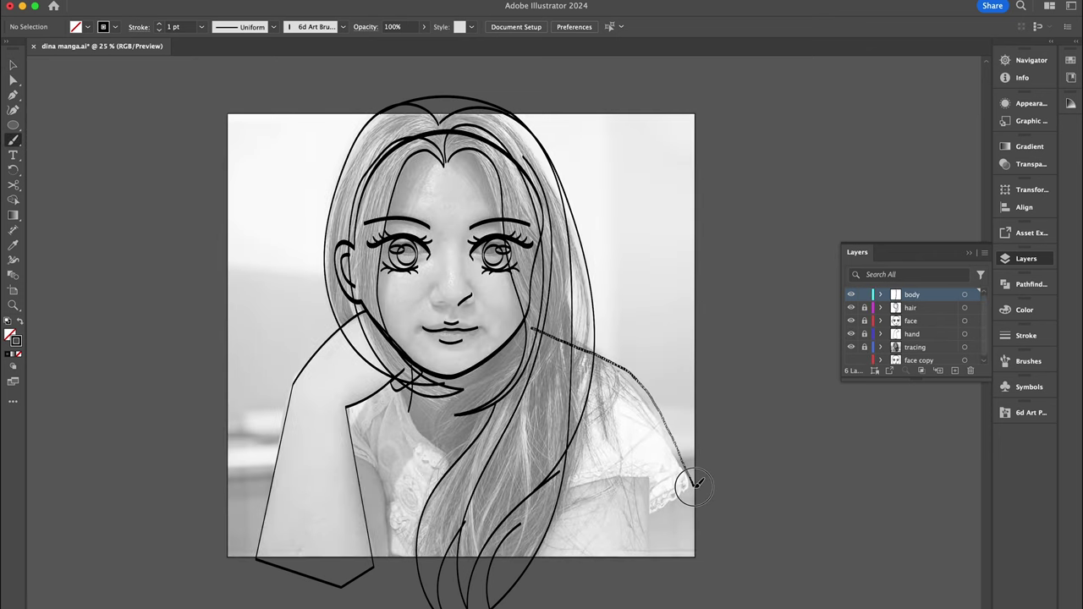
Brush the shoulder, right sleeve, arm-side shirt edge, collar and right shirt edge lines.
{"action": "mouse_move", "coordinate": [694, 484]}
{"action": "left_mouse_down"}
{"action": "mouse_move", "coordinate": [592, 487]}
{"action": "mouse_move", "coordinate": [549, 509]}
{"action": "left_mouse_up"}
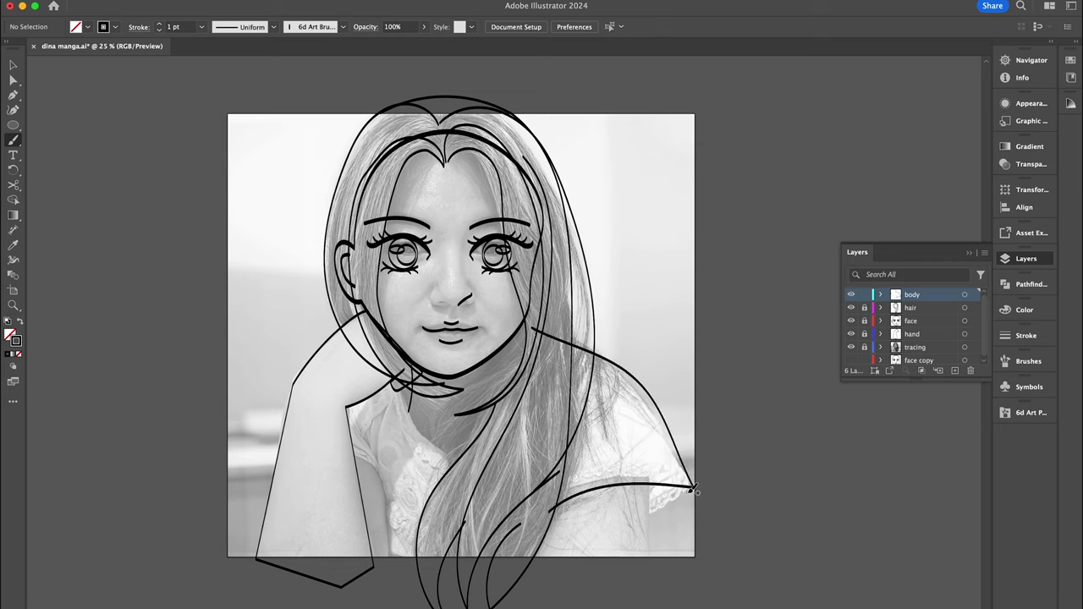
{"action": "left_click_drag", "start_coordinate": [674, 498], "coordinate": [649, 518]}
{"action": "left_click_drag", "start_coordinate": [376, 453], "coordinate": [387, 525]}
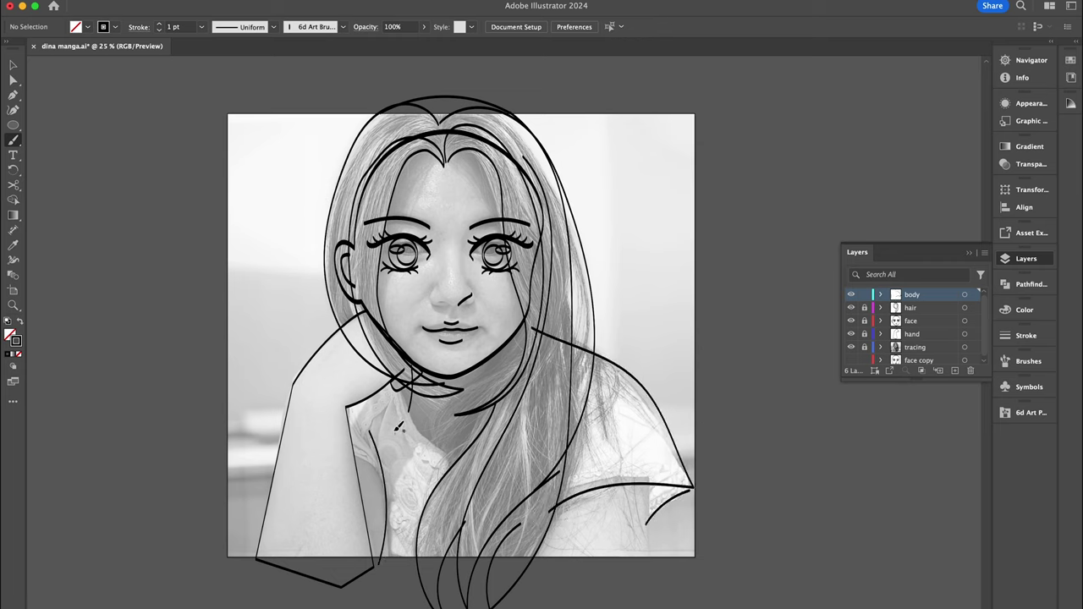
{"action": "mouse_move", "coordinate": [410, 390]}
{"action": "left_mouse_down"}
{"action": "mouse_move", "coordinate": [461, 448]}
{"action": "mouse_move", "coordinate": [535, 368]}
{"action": "left_mouse_up"}
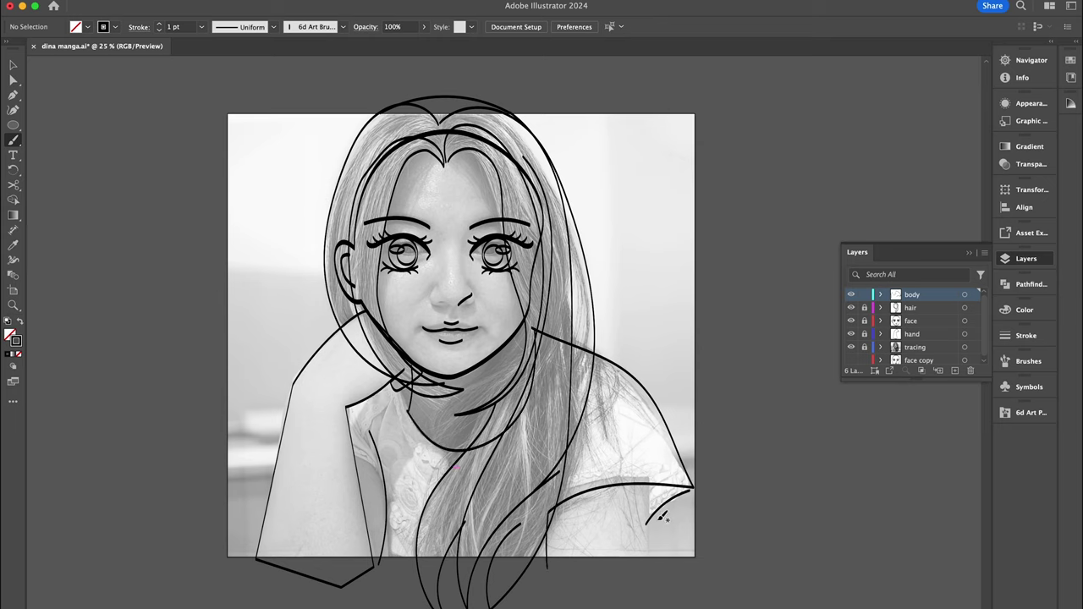
{"action": "left_click_drag", "start_coordinate": [651, 488], "coordinate": [647, 538]}
{"action": "key", "text": "ctrl+equal"}
Pen a closed neck polygon under the chin on the neck layer.
{"action": "left_click", "coordinate": [851, 347]}
{"action": "left_click", "coordinate": [910, 321]}
{"action": "left_click", "coordinate": [366, 263]}
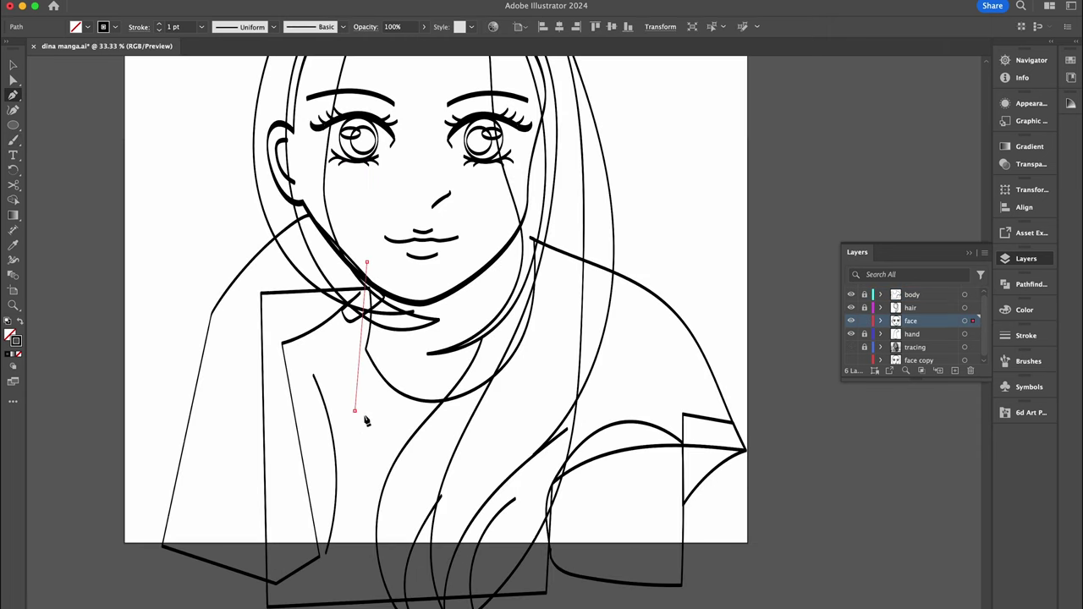
{"action": "left_click", "coordinate": [354, 411]}
{"action": "left_click", "coordinate": [502, 421]}
{"action": "left_click", "coordinate": [561, 329]}
{"action": "left_click", "coordinate": [551, 261]}
{"action": "left_click", "coordinate": [514, 218]}
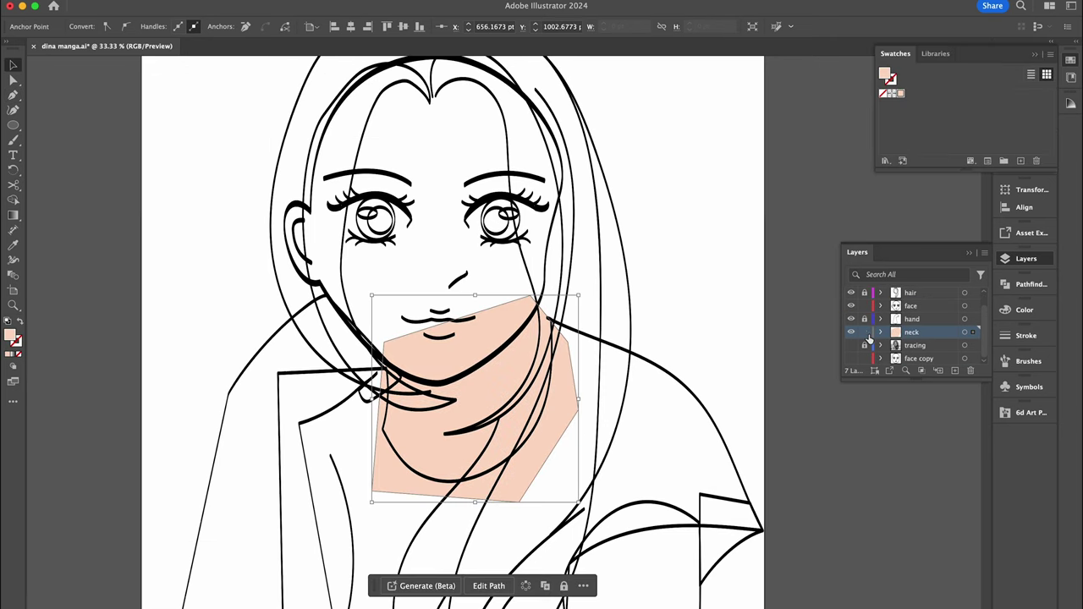
Lock the neck layer, fill the hand and shoulder shapes peach, and give them 2 pt strokes.
{"action": "left_click", "coordinate": [865, 333]}
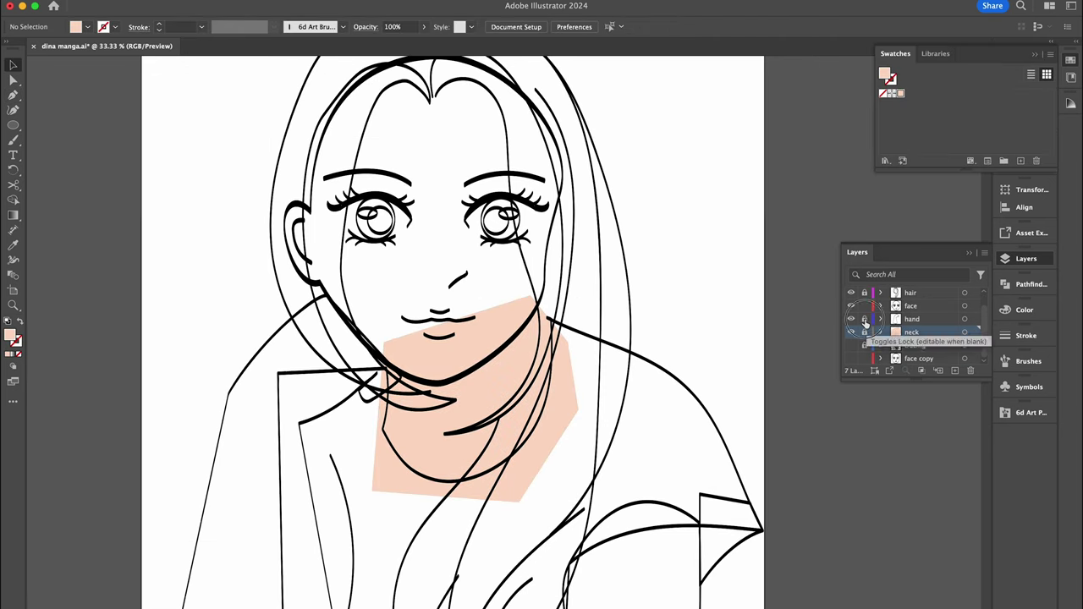
{"action": "left_click_drag", "start_coordinate": [234, 400], "coordinate": [249, 441]}
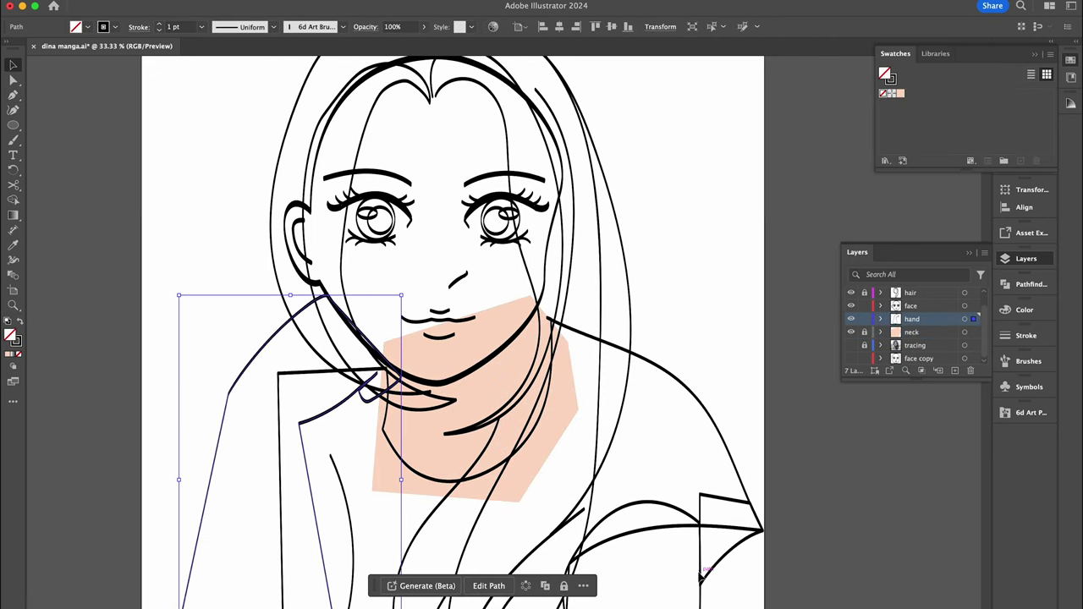
{"action": "left_click", "coordinate": [1027, 336]}
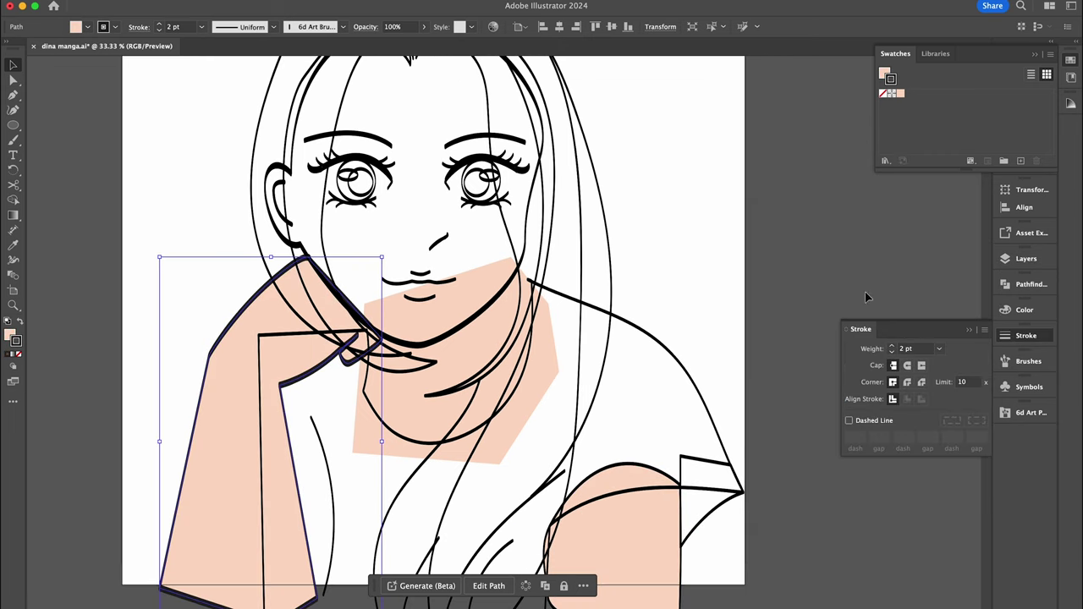
{"action": "left_click", "coordinate": [664, 577]}
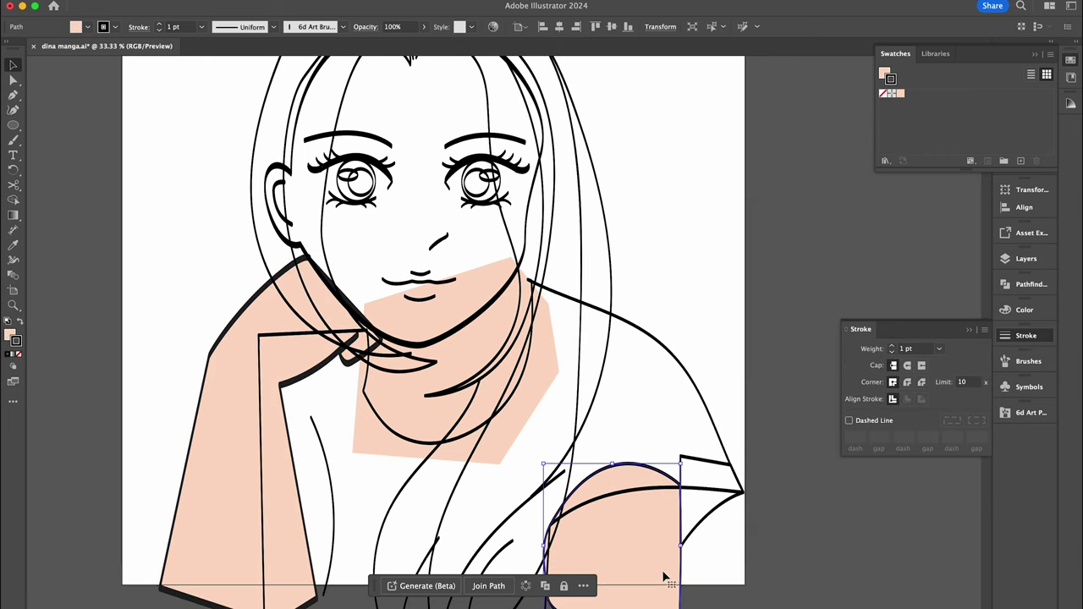
{"action": "left_click", "coordinate": [897, 349]}
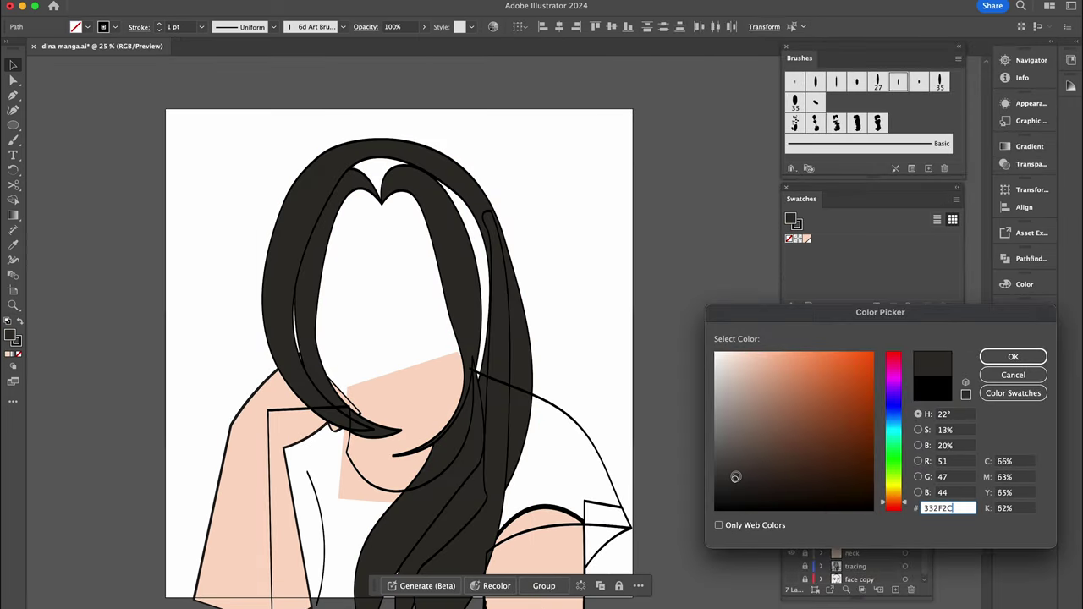
Save the dark hair colour as a new global swatch.
{"action": "left_click", "coordinate": [1013, 356]}
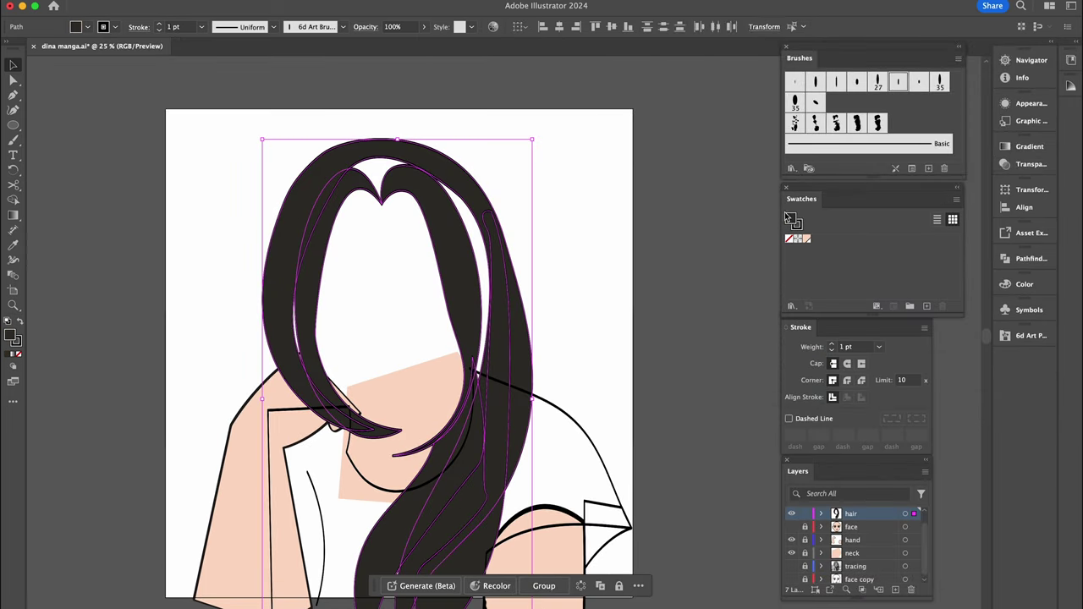
{"action": "left_click_drag", "start_coordinate": [791, 219], "coordinate": [817, 243]}
{"action": "double_click", "coordinate": [814, 239]}
{"action": "left_click", "coordinate": [511, 264]}
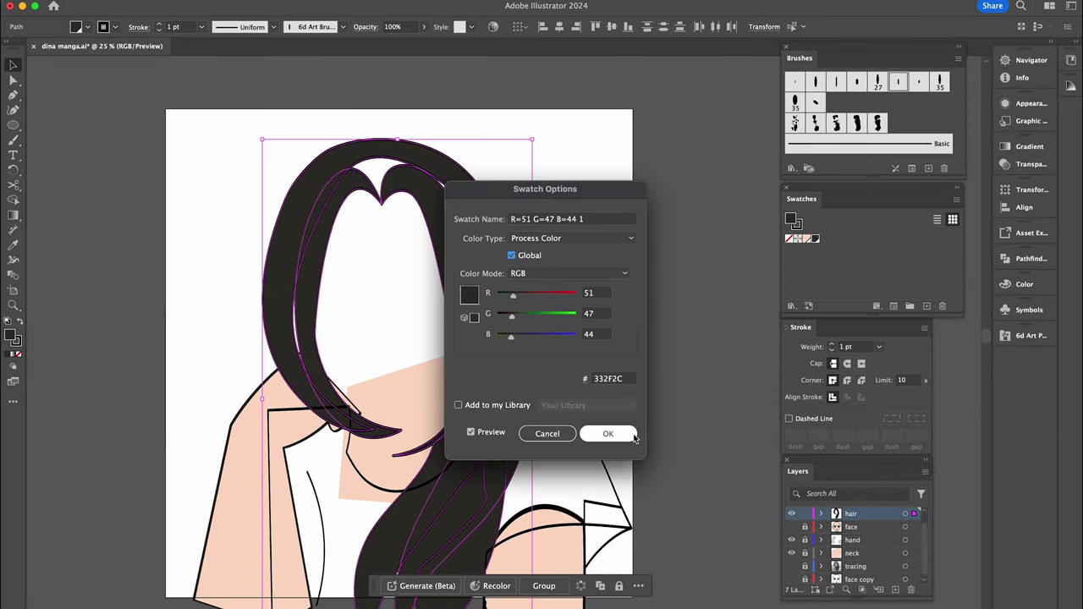
{"action": "left_click", "coordinate": [609, 434]}
{"action": "left_click", "coordinate": [711, 325]}
Adjust the hair's anchor points to reshape its top near the parting.
{"action": "left_click", "coordinate": [378, 161]}
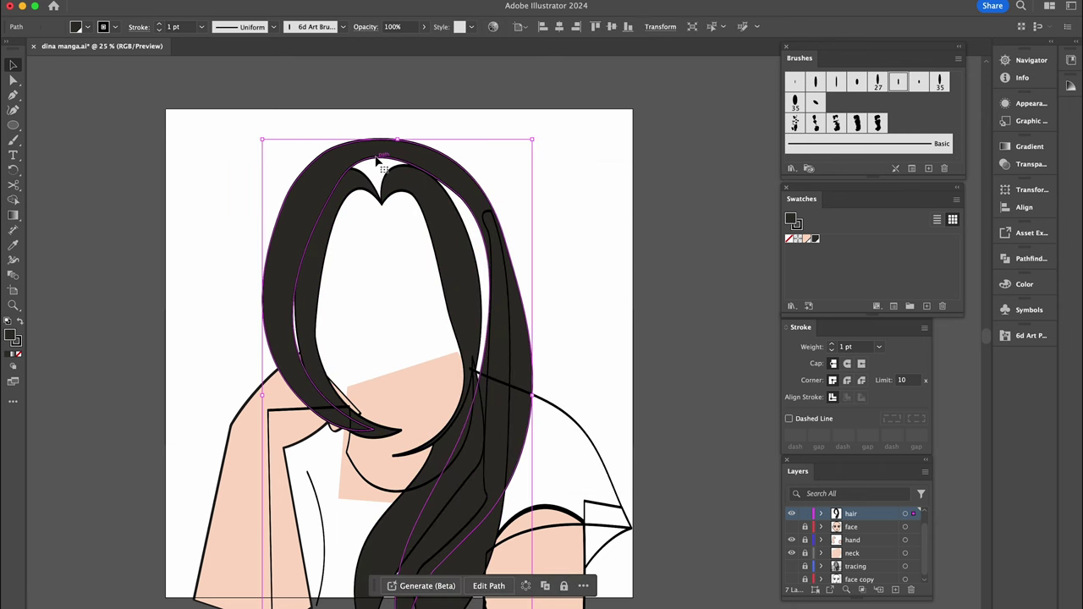
{"action": "key", "text": "a"}
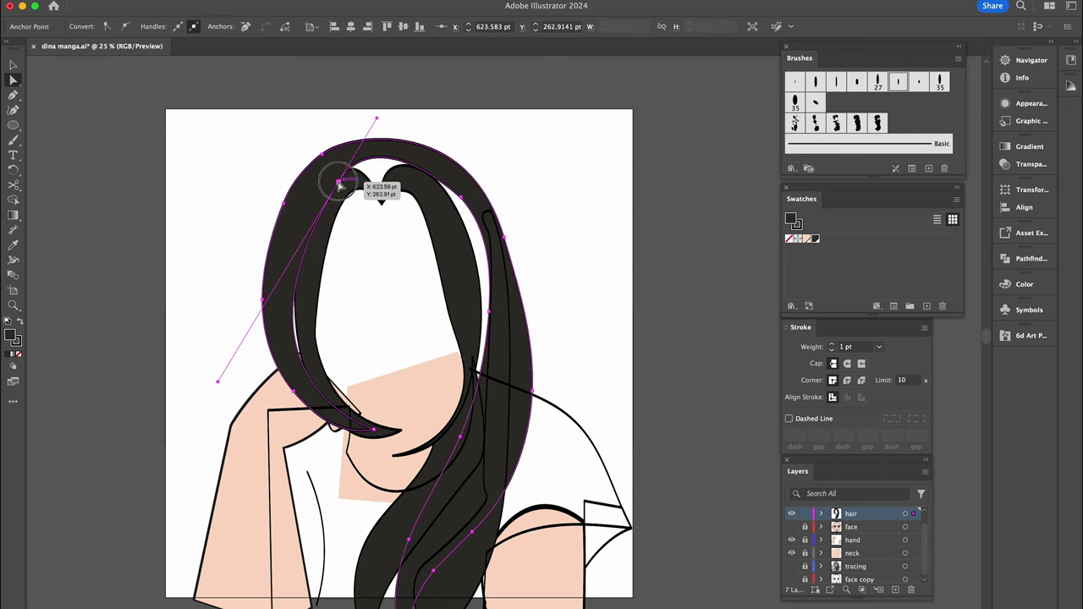
{"action": "left_click_drag", "start_coordinate": [338, 183], "coordinate": [346, 186]}
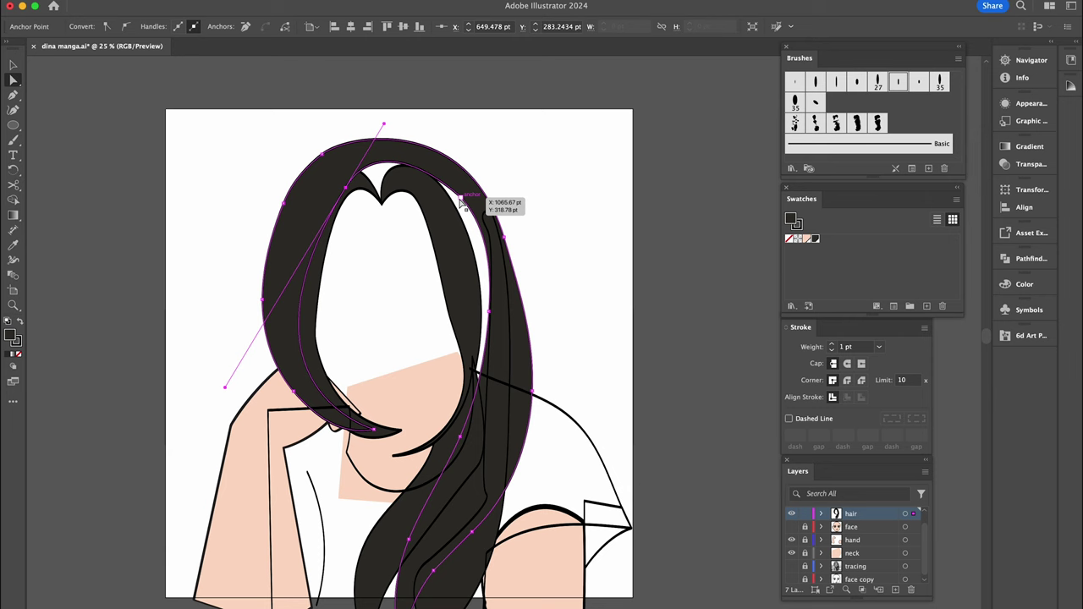
{"action": "left_click", "coordinate": [595, 264]}
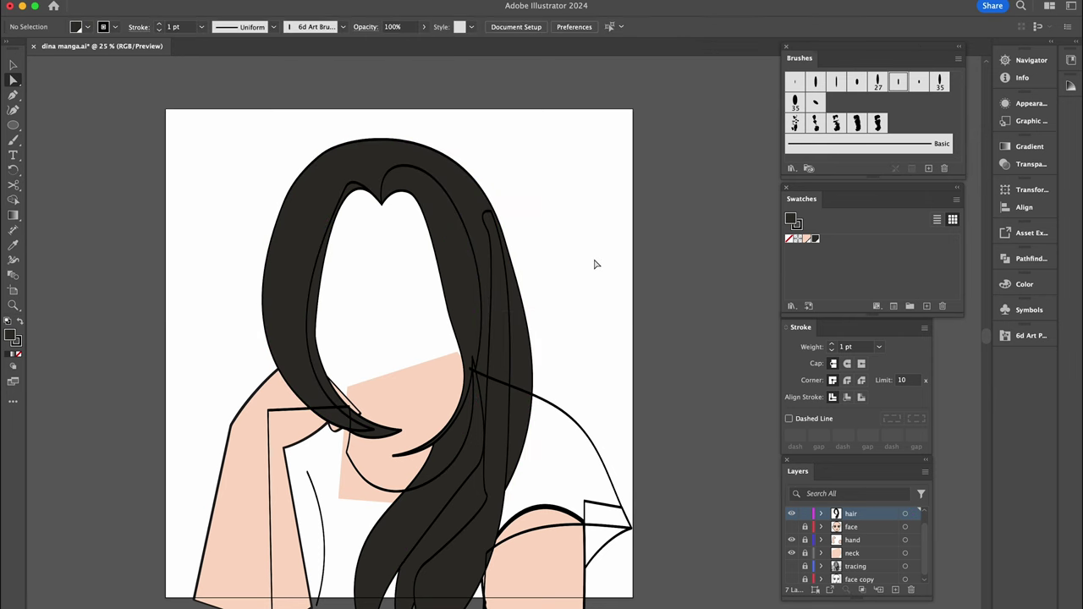
{"action": "left_click_drag", "start_coordinate": [594, 264], "coordinate": [583, 212]}
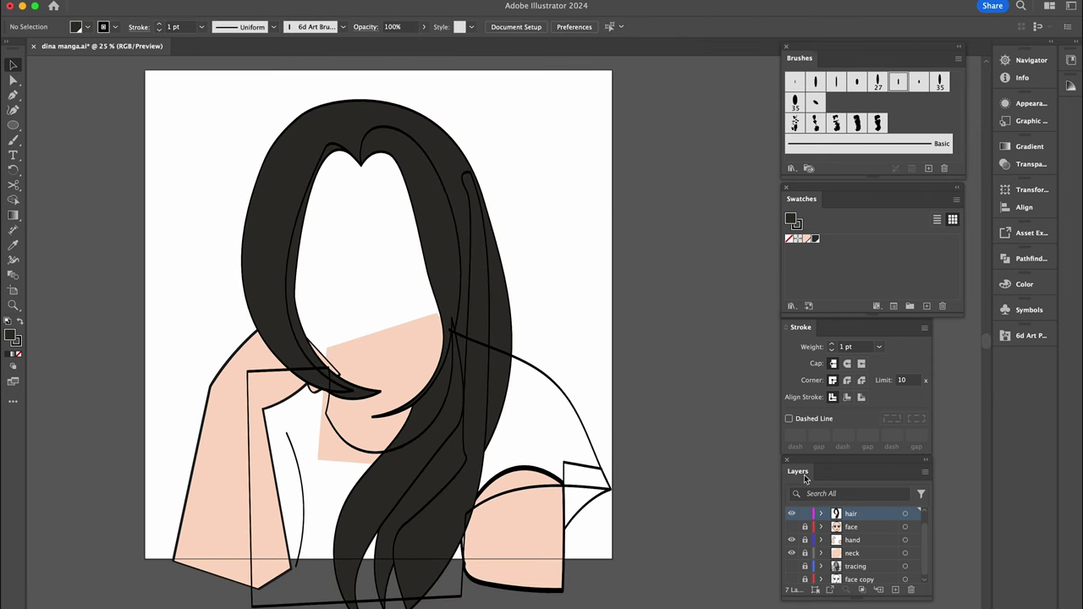
Show the face artwork and raise the hair's top-left curve and hairline above the forehead.
{"action": "left_click", "coordinate": [791, 527]}
{"action": "key", "text": "ctrl+plus"}
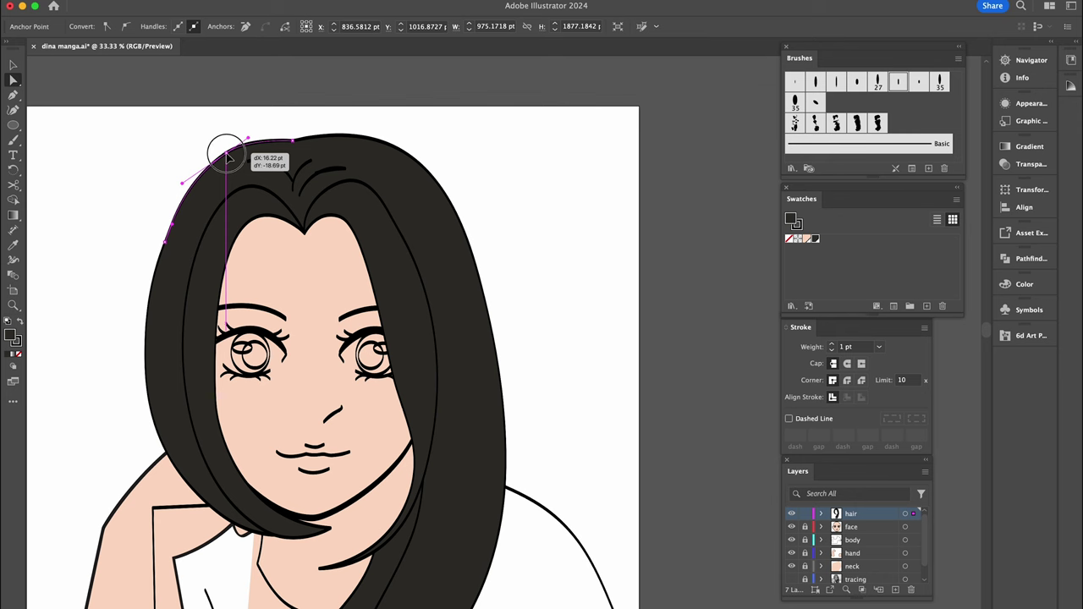
{"action": "key", "text": "a"}
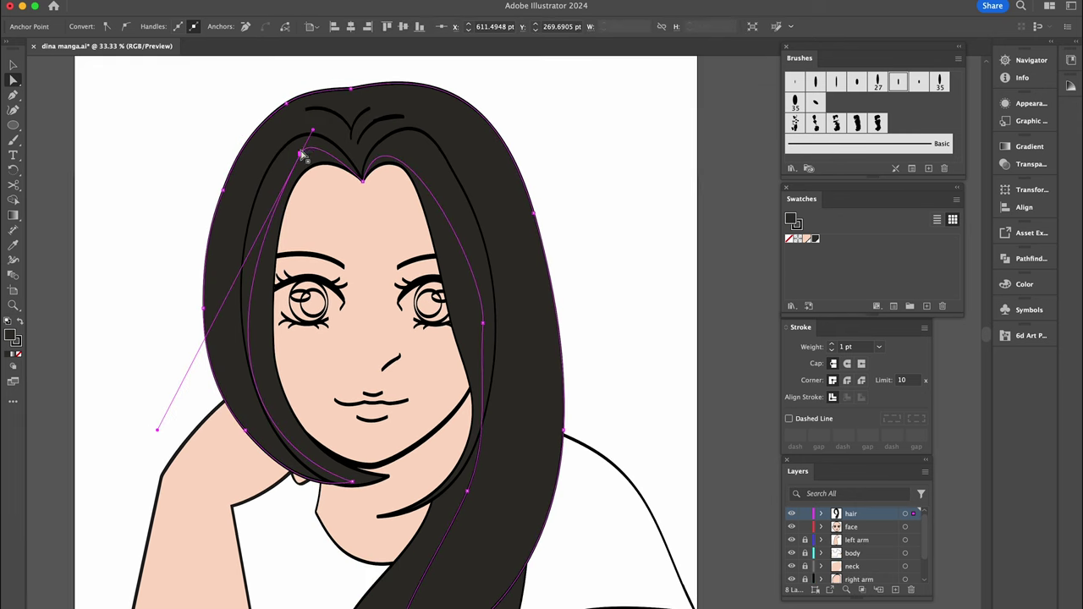
{"action": "mouse_move", "coordinate": [300, 154]}
{"action": "left_mouse_down"}
{"action": "mouse_move", "coordinate": [277, 149]}
{"action": "mouse_move", "coordinate": [267, 162]}
{"action": "left_mouse_up"}
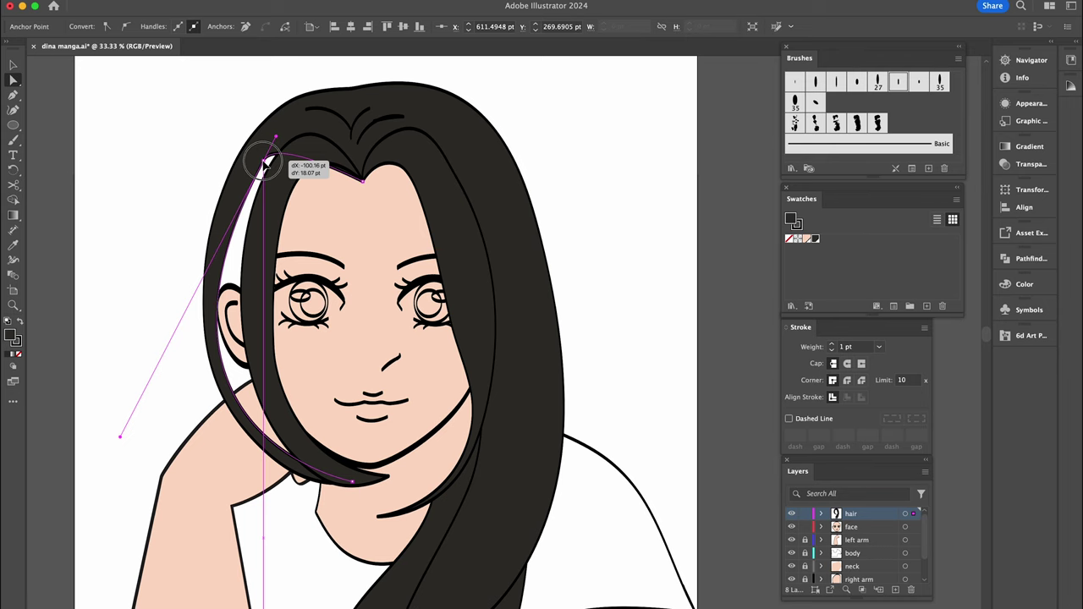
{"action": "scroll", "coordinate": [267, 163], "scroll_direction": "right", "scroll_amount": 5}
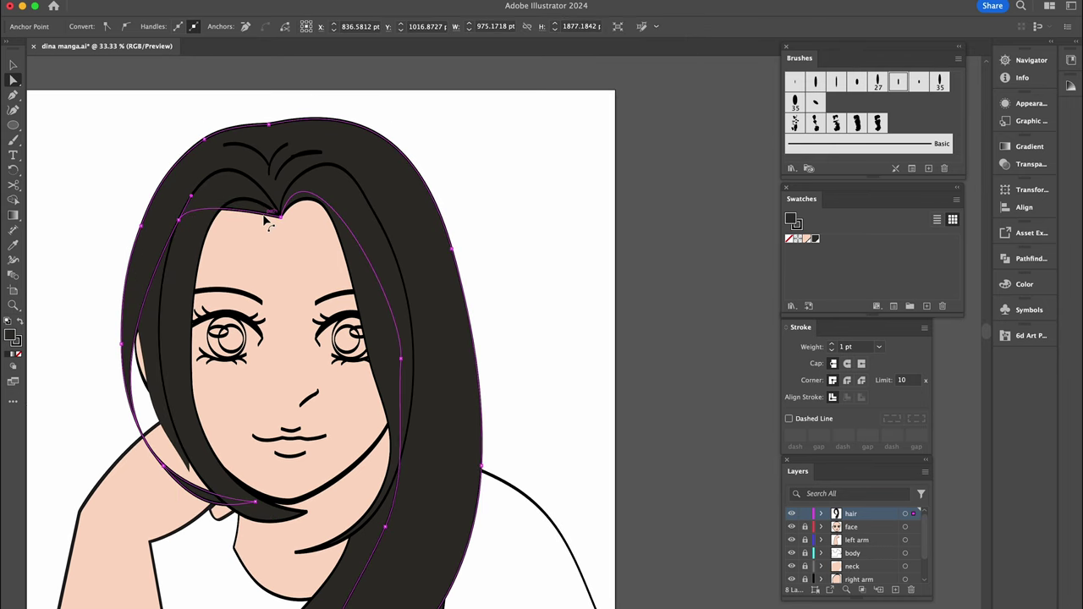
{"action": "left_click_drag", "start_coordinate": [246, 210], "coordinate": [245, 198]}
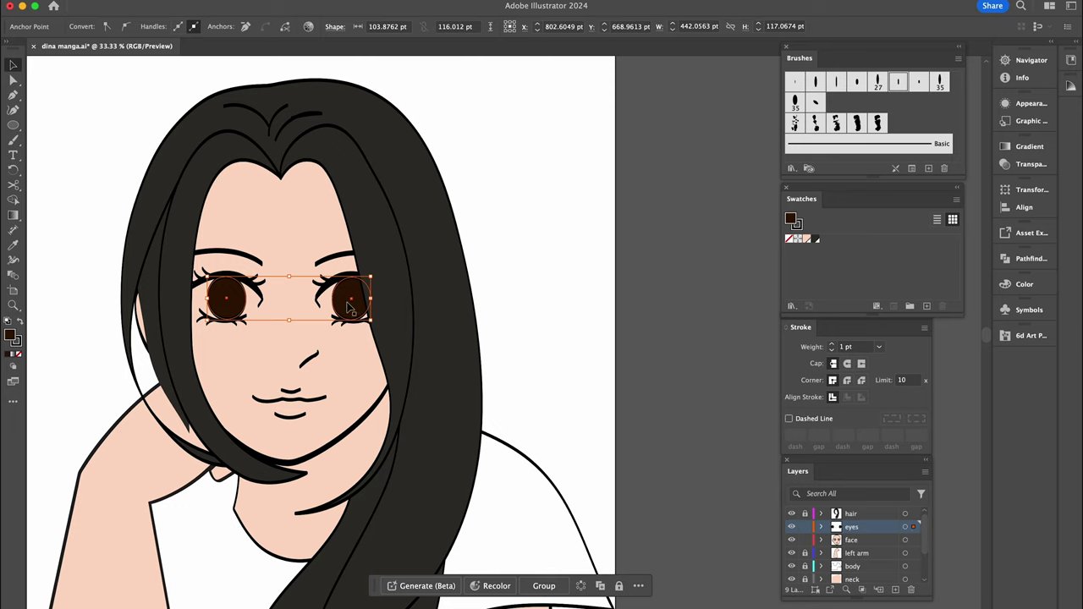
Use white for the eye highlights and colour both inner irises brown 8E5638.
{"action": "left_click", "coordinate": [494, 312]}
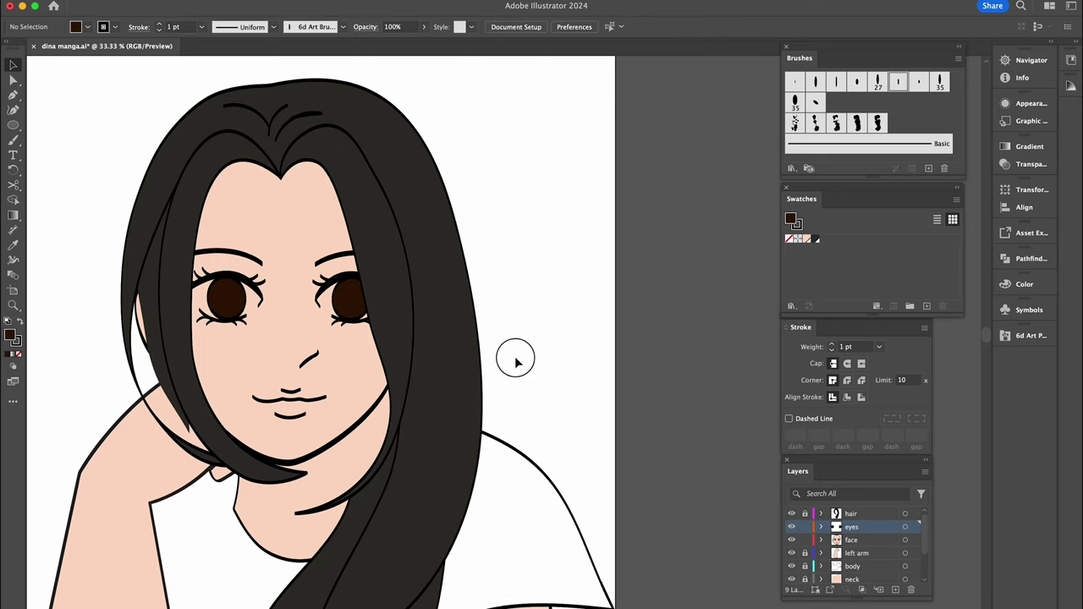
{"action": "left_click", "coordinate": [996, 356]}
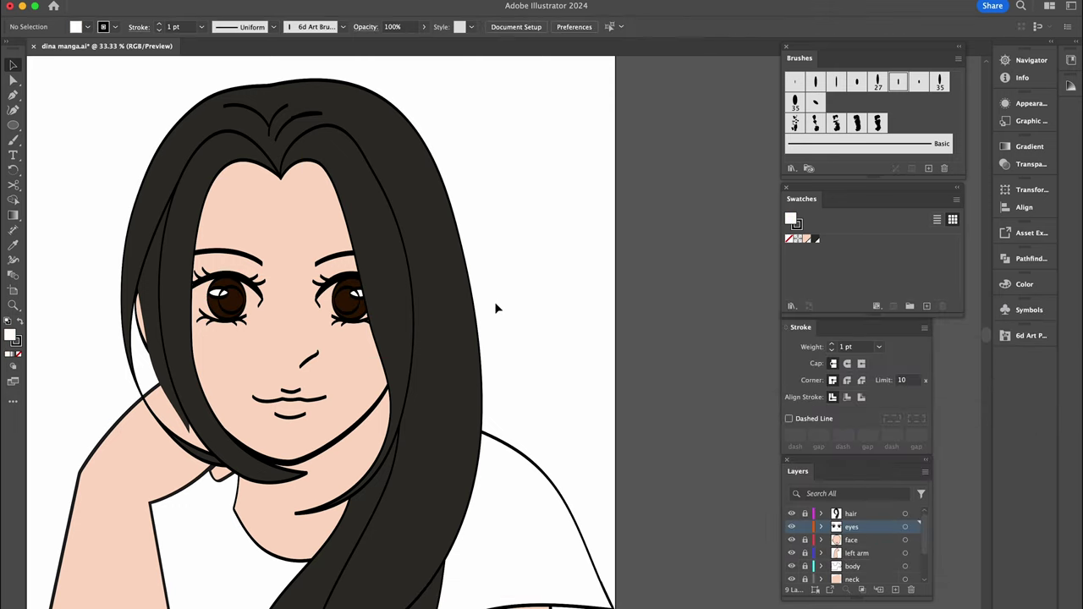
{"action": "left_click", "coordinate": [237, 313]}
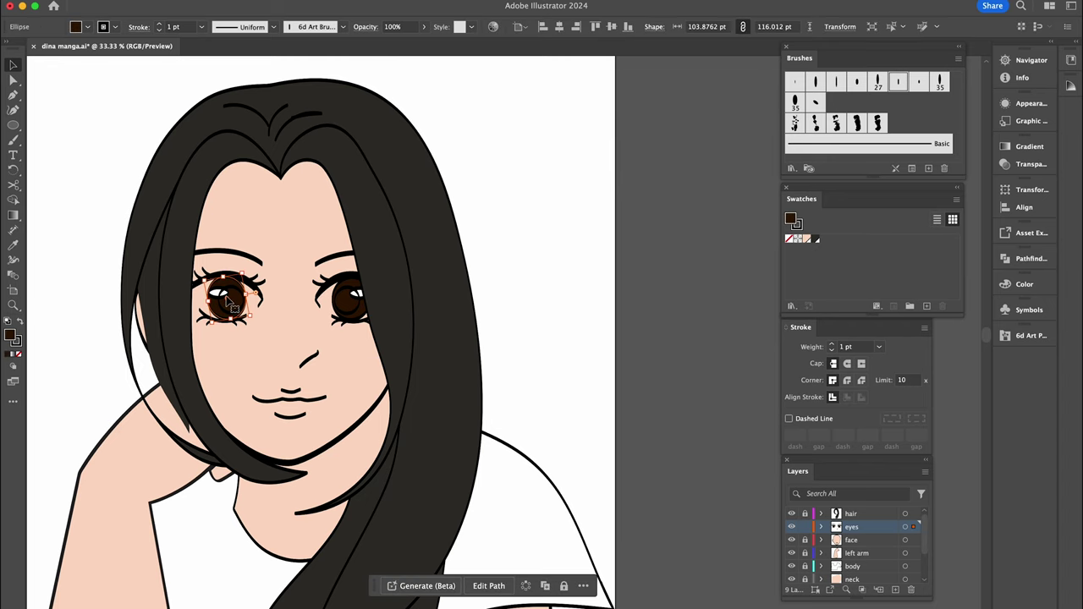
{"action": "left_click", "coordinate": [357, 298], "text": "shift"}
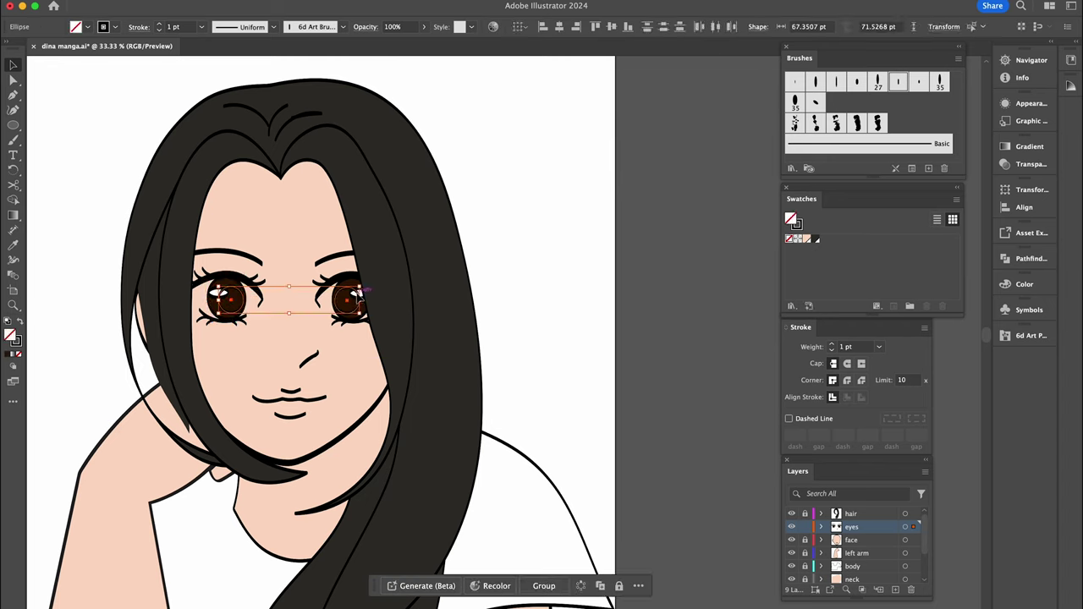
{"action": "double_click", "coordinate": [793, 221]}
{"action": "left_click", "coordinate": [800, 362]}
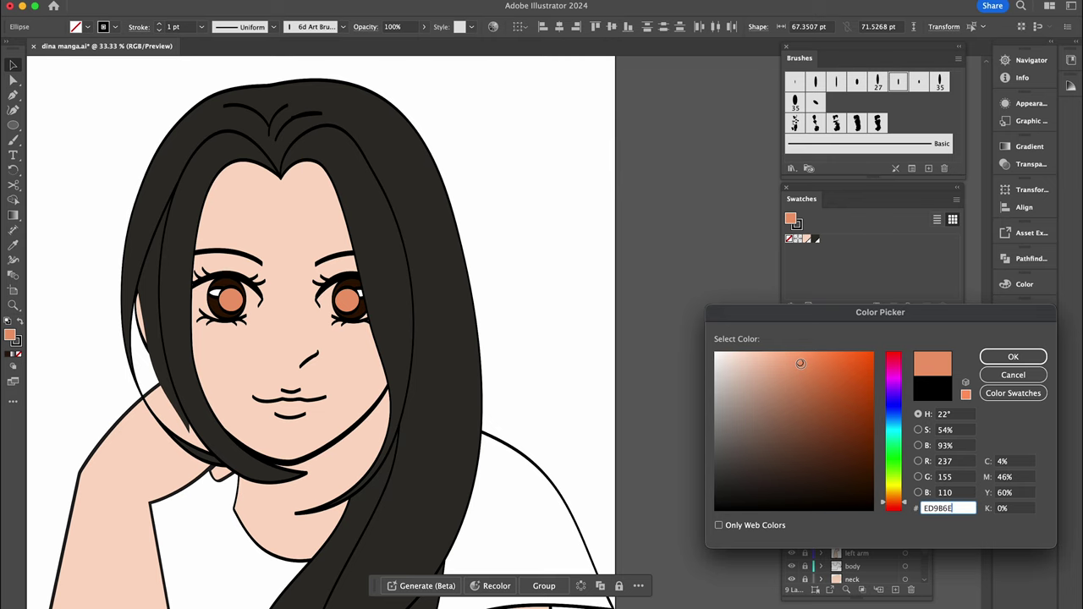
{"action": "left_click", "coordinate": [810, 423]}
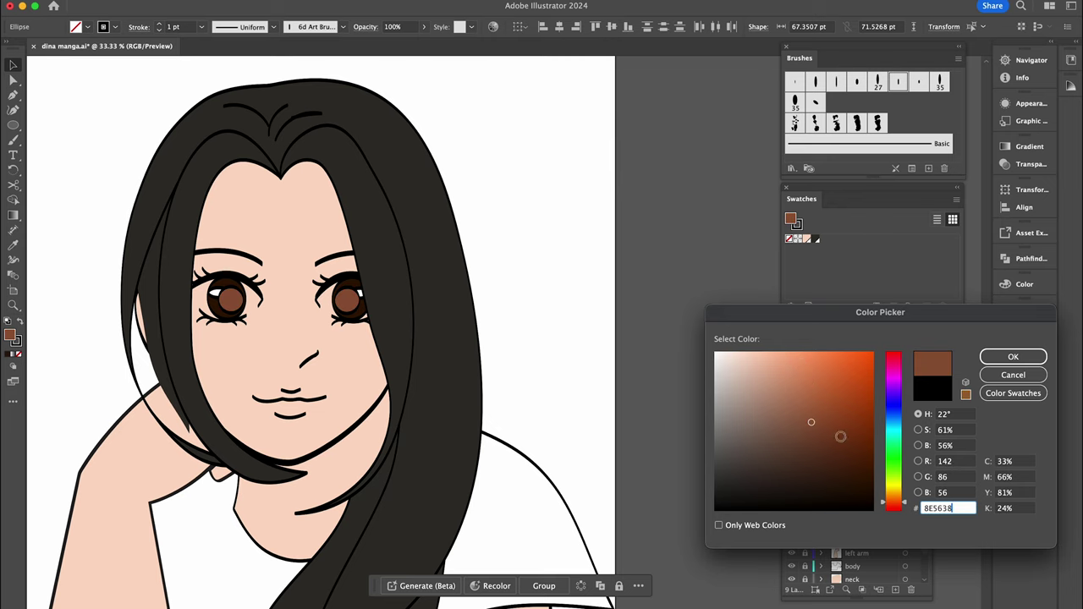
{"action": "key", "text": "Return"}
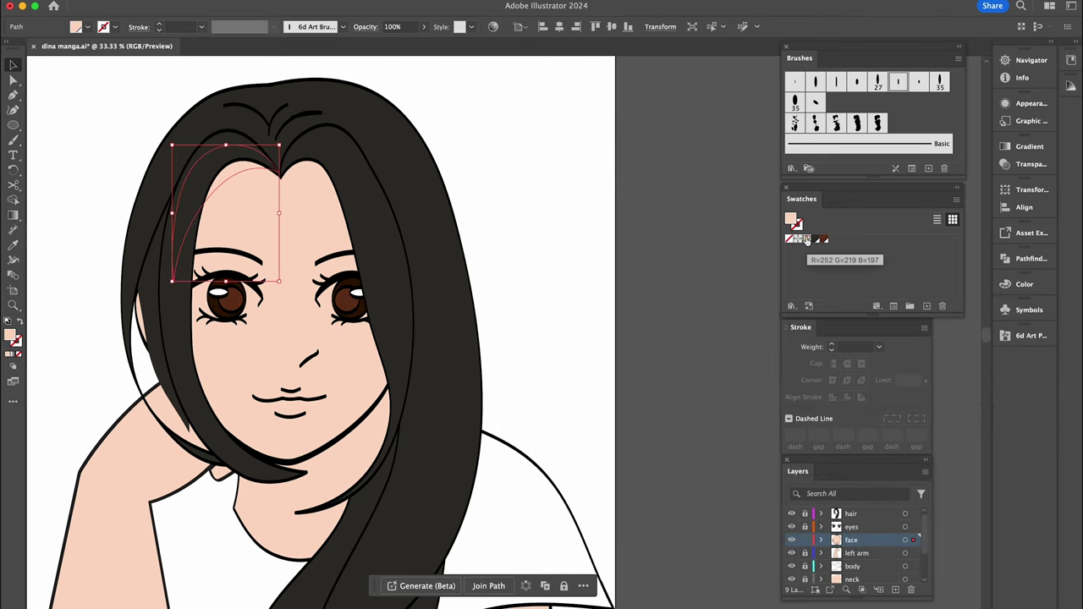
Save the peach skin colour as a swatch and fill the shape beside the forehead with it.
{"action": "left_click_drag", "start_coordinate": [806, 241], "coordinate": [927, 306]}
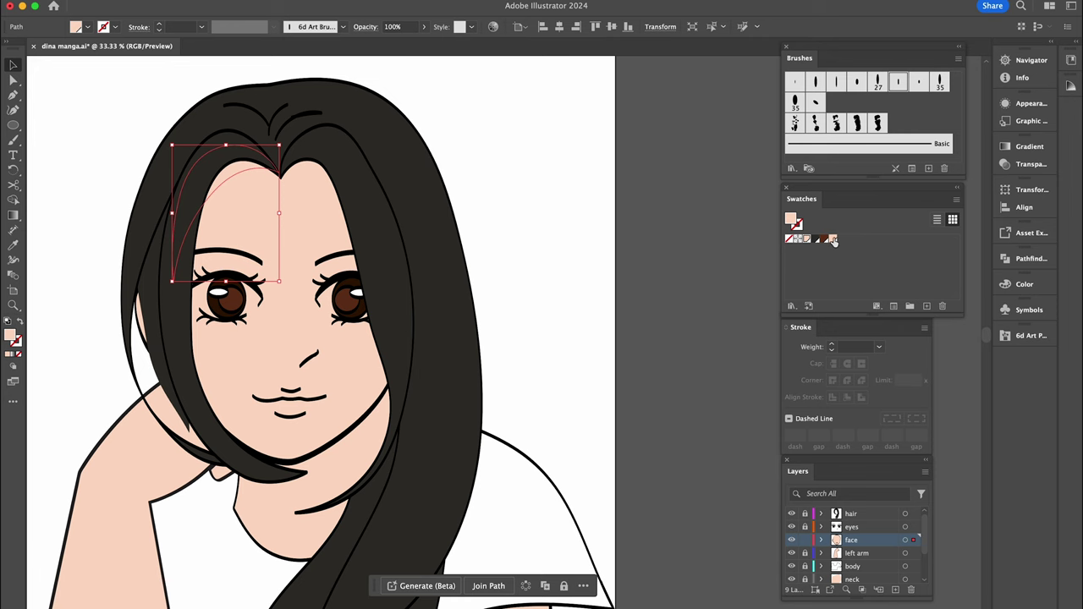
{"action": "double_click", "coordinate": [834, 241]}
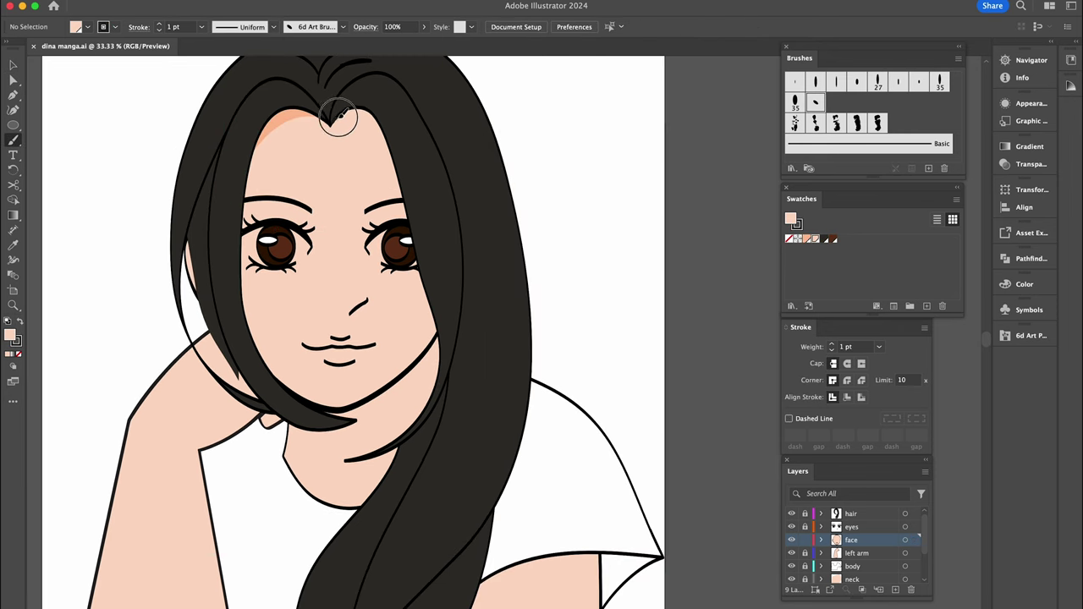
{"action": "key", "text": "v"}
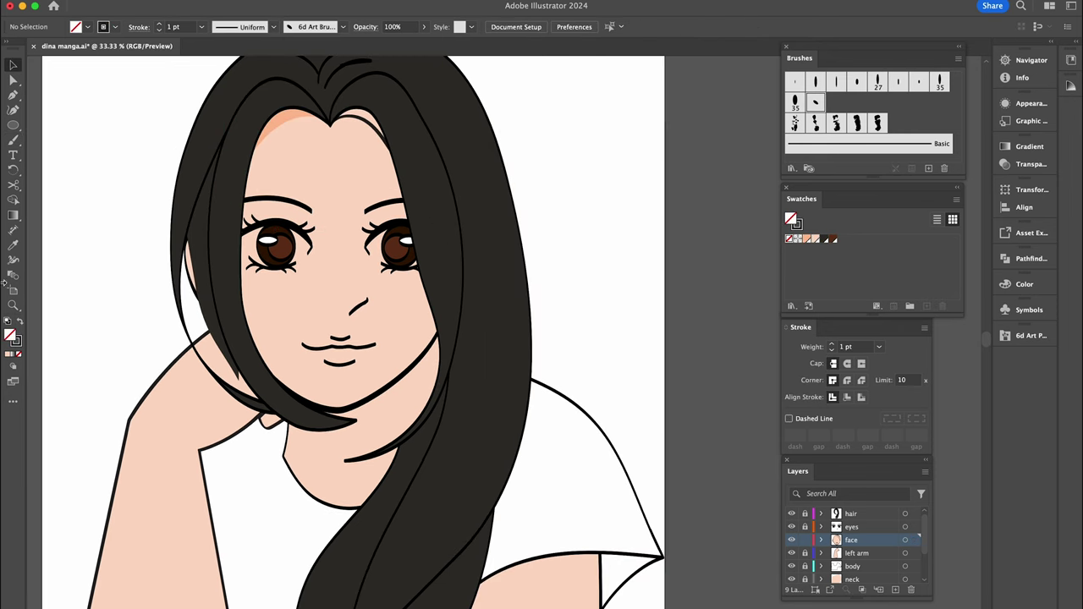
{"action": "left_click", "coordinate": [387, 123]}
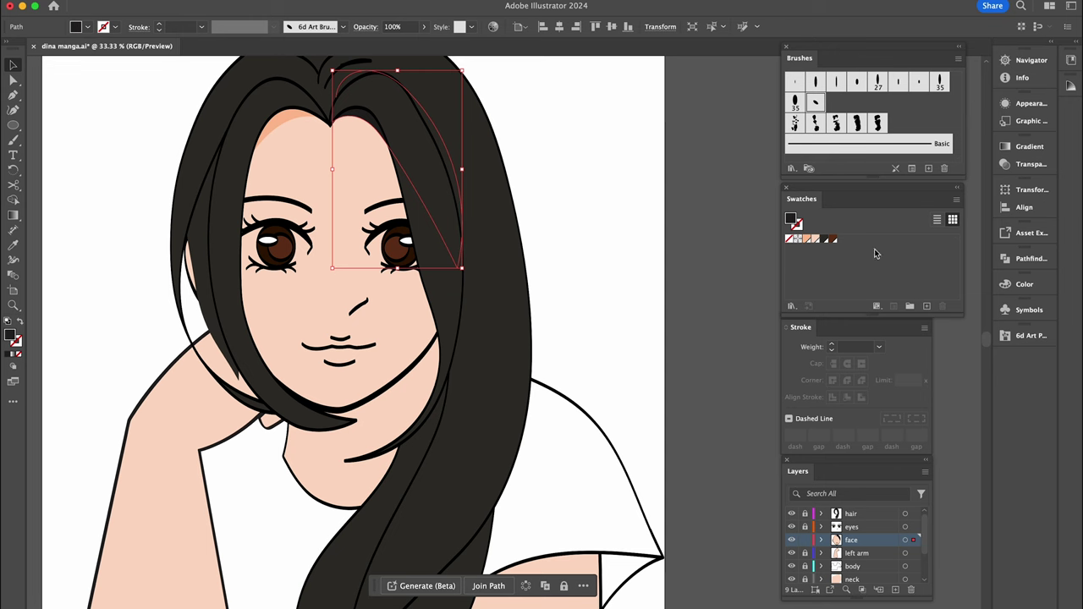
{"action": "left_click", "coordinate": [812, 239]}
{"action": "left_click", "coordinate": [640, 277]}
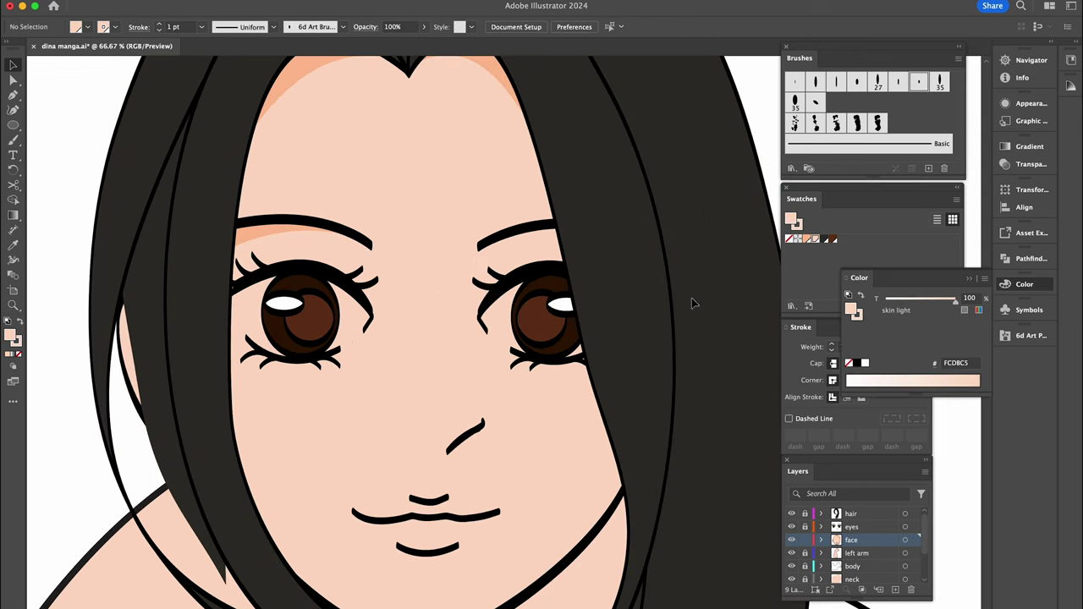
Give the right eyebrow shape a deeper peach fill with no stroke, and fill the left eye white.
{"action": "left_click", "coordinate": [532, 238]}
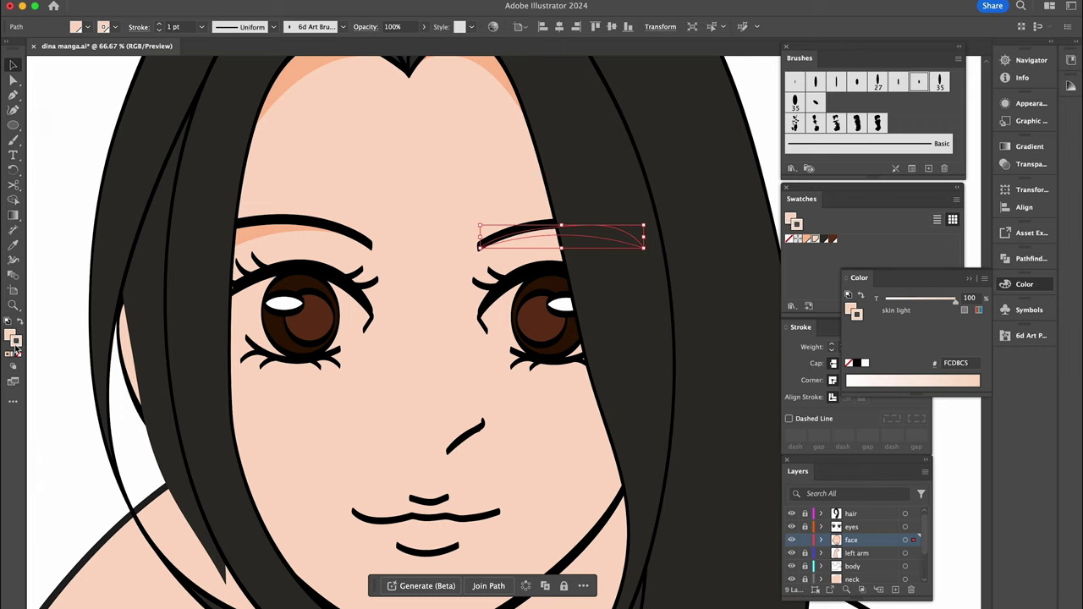
{"action": "left_click", "coordinate": [812, 240]}
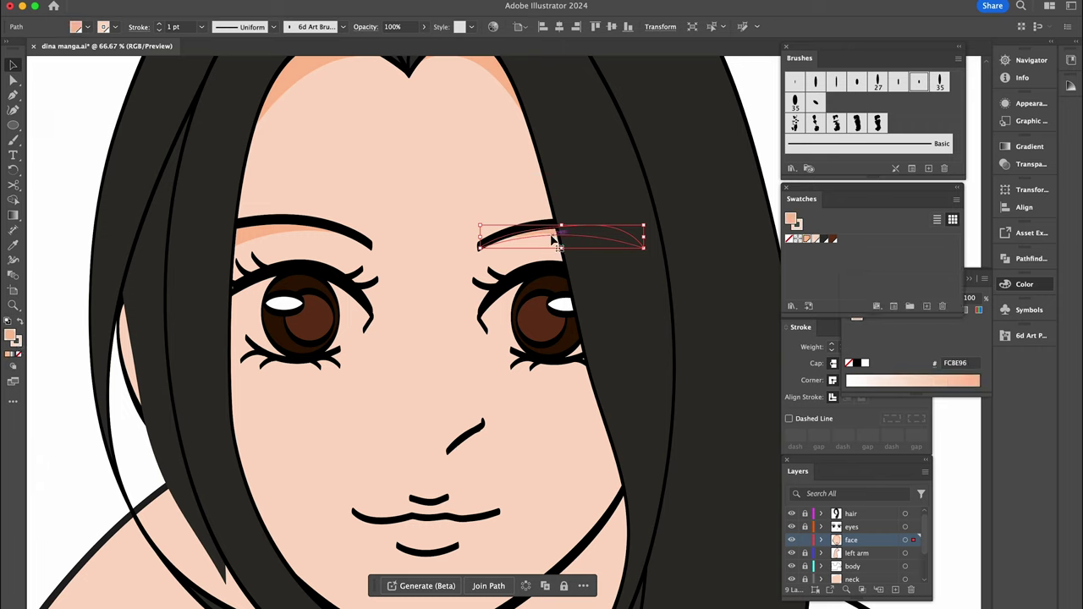
{"action": "left_click", "coordinate": [19, 346]}
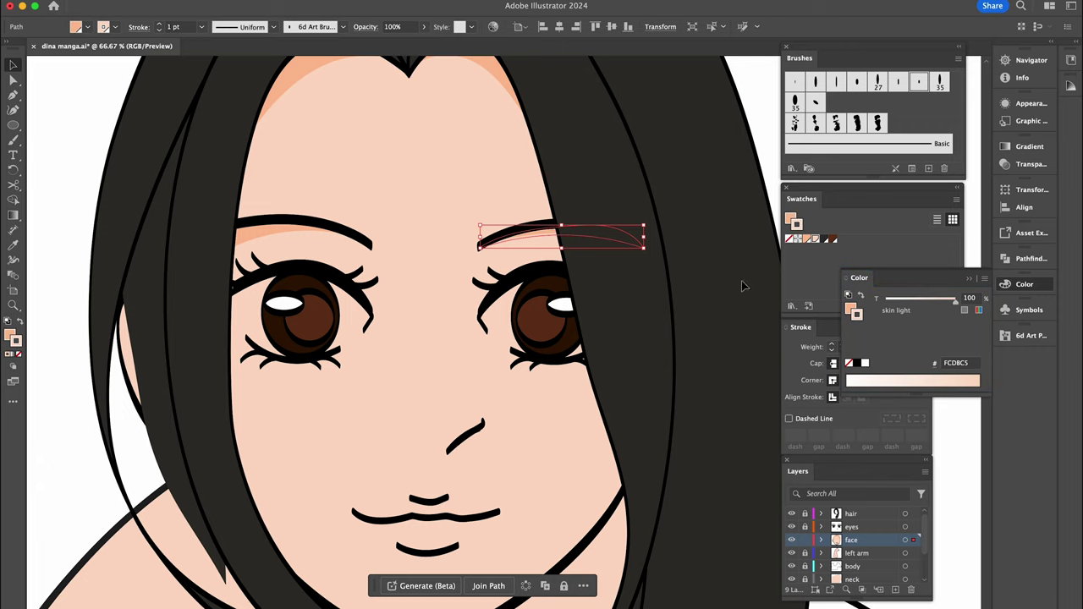
{"action": "left_click", "coordinate": [791, 240]}
{"action": "left_click", "coordinate": [791, 221]}
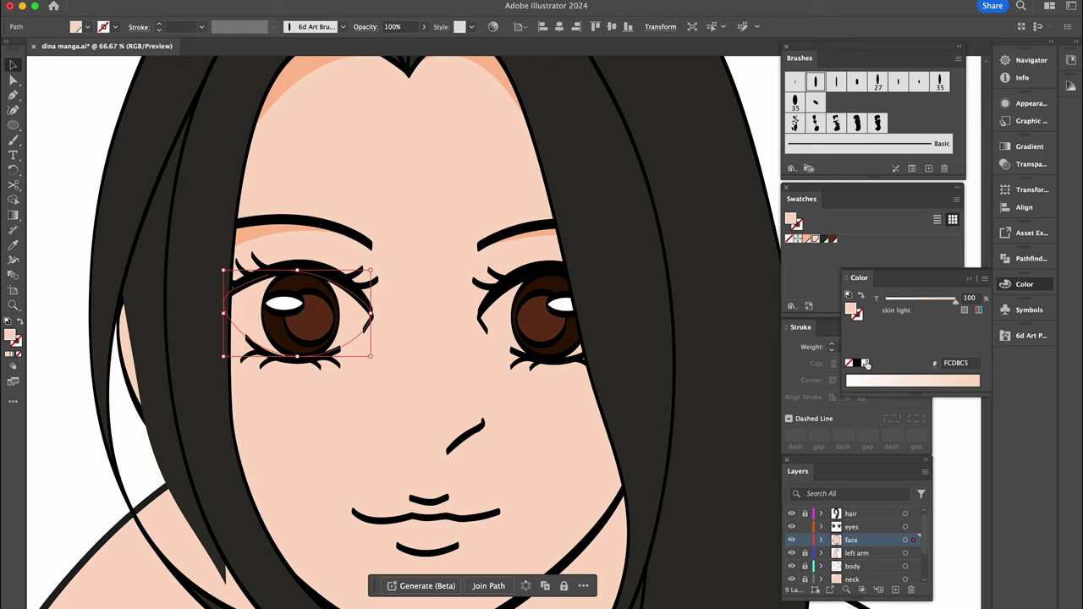
{"action": "left_click", "coordinate": [866, 363]}
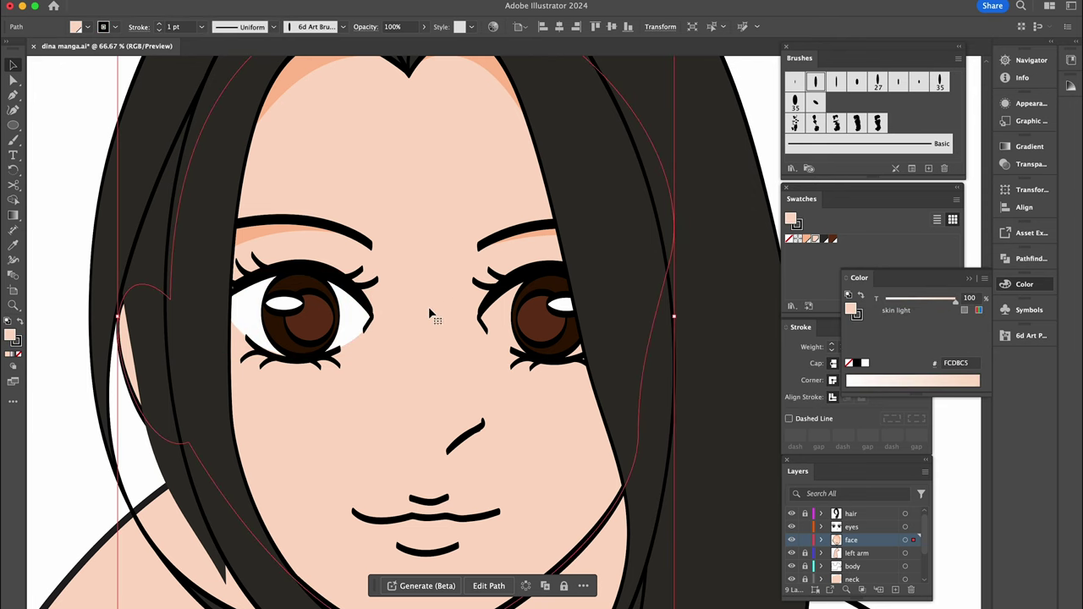
Reshape the corner of the right eye's white by moving an anchor point.
{"action": "key", "text": "a"}
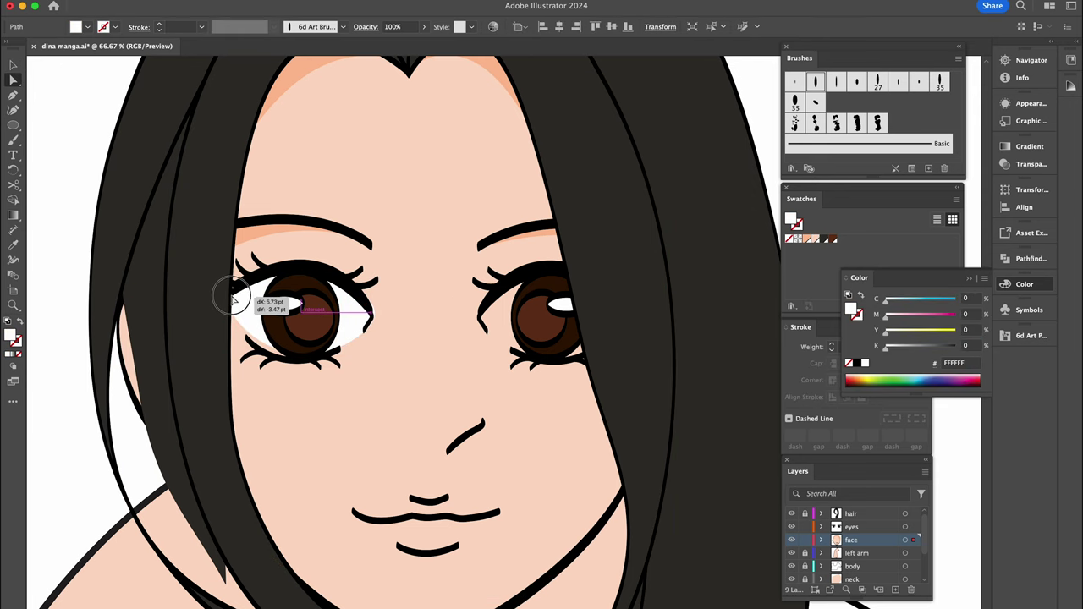
{"action": "scroll", "coordinate": [242, 297], "scroll_direction": "down", "scroll_amount": 3}
{"action": "scroll", "coordinate": [483, 339], "scroll_direction": "up", "scroll_amount": 3}
{"action": "left_click", "coordinate": [420, 329]}
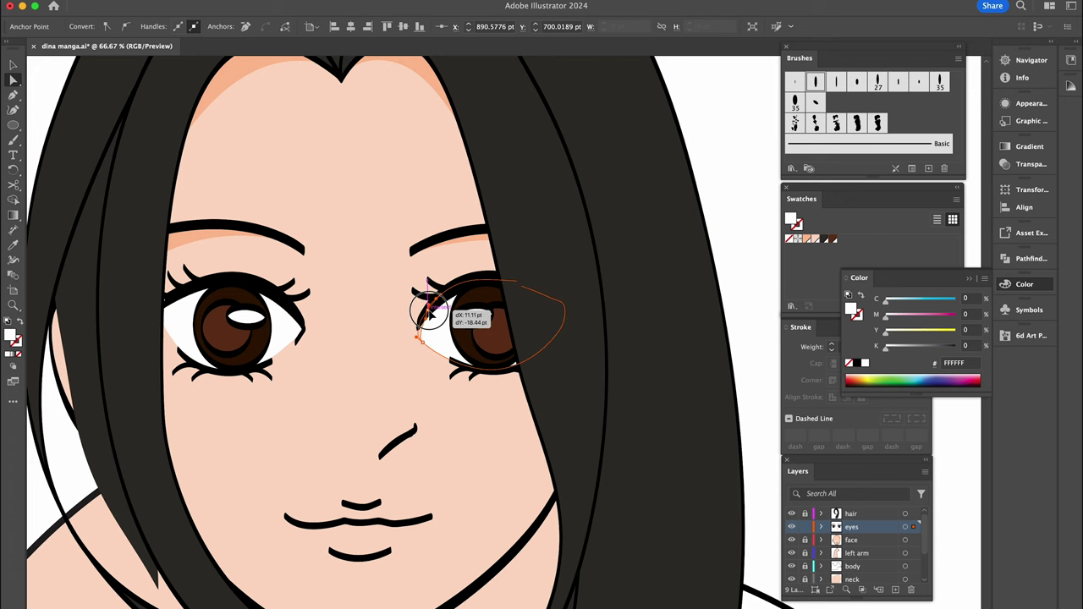
{"action": "mouse_move", "coordinate": [429, 346]}
{"action": "left_mouse_down"}
{"action": "mouse_move", "coordinate": [447, 350]}
{"action": "mouse_move", "coordinate": [424, 344]}
{"action": "left_mouse_up"}
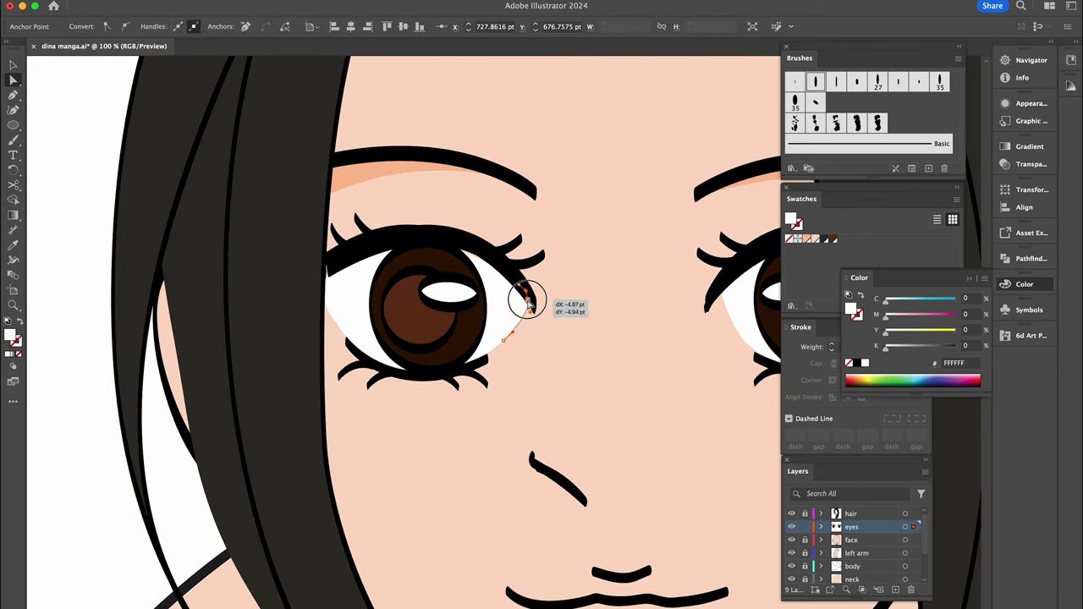
Sketch a rough circle on the left cheek to mark the blush.
{"action": "key", "text": "ctrl+minus"}
{"action": "key", "text": "ctrl+minus"}
{"action": "key", "text": "ctrl+minus"}
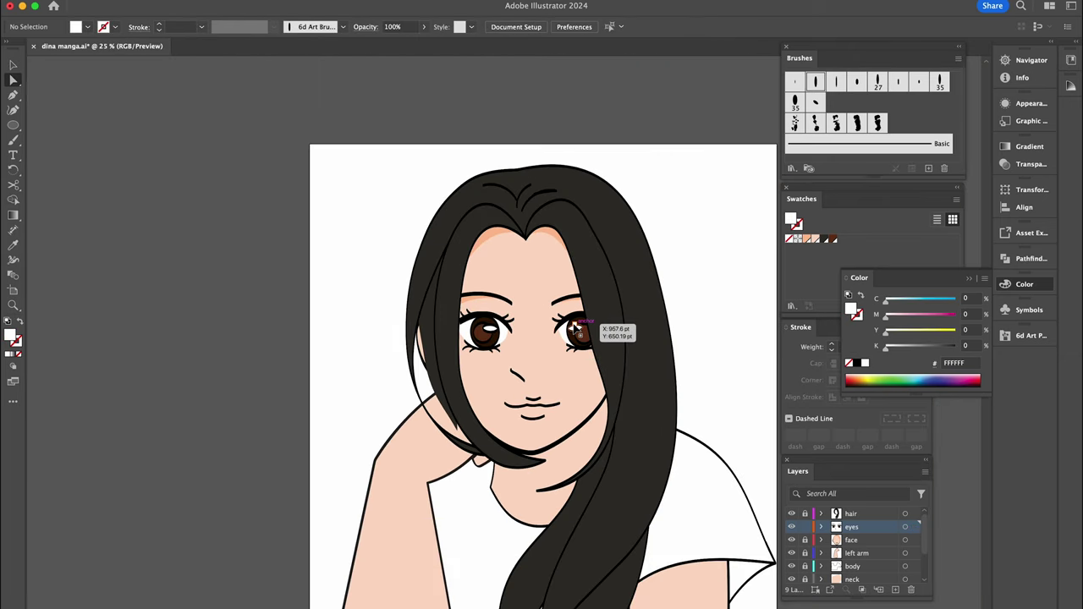
{"action": "scroll", "coordinate": [648, 258], "scroll_direction": "right", "scroll_amount": 2}
{"action": "mouse_move", "coordinate": [258, 349]}
{"action": "left_mouse_down"}
{"action": "mouse_move", "coordinate": [237, 363]}
{"action": "mouse_move", "coordinate": [297, 382]}
{"action": "mouse_move", "coordinate": [275, 348]}
{"action": "left_mouse_up"}
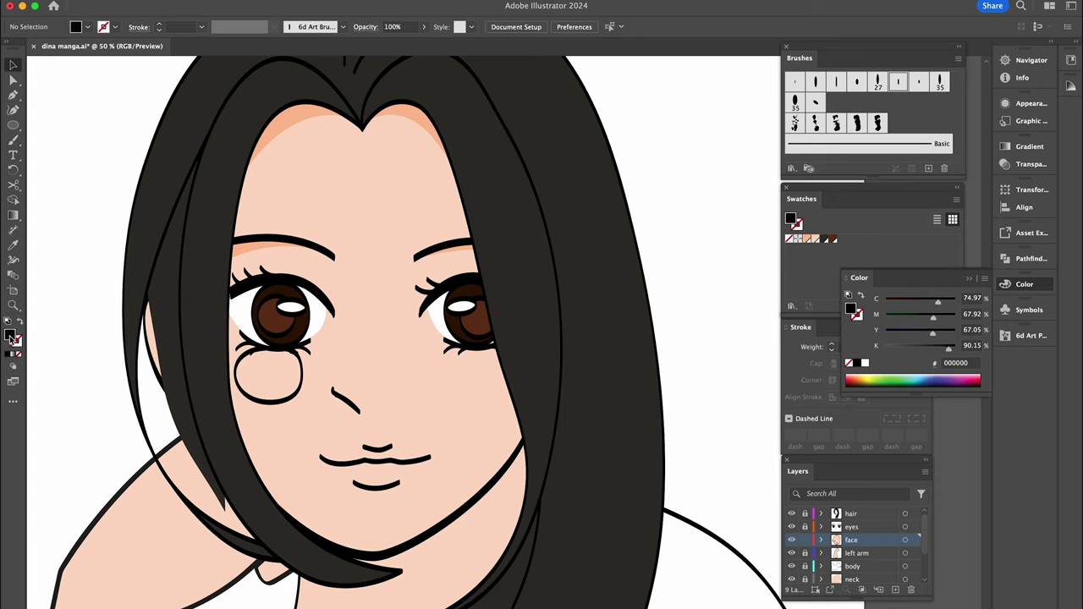
Draw a pink blush oval on the cheek and paint orange shading on the nose tip and bridge.
{"action": "mouse_move", "coordinate": [237, 315]}
{"action": "left_mouse_down"}
{"action": "mouse_move", "coordinate": [315, 339]}
{"action": "mouse_move", "coordinate": [318, 360]}
{"action": "left_mouse_up"}
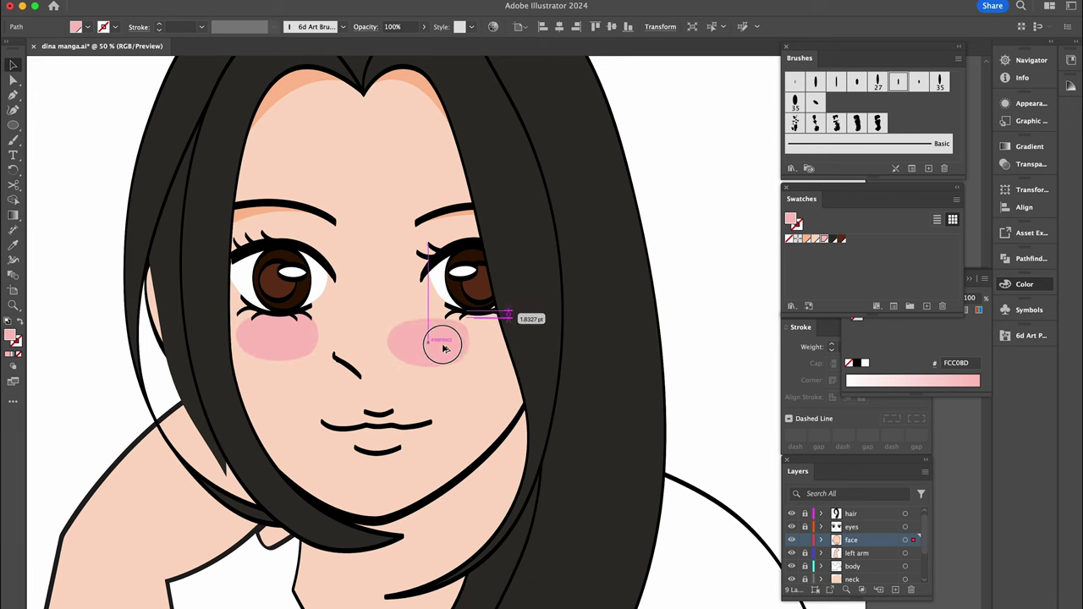
{"action": "left_click_drag", "start_coordinate": [352, 290], "coordinate": [353, 292]}
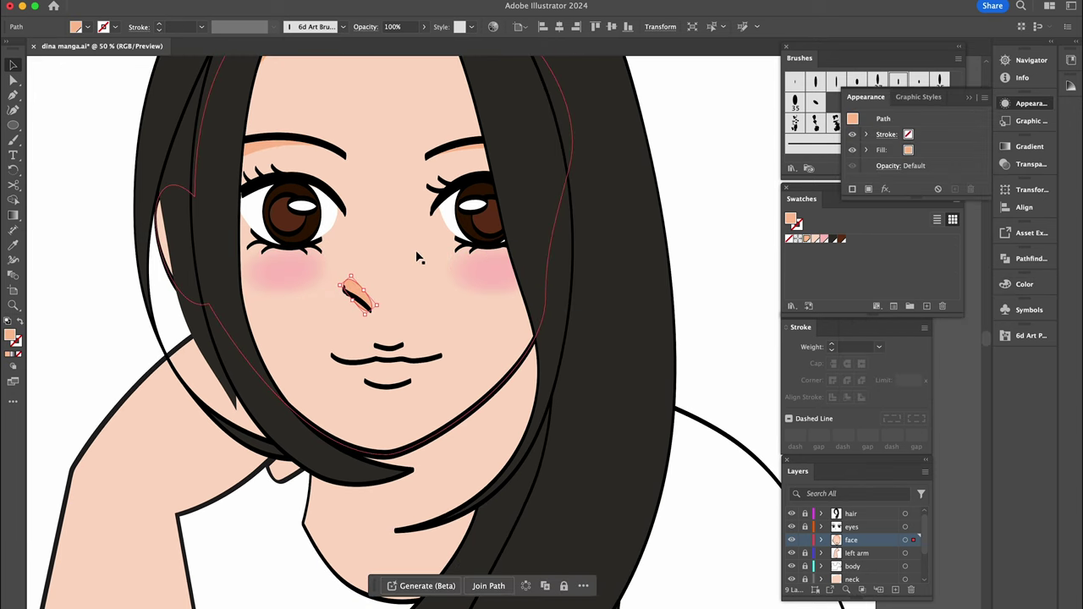
{"action": "left_click", "coordinate": [687, 163]}
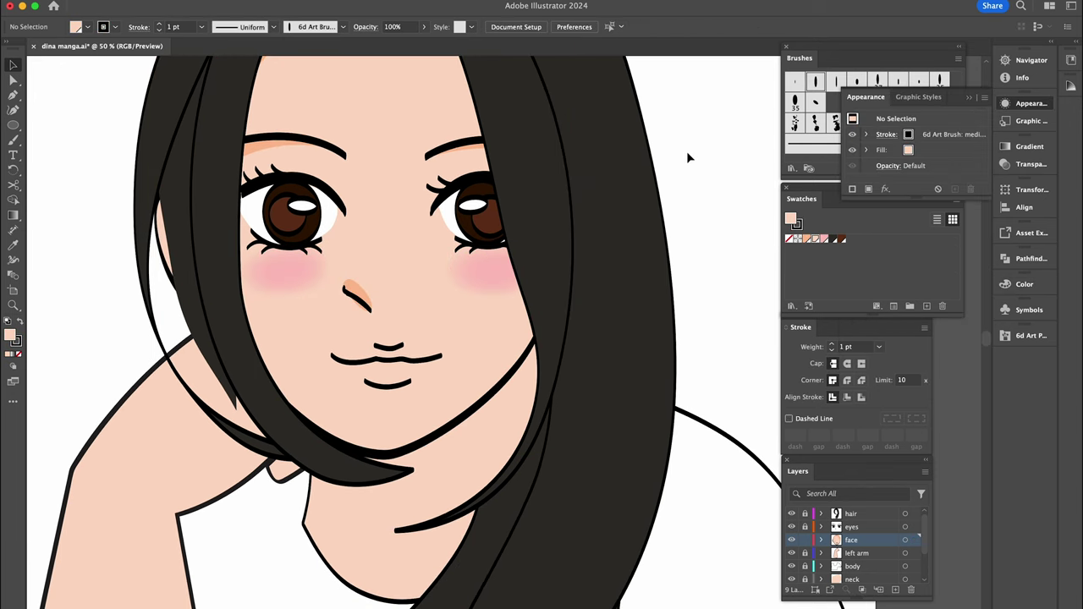
{"action": "left_click", "coordinate": [352, 289]}
{"action": "key", "text": "shift+b"}
{"action": "left_click_drag", "start_coordinate": [338, 233], "coordinate": [345, 262]}
Check the face shape, then select the pink cheek blush.
{"action": "key", "text": "v"}
{"action": "left_click", "coordinate": [372, 224]}
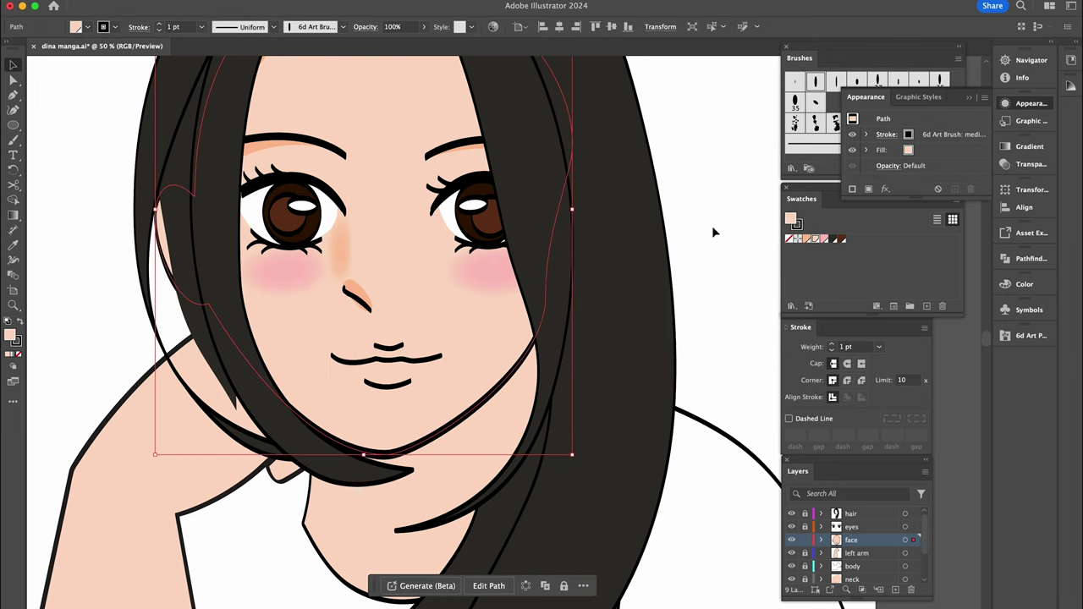
{"action": "left_click", "coordinate": [713, 229]}
{"action": "scroll", "coordinate": [641, 242], "scroll_direction": "up", "scroll_amount": 2}
{"action": "scroll", "coordinate": [640, 242], "scroll_direction": "right", "scroll_amount": 3}
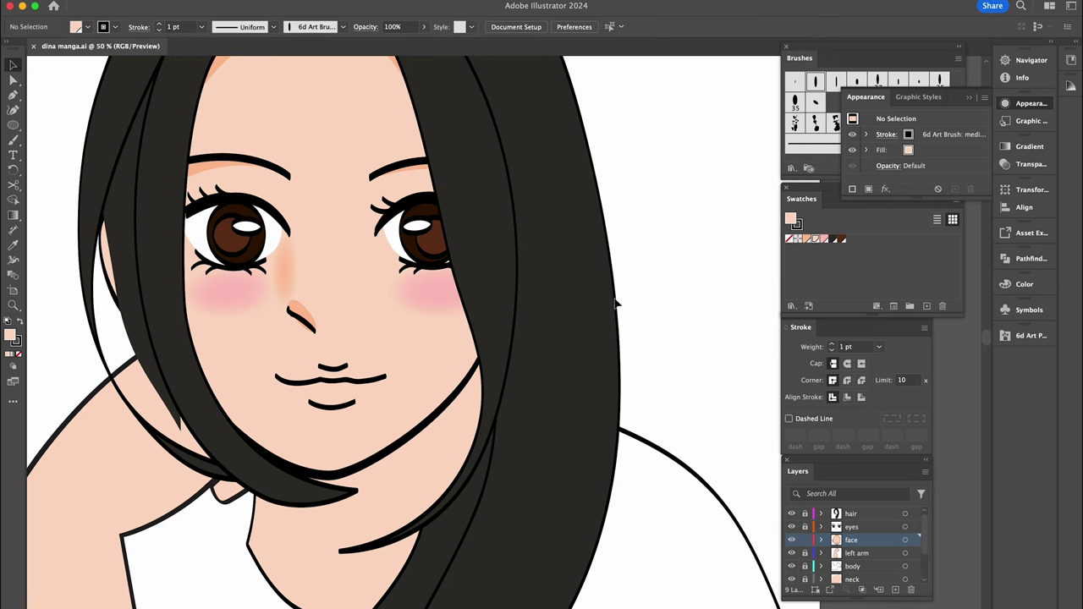
{"action": "scroll", "coordinate": [452, 367], "scroll_direction": "down", "scroll_amount": 2}
{"action": "scroll", "coordinate": [452, 367], "scroll_direction": "left", "scroll_amount": 1}
{"action": "left_click", "coordinate": [449, 249]}
Duplicate the cheek blush onto the lips to tint them pink.
{"action": "left_click_drag", "start_coordinate": [449, 249], "coordinate": [354, 354]}
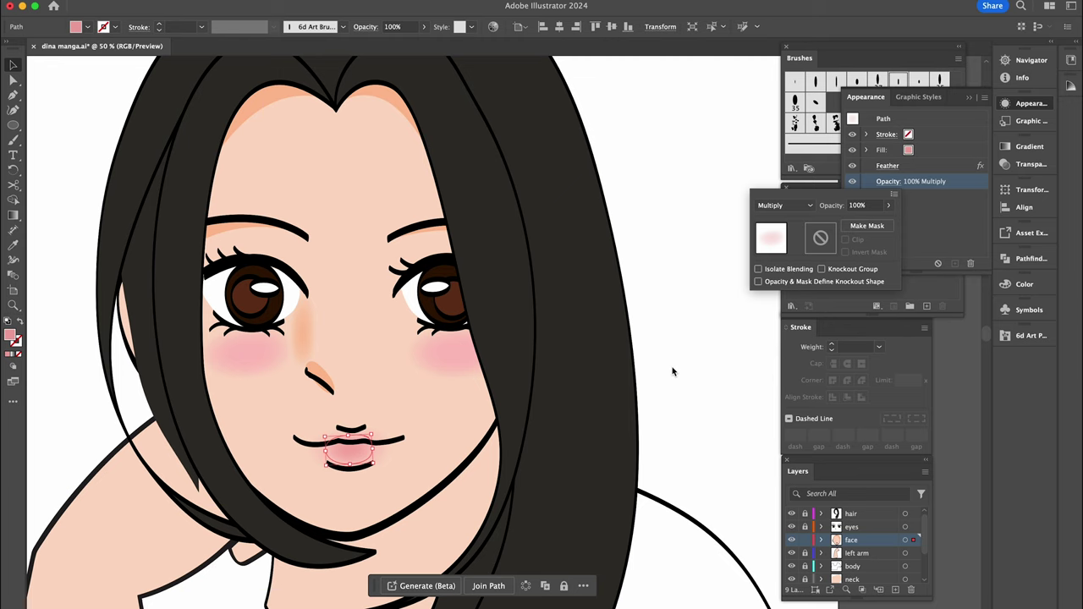
{"action": "key", "text": "Escape"}
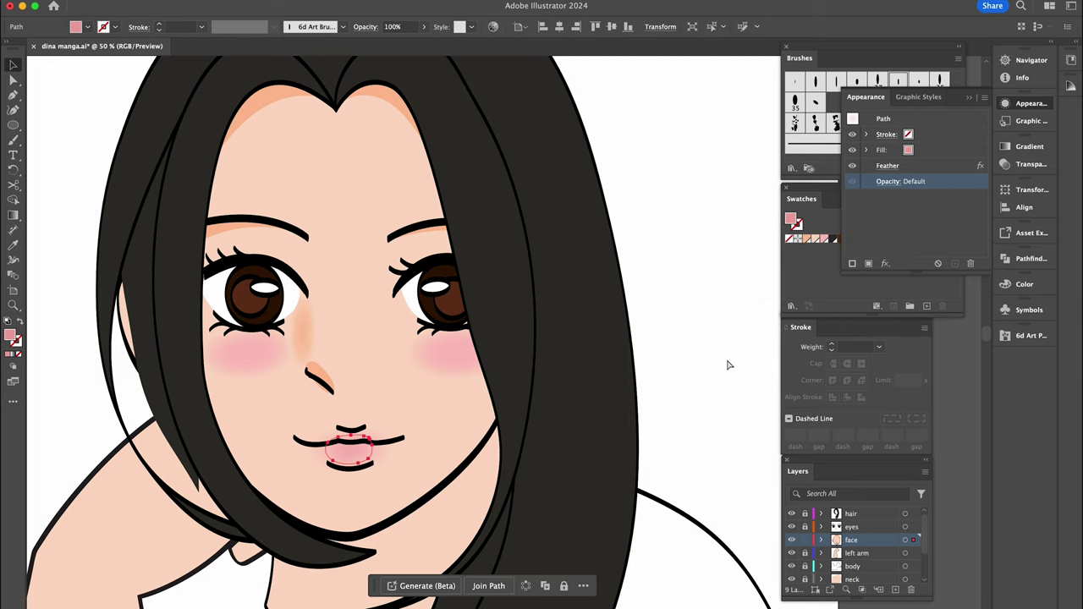
{"action": "left_click", "coordinate": [672, 396]}
Zoom out and paint a pink brush stroke down the right side of the hair.
{"action": "key", "text": "ctrl+minus"}
{"action": "key", "text": "ctrl+minus"}
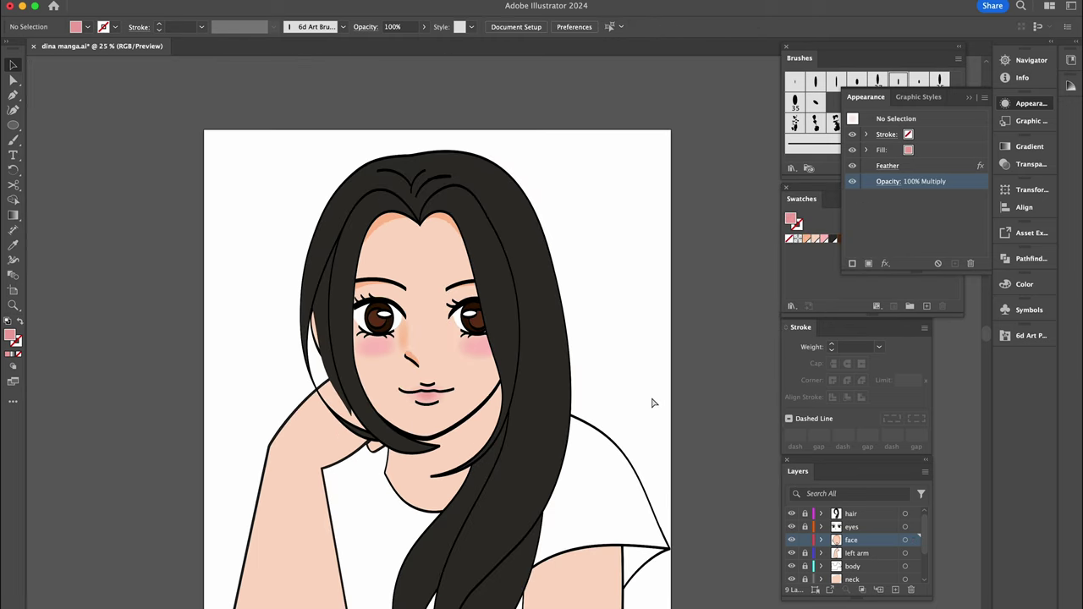
{"action": "key", "text": "ctrl+minus"}
{"action": "key", "text": "b"}
{"action": "mouse_move", "coordinate": [454, 236]}
{"action": "left_mouse_down"}
{"action": "mouse_move", "coordinate": [511, 385]}
{"action": "mouse_move", "coordinate": [471, 423]}
{"action": "mouse_move", "coordinate": [484, 423]}
{"action": "mouse_move", "coordinate": [508, 375]}
{"action": "mouse_move", "coordinate": [517, 260]}
{"action": "mouse_move", "coordinate": [448, 235]}
{"action": "left_mouse_up"}
Clear the right hair stroke's feather and blending effects, then paint a highlight down the left strand.
{"action": "key", "text": "v"}
{"action": "left_click", "coordinate": [505, 269]}
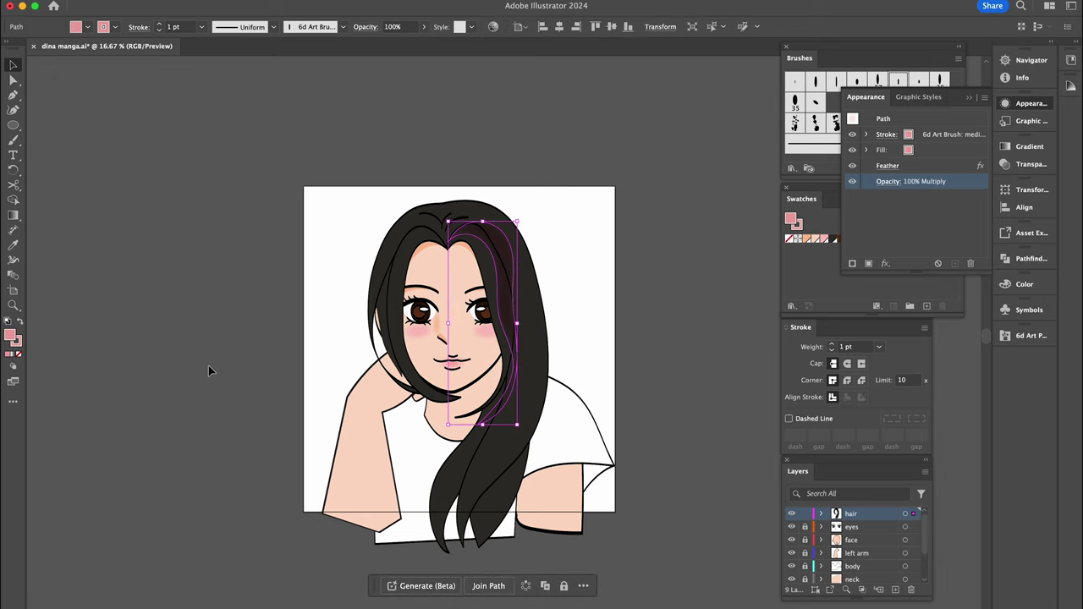
{"action": "left_click", "coordinate": [912, 181]}
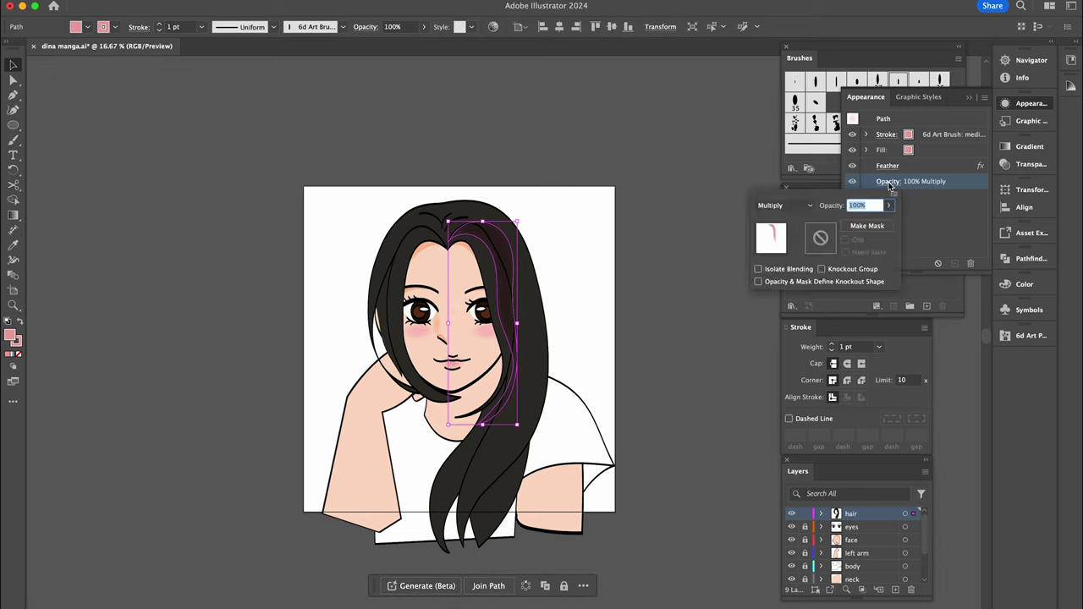
{"action": "left_click", "coordinate": [815, 235]}
{"action": "left_click", "coordinate": [923, 167]}
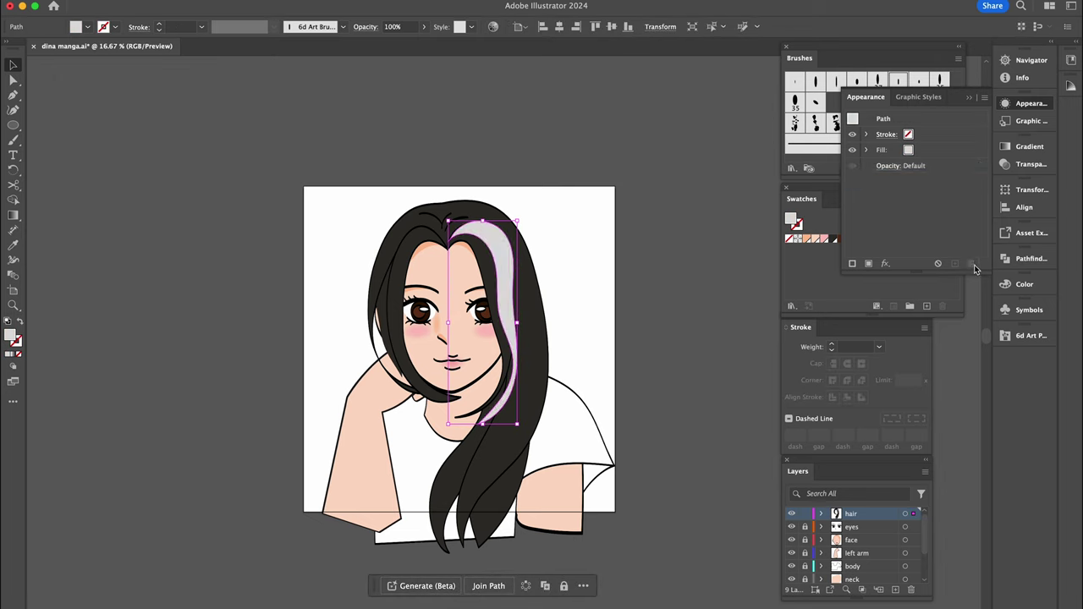
{"action": "key", "text": "ctrl+shift+a"}
{"action": "key", "text": "b"}
{"action": "left_click_drag", "start_coordinate": [444, 239], "coordinate": [423, 385]}
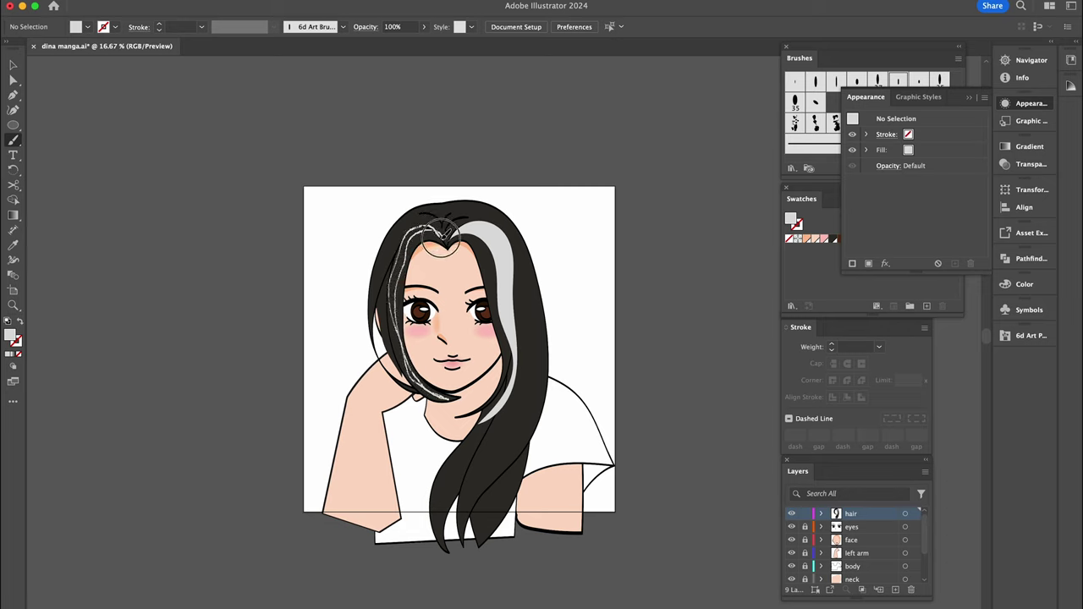
Paint white highlight strands up the left strand, along the right streak, and across the top of the hair.
{"action": "left_click_drag", "start_coordinate": [393, 324], "coordinate": [462, 241]}
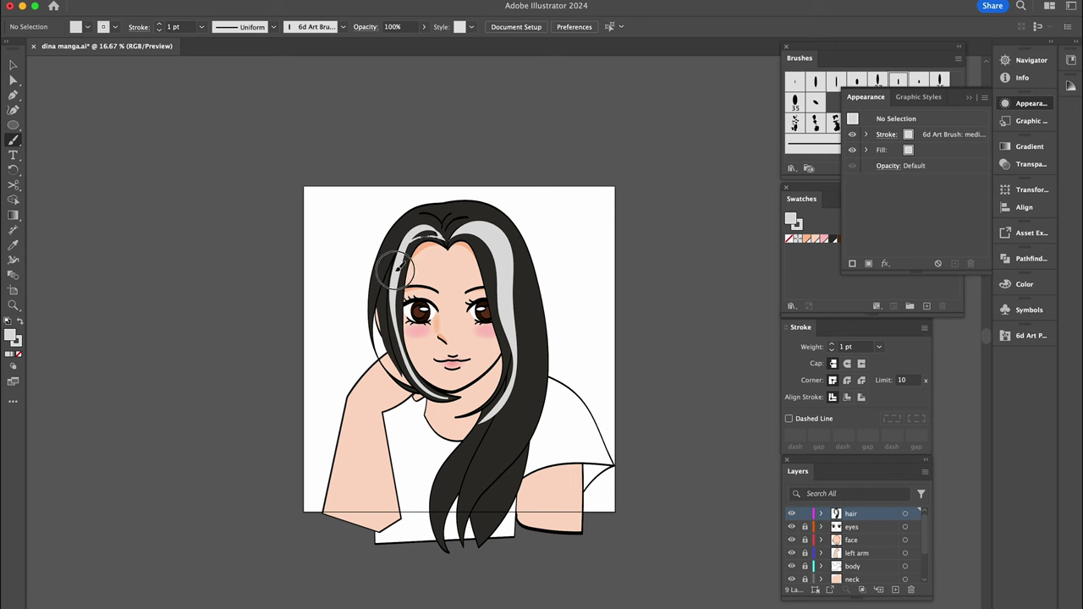
{"action": "key", "text": "ctrl+plus"}
{"action": "mouse_move", "coordinate": [476, 157]}
{"action": "left_mouse_down"}
{"action": "mouse_move", "coordinate": [525, 457]}
{"action": "mouse_move", "coordinate": [430, 594]}
{"action": "left_mouse_up"}
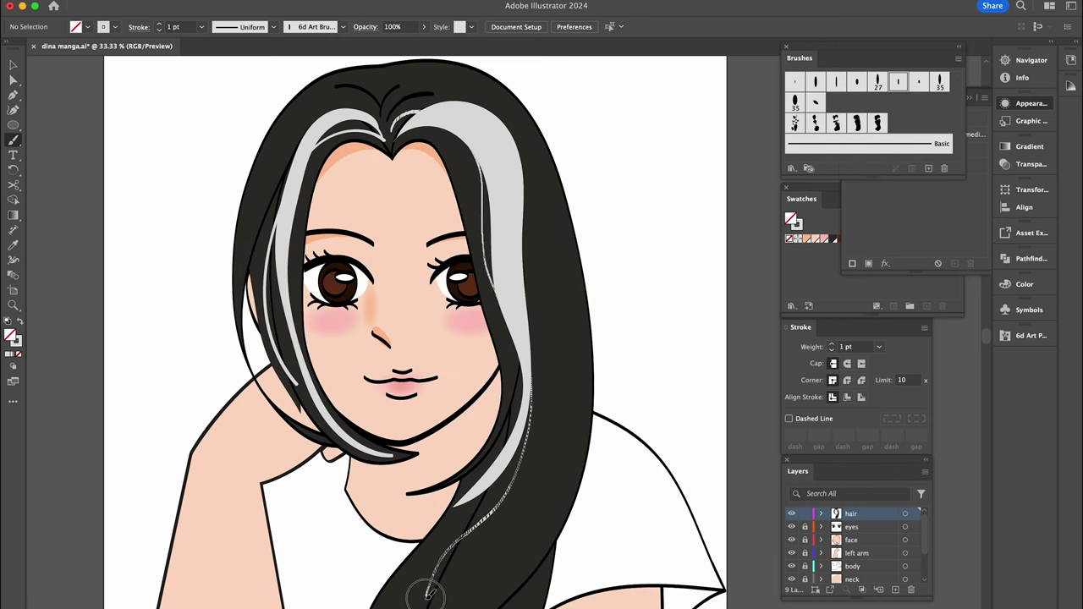
{"action": "scroll", "coordinate": [616, 375], "scroll_direction": "up", "scroll_amount": 3}
{"action": "scroll", "coordinate": [616, 375], "scroll_direction": "down", "scroll_amount": 1}
{"action": "key", "text": "ctrl+minus"}
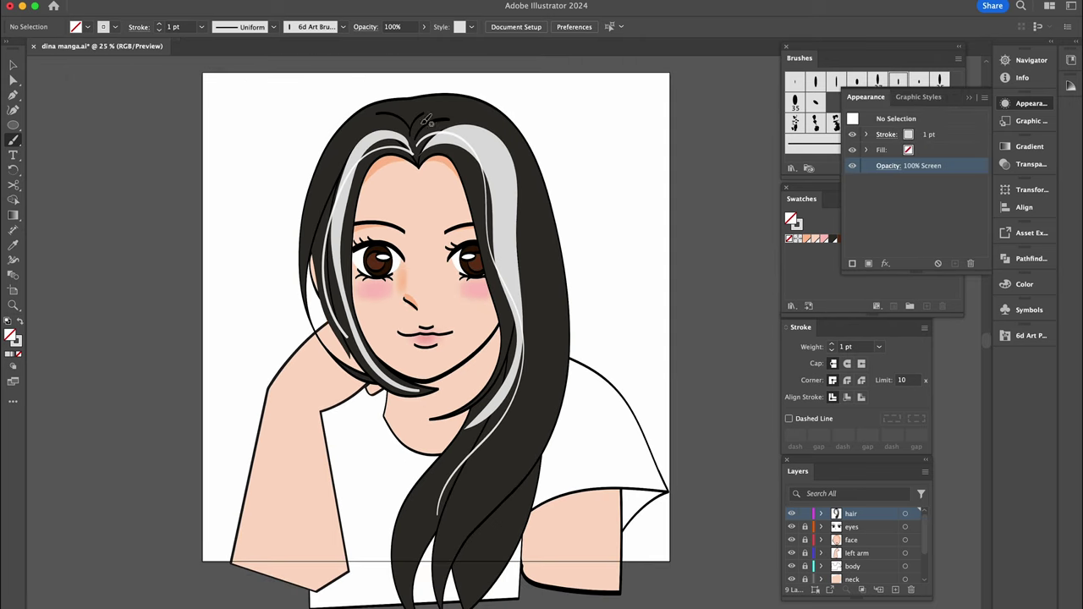
{"action": "mouse_move", "coordinate": [385, 127]}
{"action": "left_mouse_down"}
{"action": "mouse_move", "coordinate": [335, 132]}
{"action": "mouse_move", "coordinate": [385, 106]}
{"action": "mouse_move", "coordinate": [347, 144]}
{"action": "left_mouse_up"}
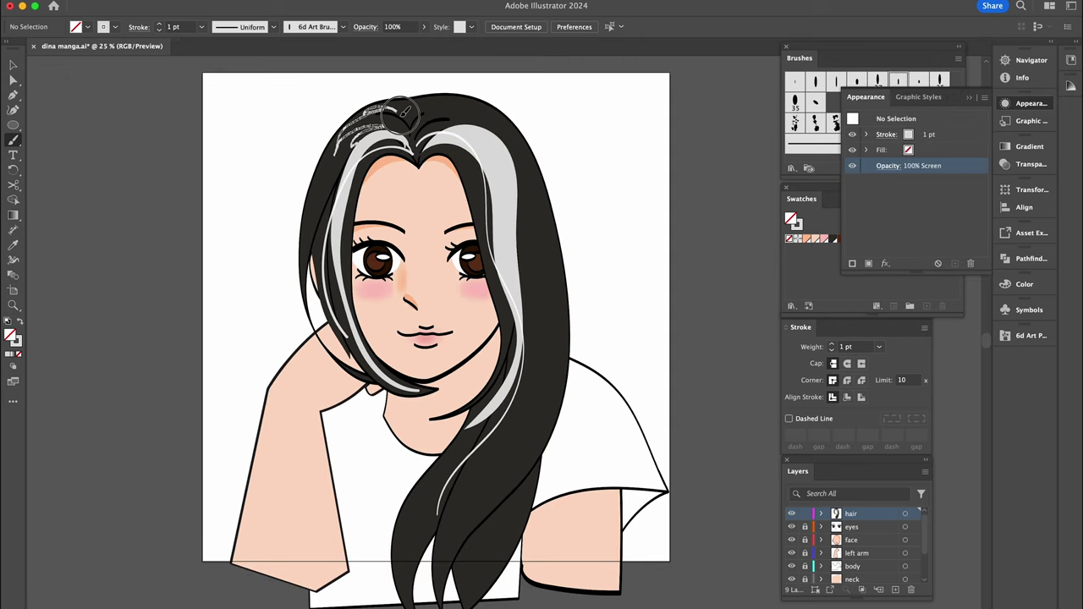
{"action": "mouse_move", "coordinate": [406, 105]}
{"action": "left_mouse_down"}
{"action": "mouse_move", "coordinate": [364, 139]}
{"action": "mouse_move", "coordinate": [414, 148]}
{"action": "left_mouse_up"}
Fade the top hair strands to 40% opacity and begin a highlight down the right strand.
{"action": "key", "text": "v"}
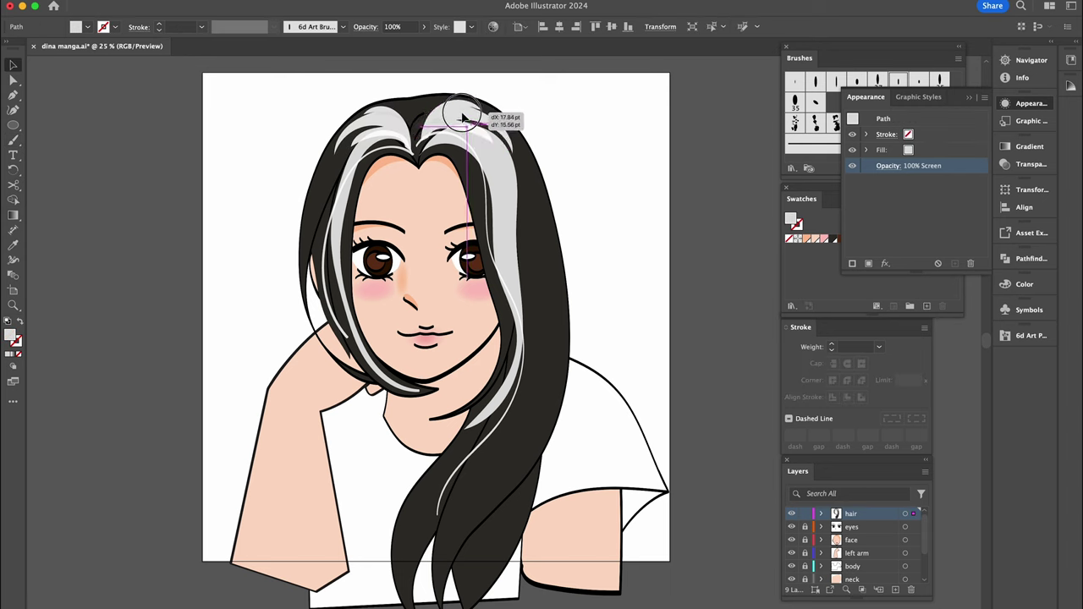
{"action": "left_click", "coordinate": [401, 121], "text": "shift"}
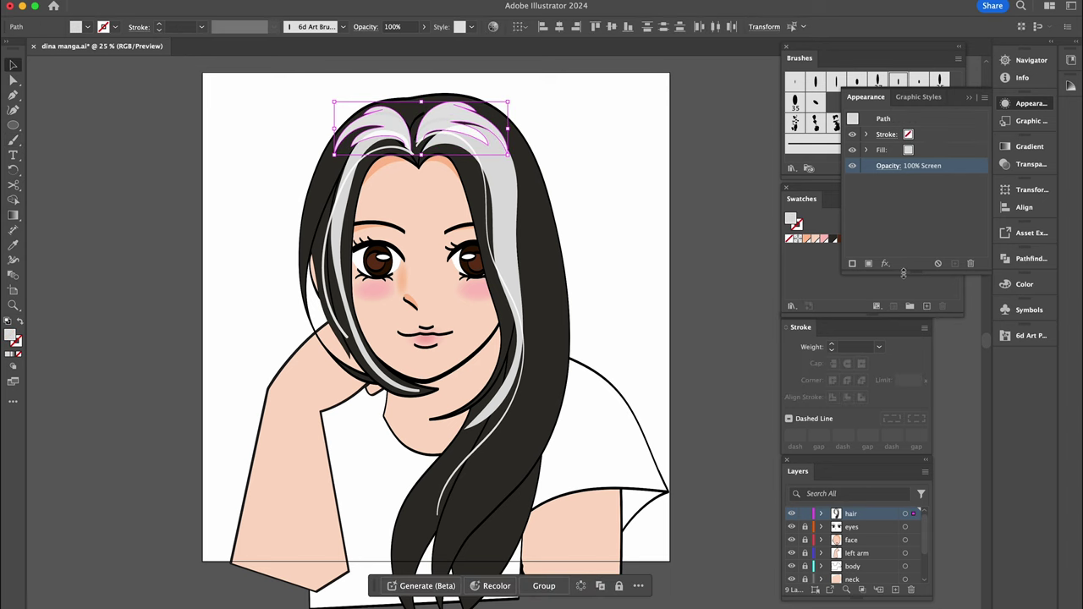
{"action": "left_click", "coordinate": [1028, 104]}
{"action": "left_click", "coordinate": [888, 166]}
{"action": "left_click", "coordinate": [888, 190]}
{"action": "left_click_drag", "start_coordinate": [887, 206], "coordinate": [859, 212]}
{"action": "key", "text": "ctrl+shift+a"}
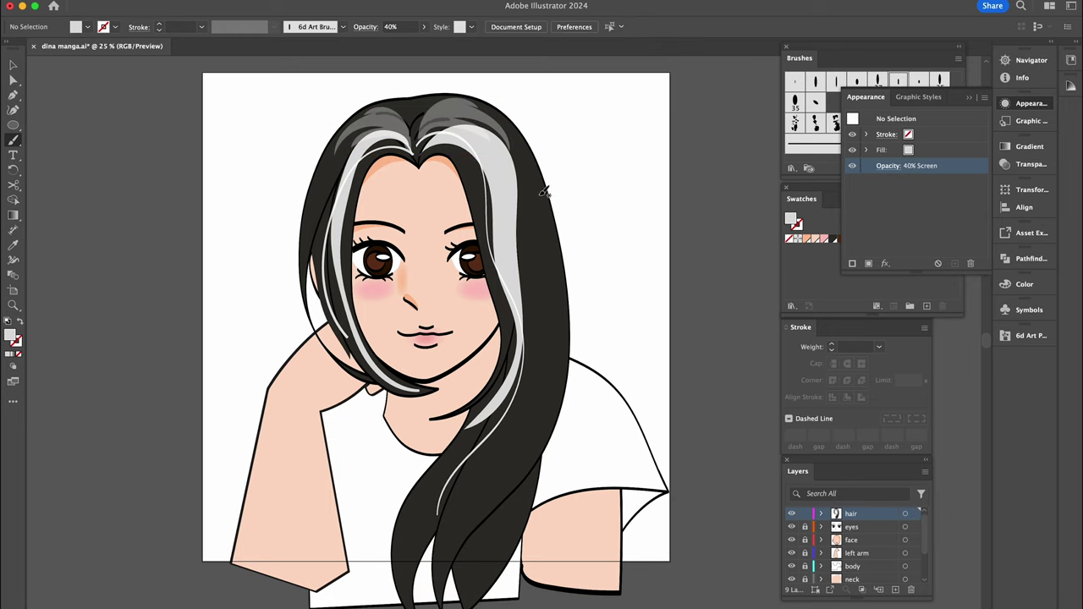
{"action": "left_click_drag", "start_coordinate": [548, 215], "coordinate": [526, 244]}
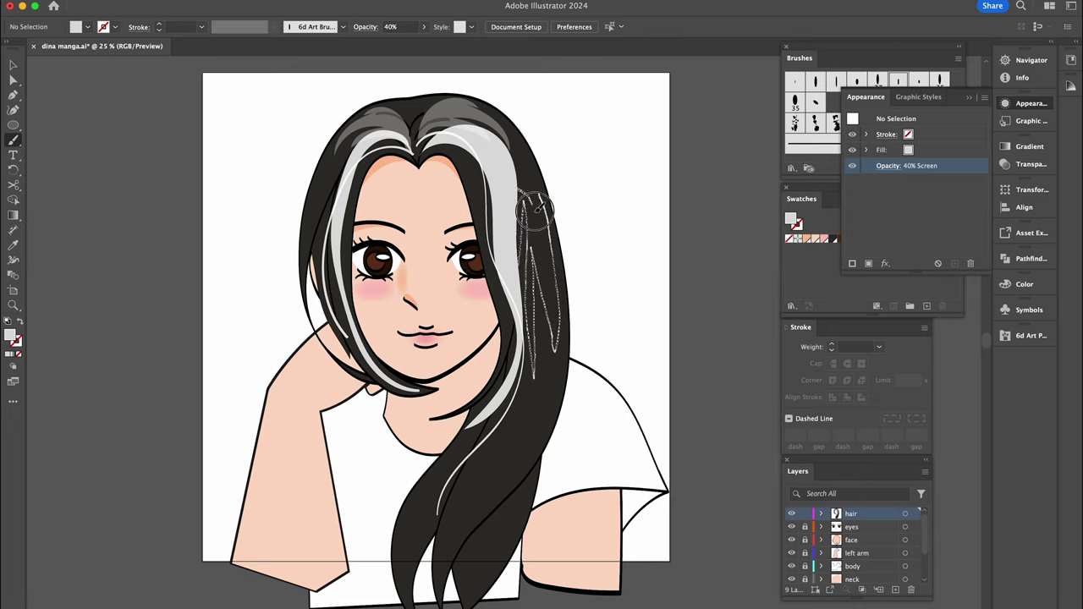
Finish the right strand highlight and paint highlights down the lower hair strand.
{"action": "left_click_drag", "start_coordinate": [528, 244], "coordinate": [550, 190]}
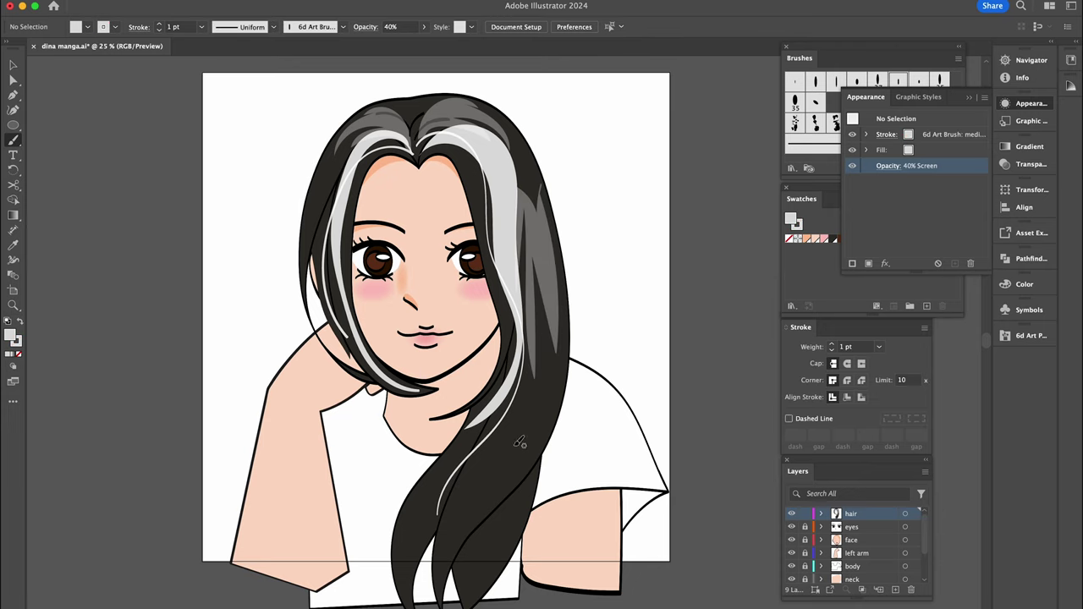
{"action": "left_click_drag", "start_coordinate": [511, 423], "coordinate": [466, 519]}
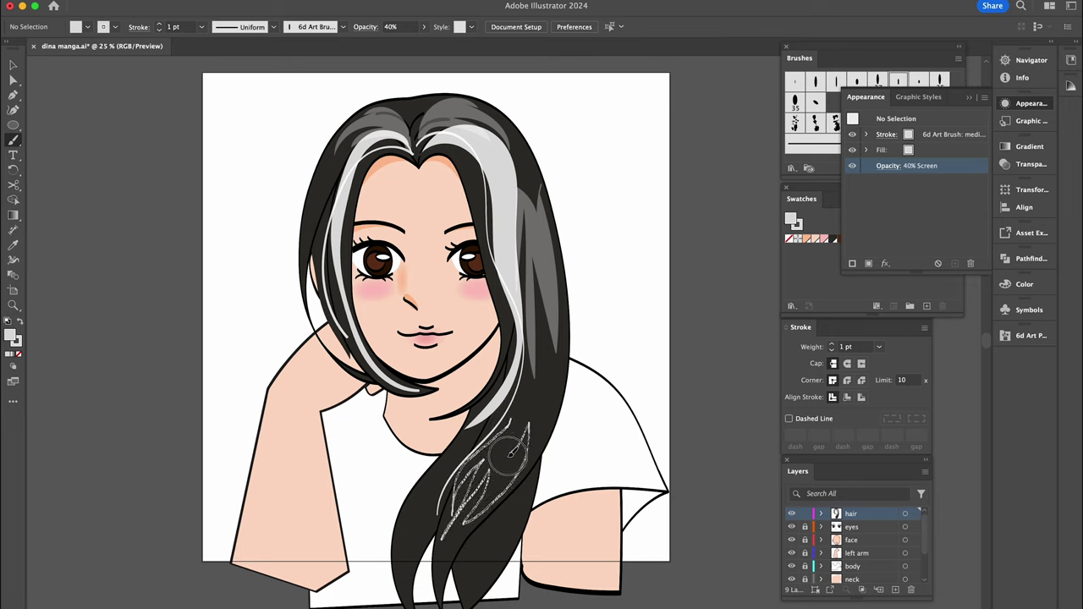
{"action": "left_click_drag", "start_coordinate": [466, 519], "coordinate": [525, 400]}
{"action": "mouse_move", "coordinate": [452, 472]}
{"action": "left_mouse_down"}
{"action": "mouse_move", "coordinate": [424, 514]}
{"action": "mouse_move", "coordinate": [461, 464]}
{"action": "left_mouse_up"}
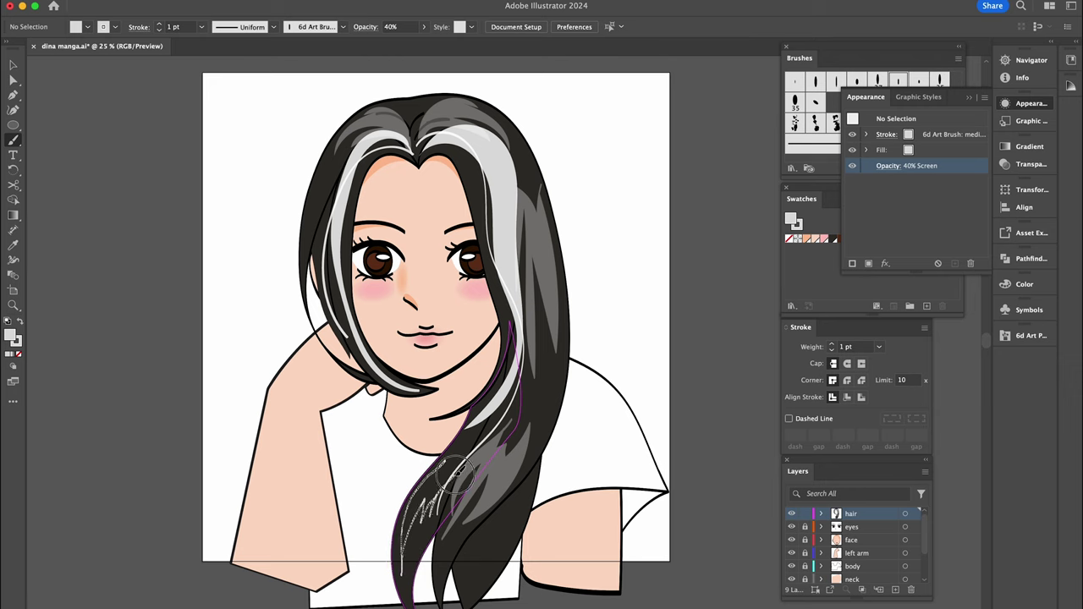
Set the new lower stroke to 15% opacity and the white hair streak to 60%.
{"action": "left_click", "coordinate": [888, 165]}
{"action": "left_click", "coordinate": [888, 189]}
{"action": "left_click_drag", "start_coordinate": [871, 206], "coordinate": [846, 206]}
{"action": "left_click", "coordinate": [581, 192], "text": "ctrl"}
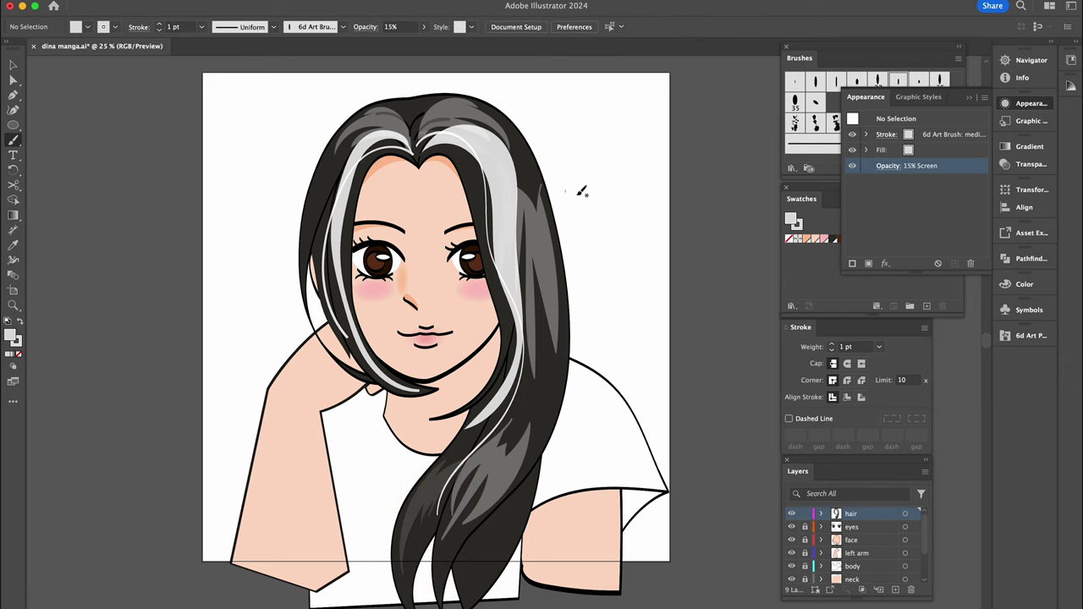
{"action": "left_click", "coordinate": [512, 201], "text": "ctrl"}
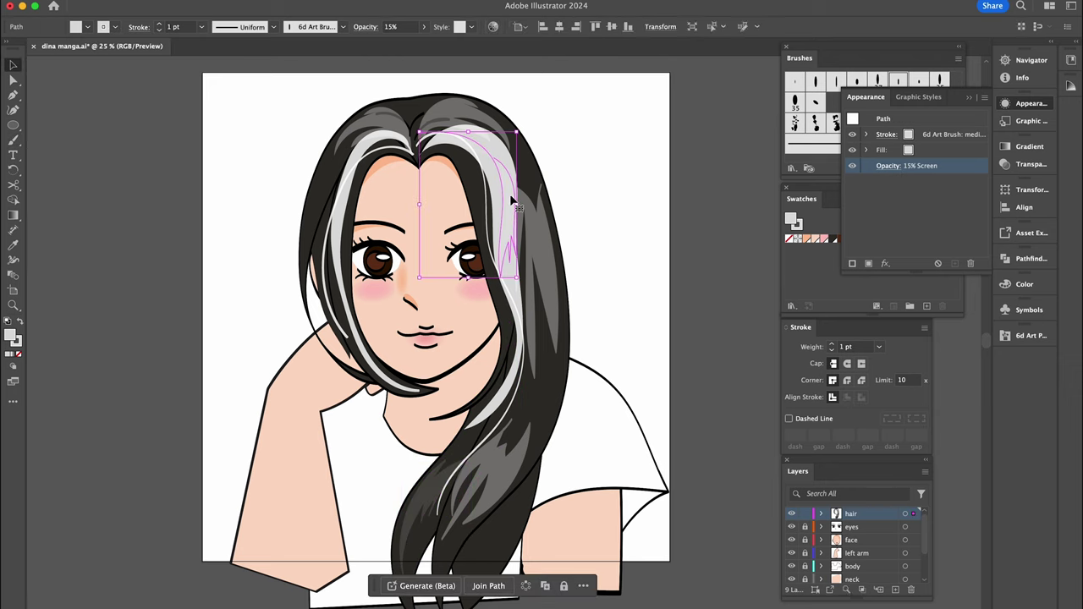
{"action": "left_click", "coordinate": [892, 166]}
{"action": "left_click", "coordinate": [888, 189]}
{"action": "left_click_drag", "start_coordinate": [846, 205], "coordinate": [869, 208]}
{"action": "left_click", "coordinate": [643, 159], "text": "ctrl"}
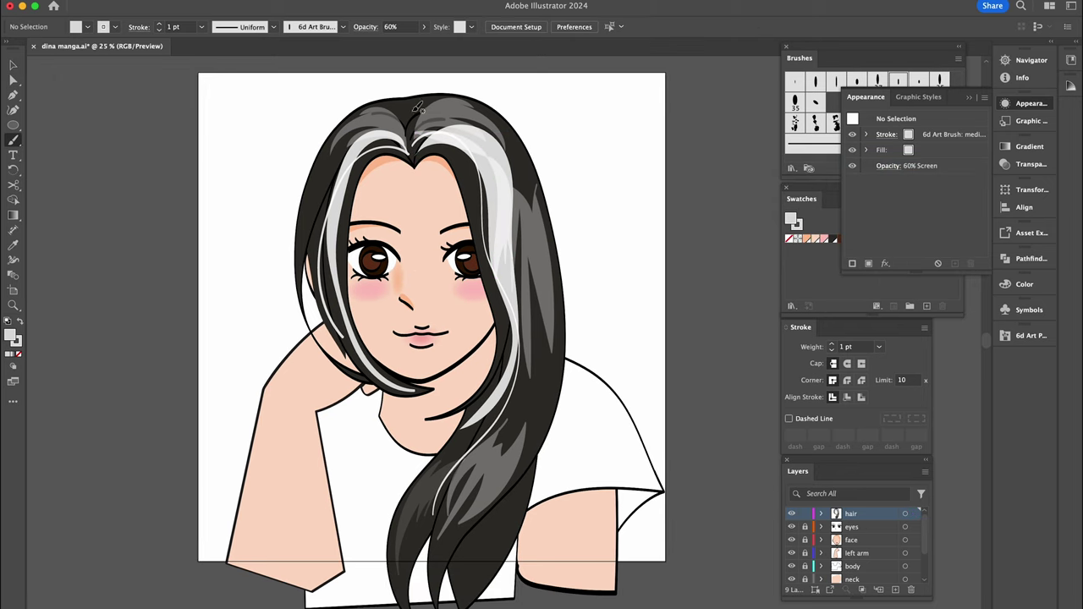
Paint white and grey highlight strands along the top and upper-left of the hair.
{"action": "mouse_move", "coordinate": [396, 107]}
{"action": "left_mouse_down"}
{"action": "mouse_move", "coordinate": [457, 103]}
{"action": "mouse_move", "coordinate": [410, 156]}
{"action": "left_mouse_up"}
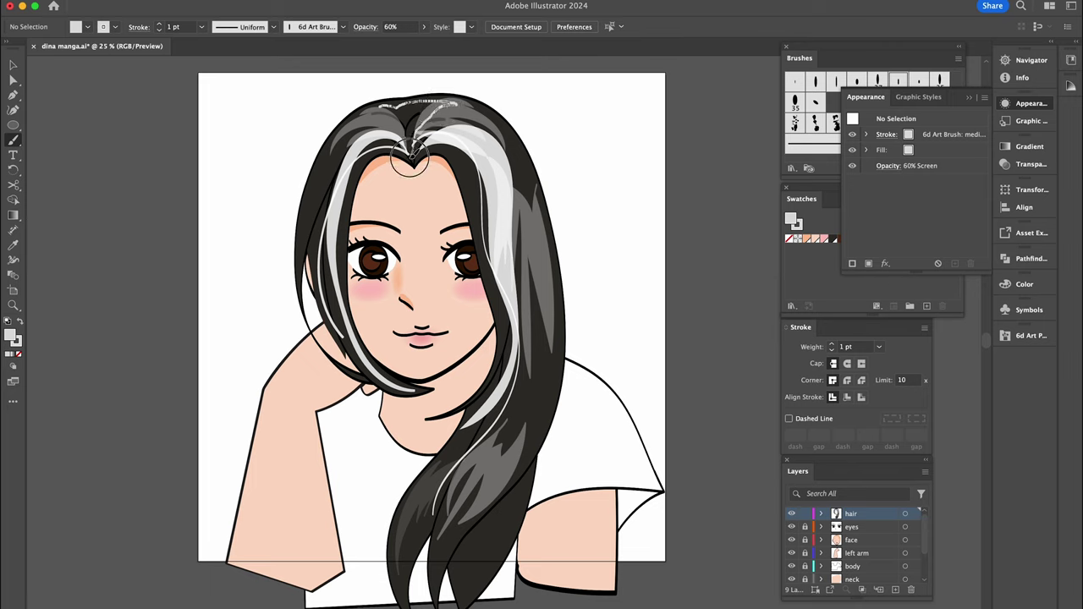
{"action": "left_click_drag", "start_coordinate": [372, 117], "coordinate": [404, 145]}
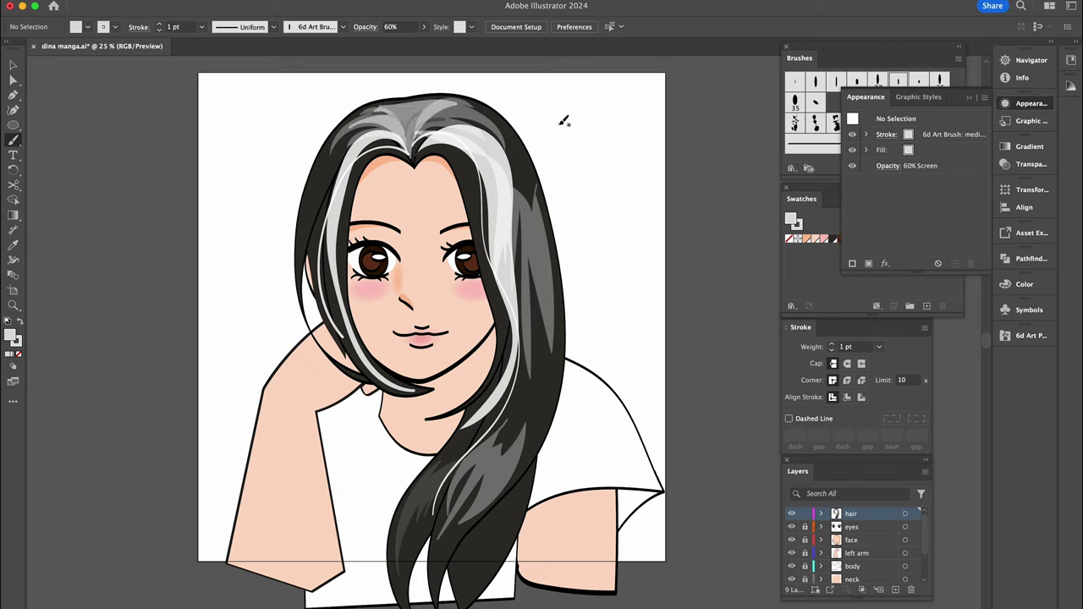
{"action": "left_click", "coordinate": [402, 112]}
{"action": "left_click", "coordinate": [880, 165]}
{"action": "key", "text": "ctrl+shift+a"}
{"action": "key", "text": "b"}
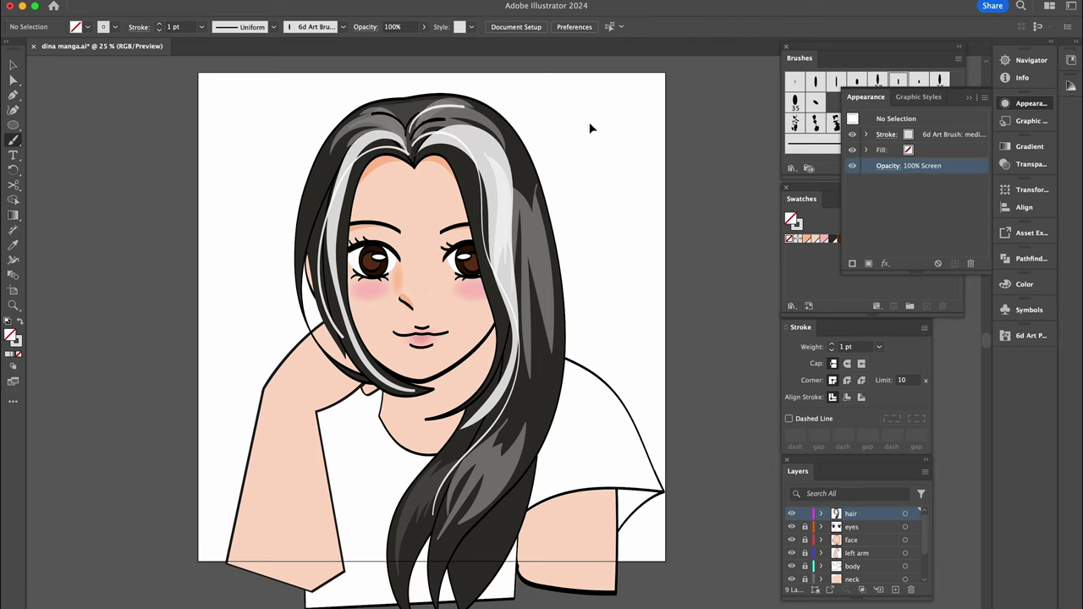
Rotate the top hair highlight about 8 degrees and move the right-side highlight down.
{"action": "left_click", "coordinate": [403, 112], "text": "ctrl"}
{"action": "key", "text": "r"}
{"action": "left_click_drag", "start_coordinate": [519, 92], "coordinate": [517, 107]}
{"action": "key", "text": "v"}
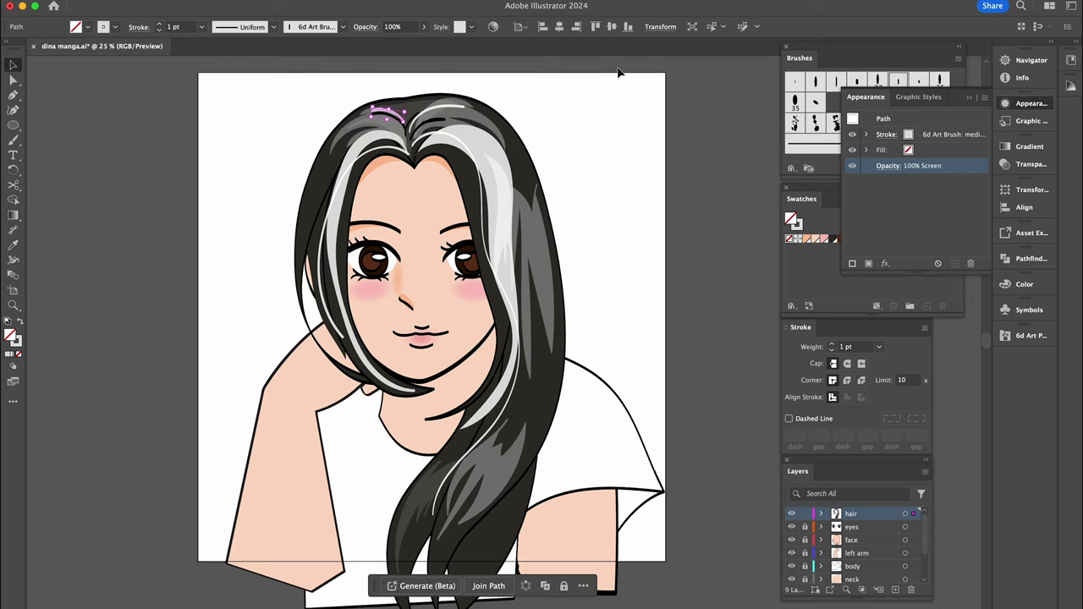
{"action": "left_click", "coordinate": [618, 73]}
{"action": "left_click_drag", "start_coordinate": [538, 240], "coordinate": [542, 254]}
Paint highlight strands down the right hair and edge, plus a thin white strand on the left edge.
{"action": "key", "text": "ctrl+shift+a"}
{"action": "key", "text": "b"}
{"action": "mouse_move", "coordinate": [563, 340]}
{"action": "left_mouse_down"}
{"action": "mouse_move", "coordinate": [524, 428]}
{"action": "mouse_move", "coordinate": [535, 414]}
{"action": "left_mouse_up"}
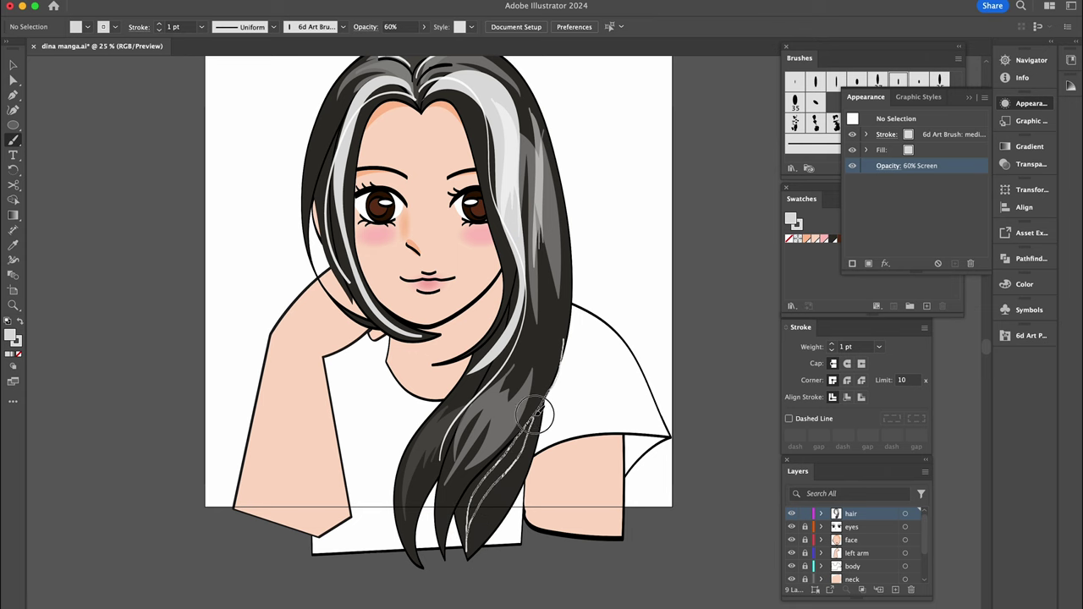
{"action": "mouse_move", "coordinate": [508, 123]}
{"action": "left_mouse_down"}
{"action": "mouse_move", "coordinate": [537, 164]}
{"action": "mouse_move", "coordinate": [558, 300]}
{"action": "mouse_move", "coordinate": [448, 597]}
{"action": "left_mouse_up"}
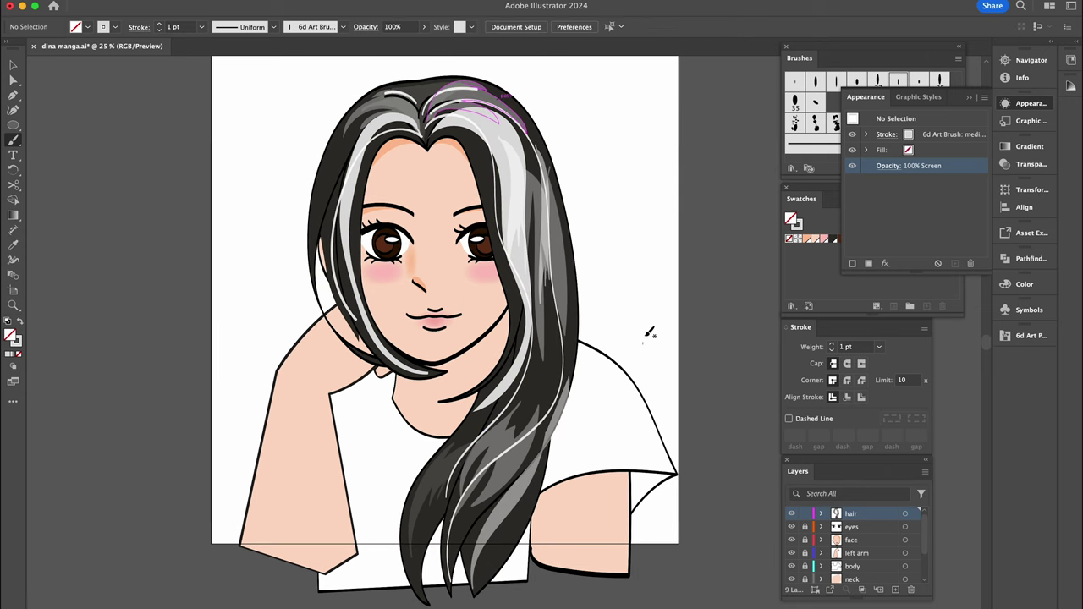
{"action": "mouse_move", "coordinate": [476, 581]}
{"action": "left_mouse_down"}
{"action": "mouse_move", "coordinate": [568, 256]}
{"action": "mouse_move", "coordinate": [554, 179]}
{"action": "left_mouse_up"}
{"action": "left_click_drag", "start_coordinate": [385, 100], "coordinate": [317, 254]}
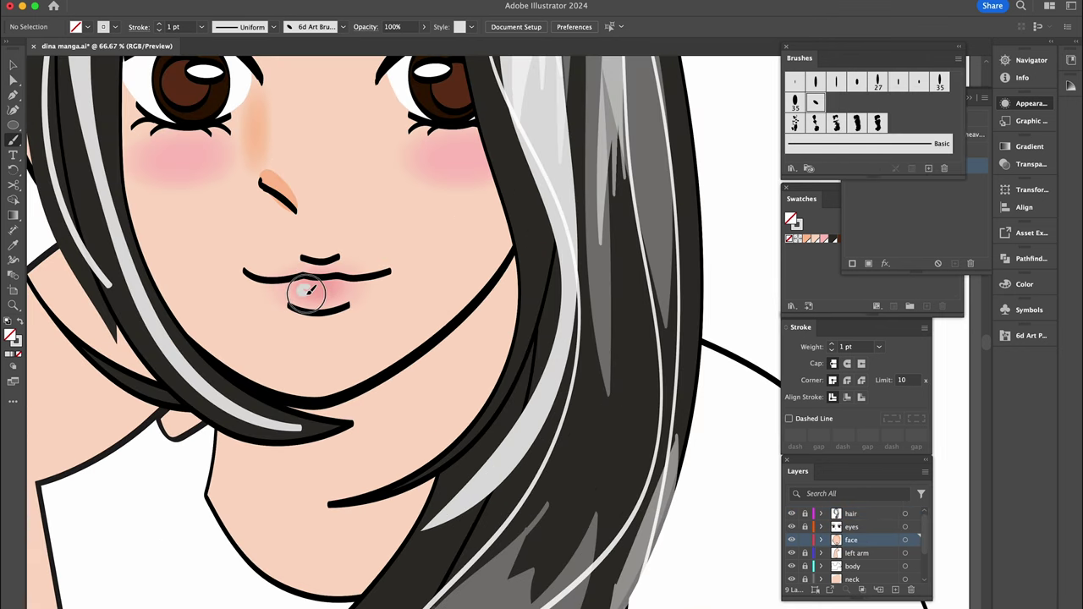
Duplicate the white lip highlight and reshape the copy into a wider oval.
{"action": "key", "text": "v"}
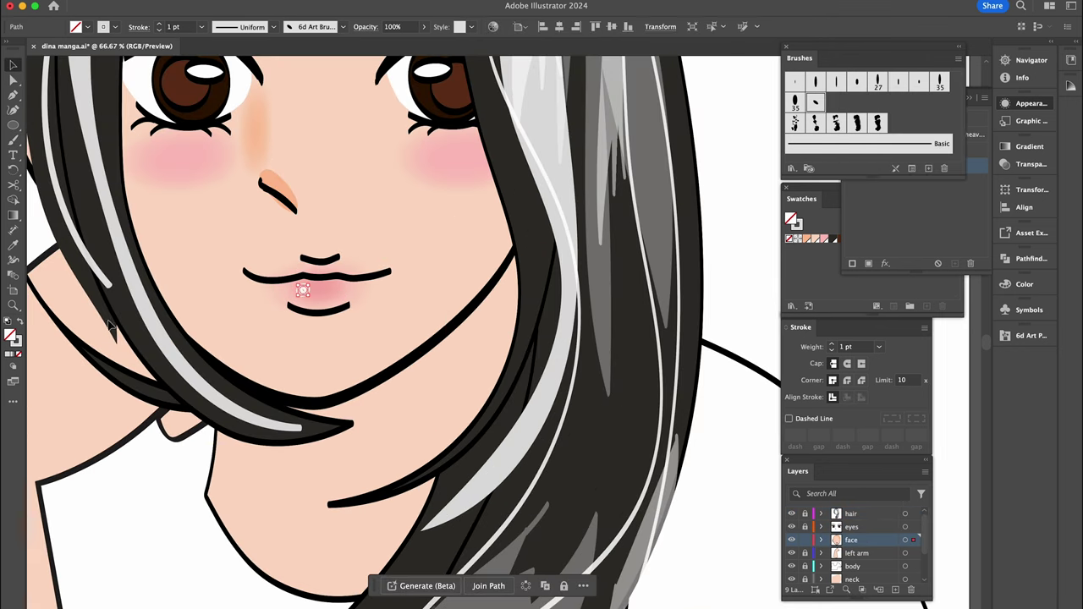
{"action": "left_click", "coordinate": [405, 296]}
{"action": "left_click", "coordinate": [302, 290]}
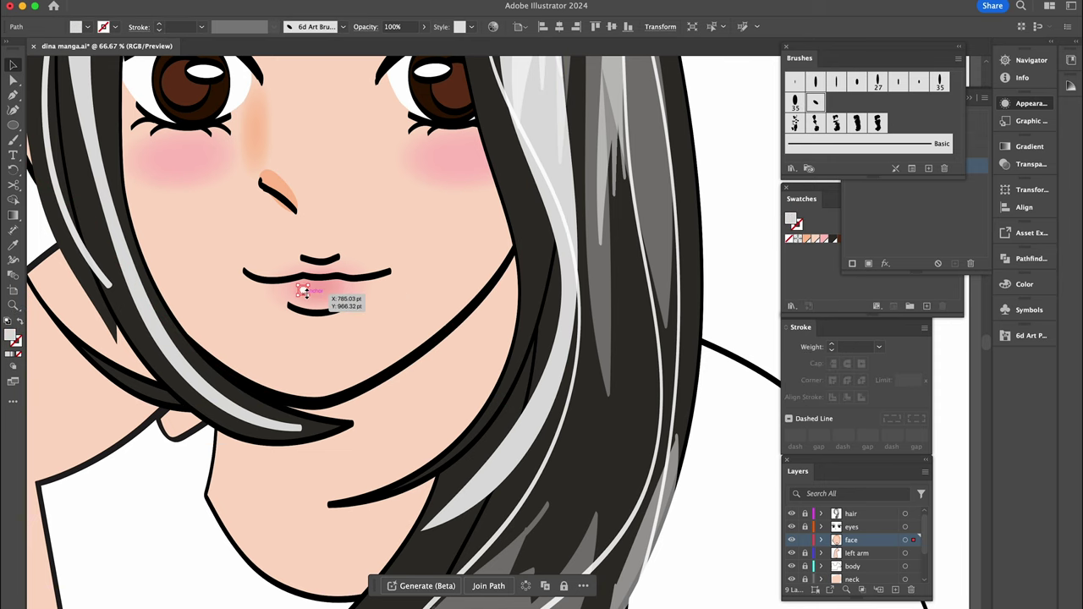
{"action": "left_click_drag", "start_coordinate": [302, 290], "coordinate": [314, 290]}
{"action": "key", "text": "ctrl+plus"}
{"action": "key", "text": "ctrl+plus"}
{"action": "key", "text": "ctrl+plus"}
{"action": "mouse_move", "coordinate": [502, 346]}
{"action": "left_mouse_down"}
{"action": "mouse_move", "coordinate": [534, 349]}
{"action": "mouse_move", "coordinate": [497, 332]}
{"action": "left_mouse_up"}
Apply a 5 pt Feather to both lip highlights and view the whole face.
{"action": "left_click", "coordinate": [436, 336], "text": "shift"}
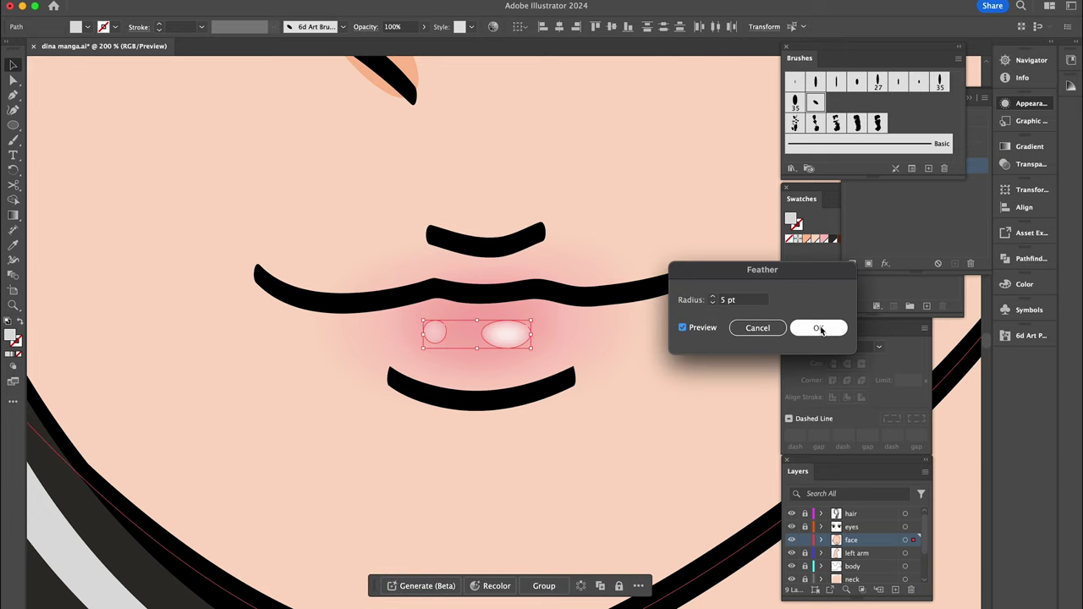
{"action": "left_click", "coordinate": [810, 322]}
{"action": "left_click", "coordinate": [623, 358]}
{"action": "left_click", "coordinate": [516, 338]}
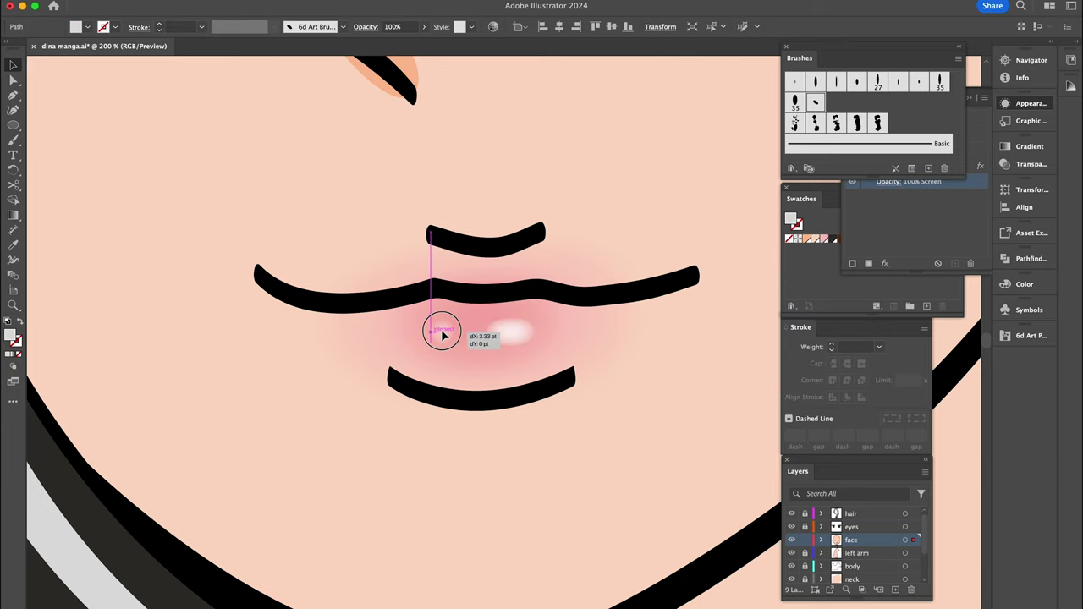
{"action": "key", "text": "ctrl+minus"}
{"action": "key", "text": "ctrl+minus"}
{"action": "key", "text": "ctrl+minus"}
{"action": "key", "text": "ctrl+minus"}
{"action": "left_click", "coordinate": [719, 305]}
{"action": "key", "text": "b"}
{"action": "key", "text": "ctrl+plus"}
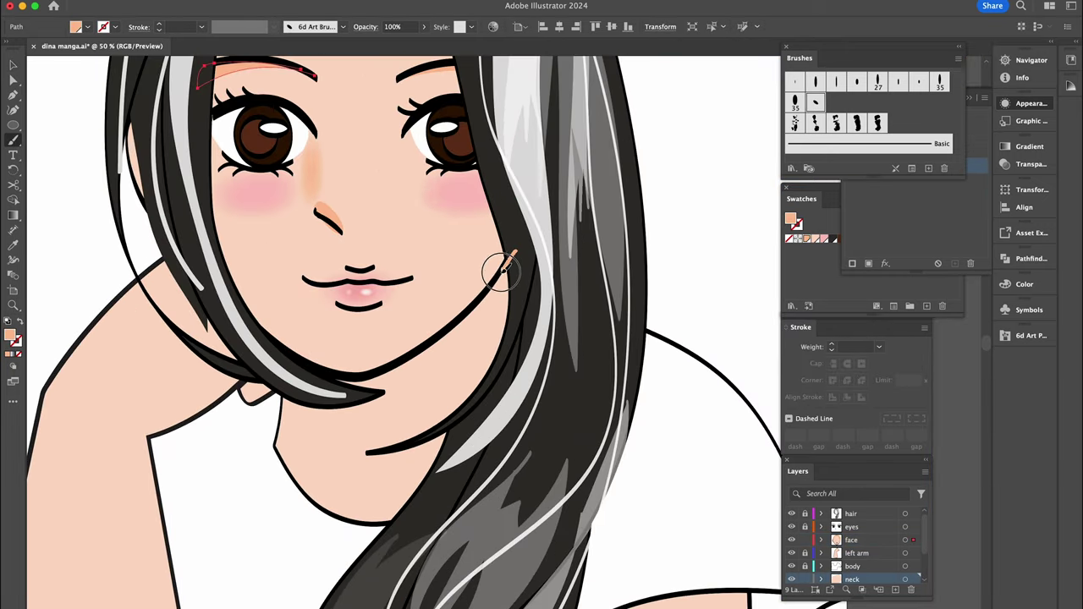
Paint a peach shadow under the chin, feather it 50 pt, and enlarge it.
{"action": "left_click_drag", "start_coordinate": [438, 335], "coordinate": [341, 371]}
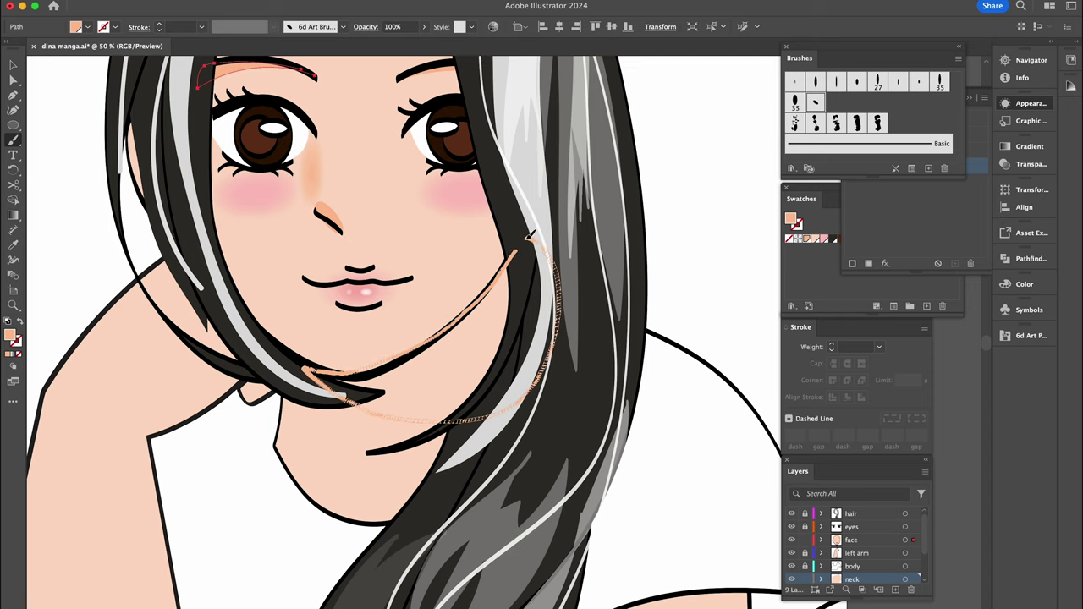
{"action": "left_click_drag", "start_coordinate": [309, 369], "coordinate": [527, 230]}
{"action": "left_click", "coordinate": [399, 387]}
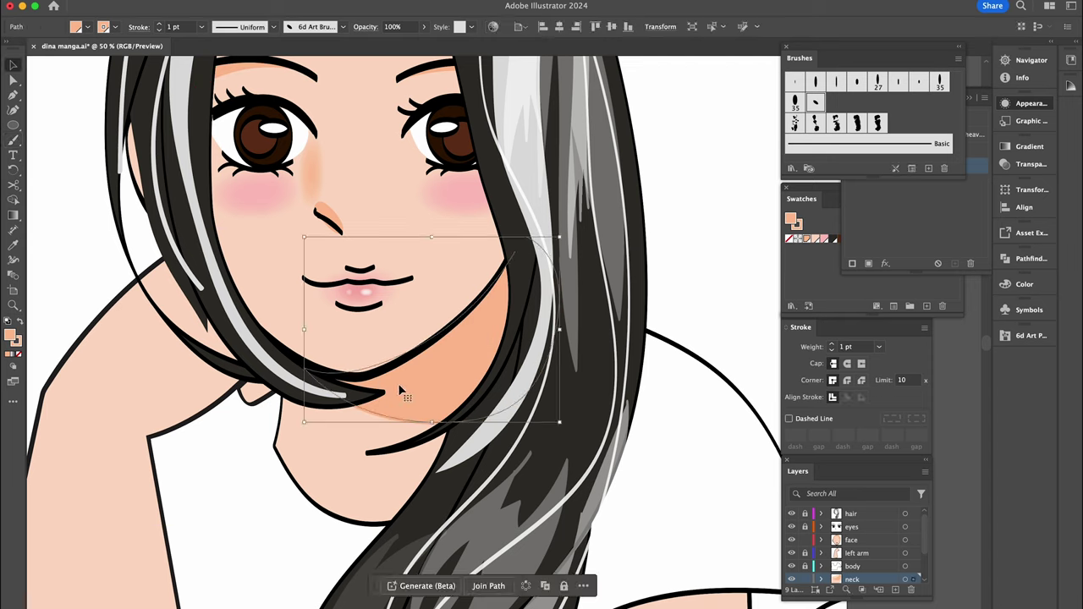
{"action": "key", "text": "ctrl+alt+shift+e"}
{"action": "type", "text": "50"}
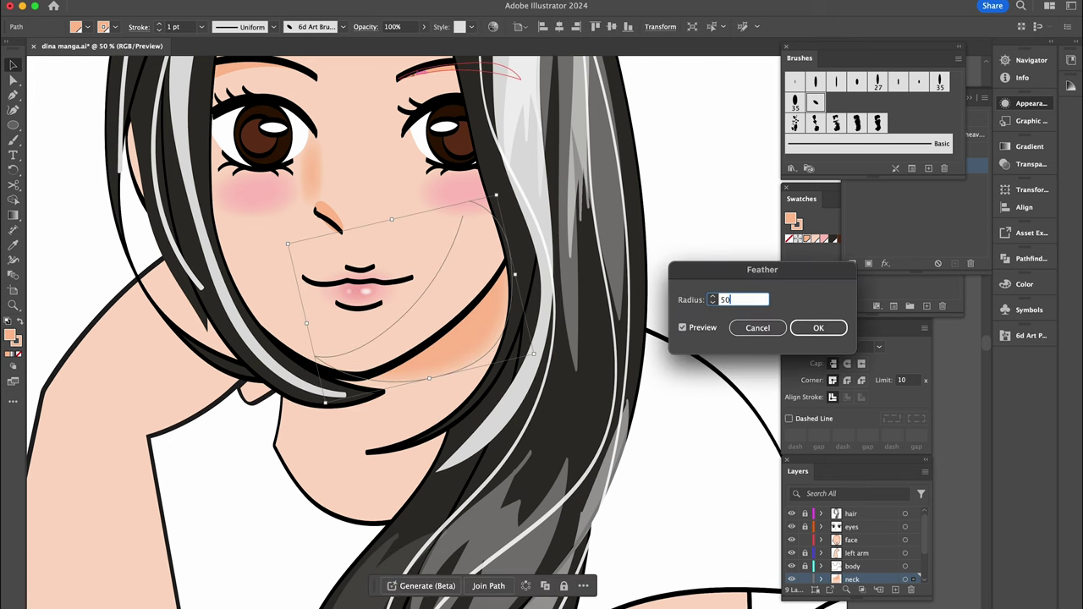
{"action": "key", "text": "Return"}
{"action": "mouse_move", "coordinate": [288, 403]}
{"action": "left_mouse_down"}
{"action": "mouse_move", "coordinate": [284, 440]}
{"action": "mouse_move", "coordinate": [285, 418]}
{"action": "left_mouse_up"}
{"action": "key", "text": "ctrl+shift+a"}
Apply a 20 pt feather and paint a darker orange shadow along the raised arm.
{"action": "key", "text": "b"}
{"action": "key", "text": "ctrl+0"}
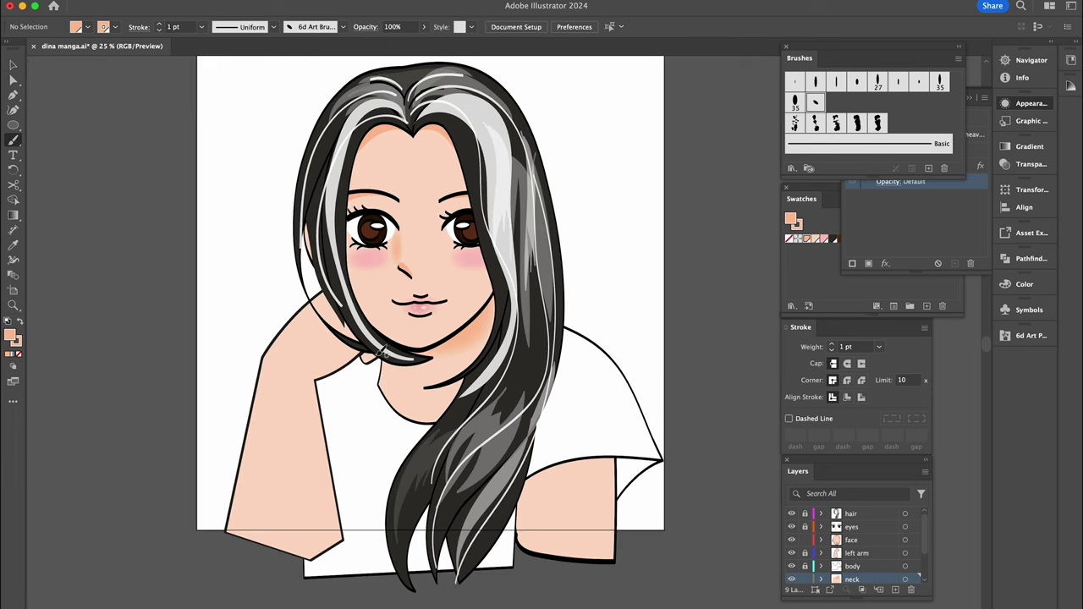
{"action": "key", "text": "v"}
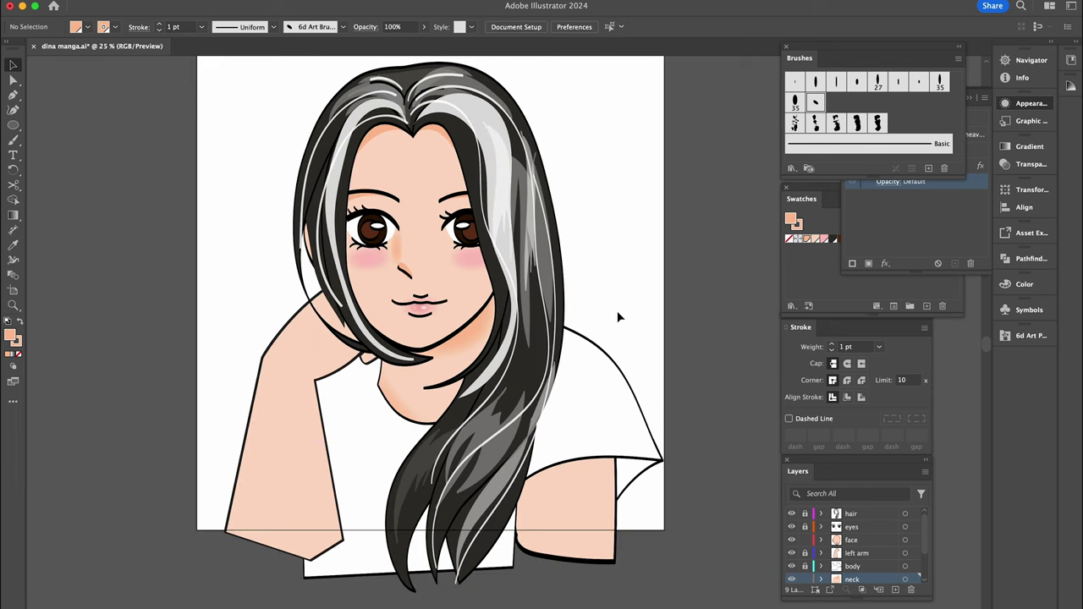
{"action": "type", "text": "20"}
{"action": "key", "text": "Tab"}
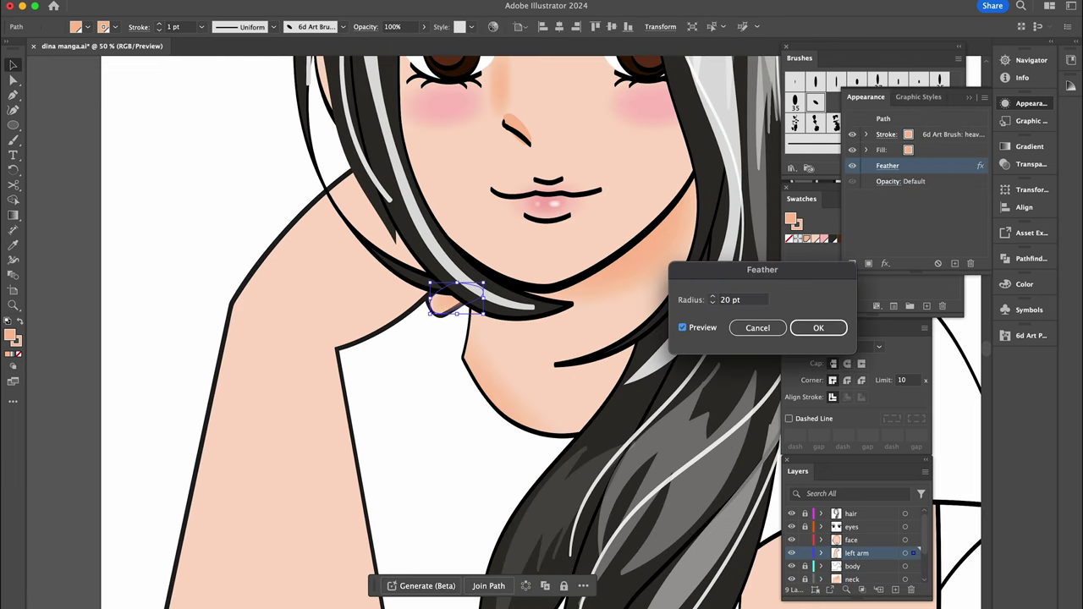
{"action": "left_click", "coordinate": [818, 328]}
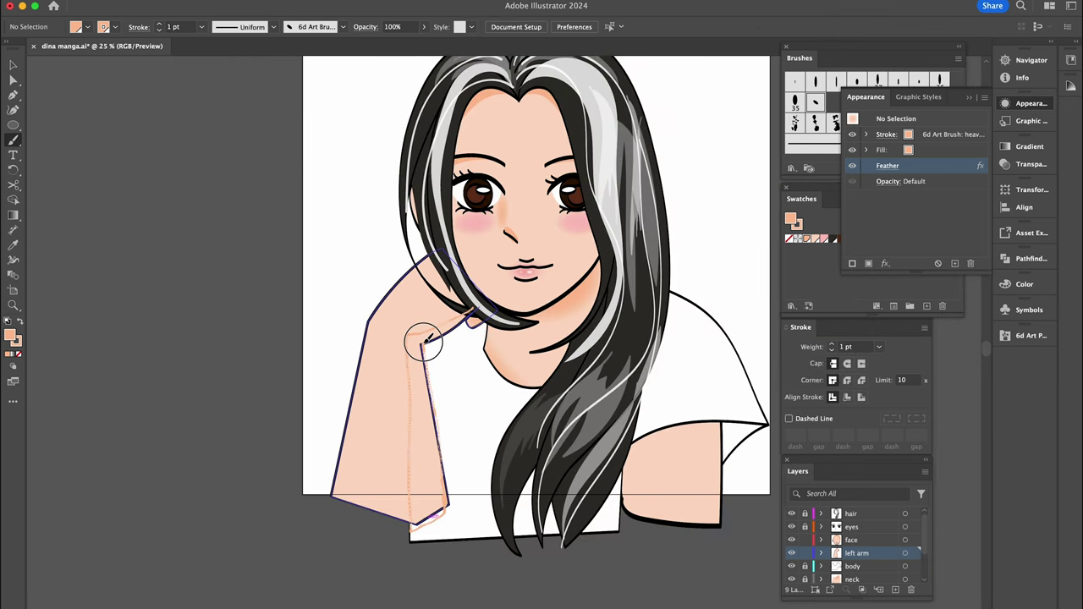
{"action": "left_click_drag", "start_coordinate": [487, 298], "coordinate": [487, 298]}
{"action": "key", "text": "super+minus"}
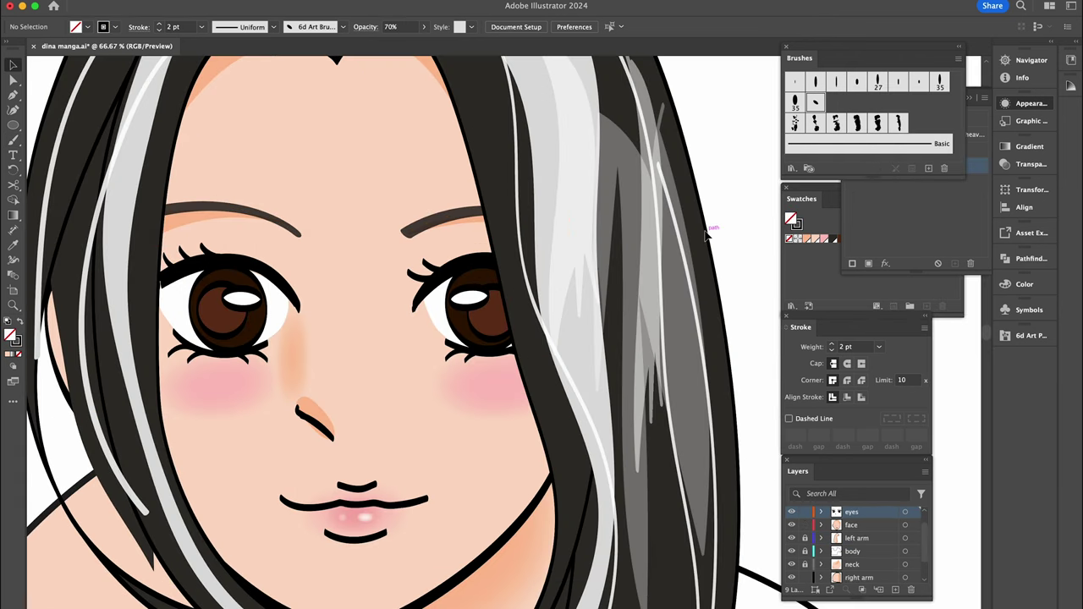
Draw the right eyebrow as a 2.5 pt stroke with round cap and bevel join.
{"action": "left_click_drag", "start_coordinate": [541, 228], "coordinate": [543, 230]}
{"action": "right_click", "coordinate": [476, 221]}
{"action": "left_click", "coordinate": [847, 380]}
{"action": "left_click", "coordinate": [862, 381]}
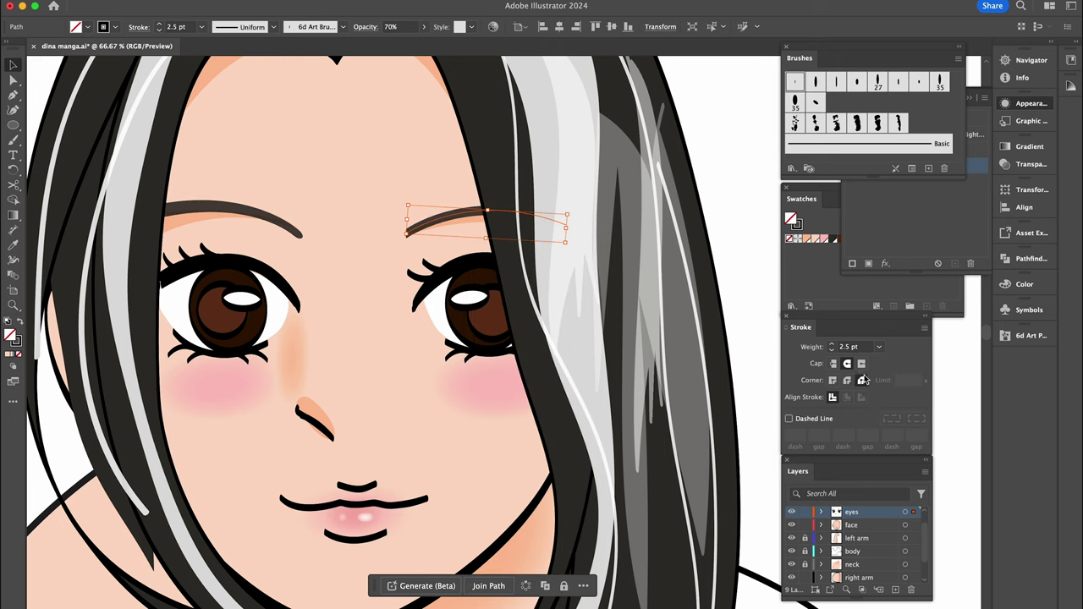
{"action": "left_click", "coordinate": [698, 150]}
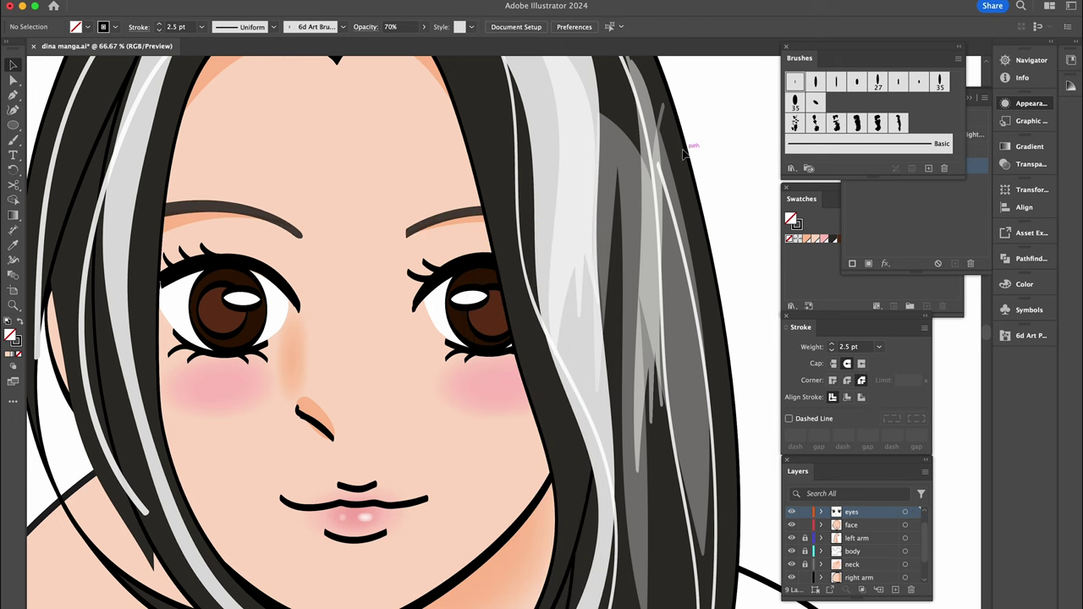
{"action": "key", "text": "ctrl+minus"}
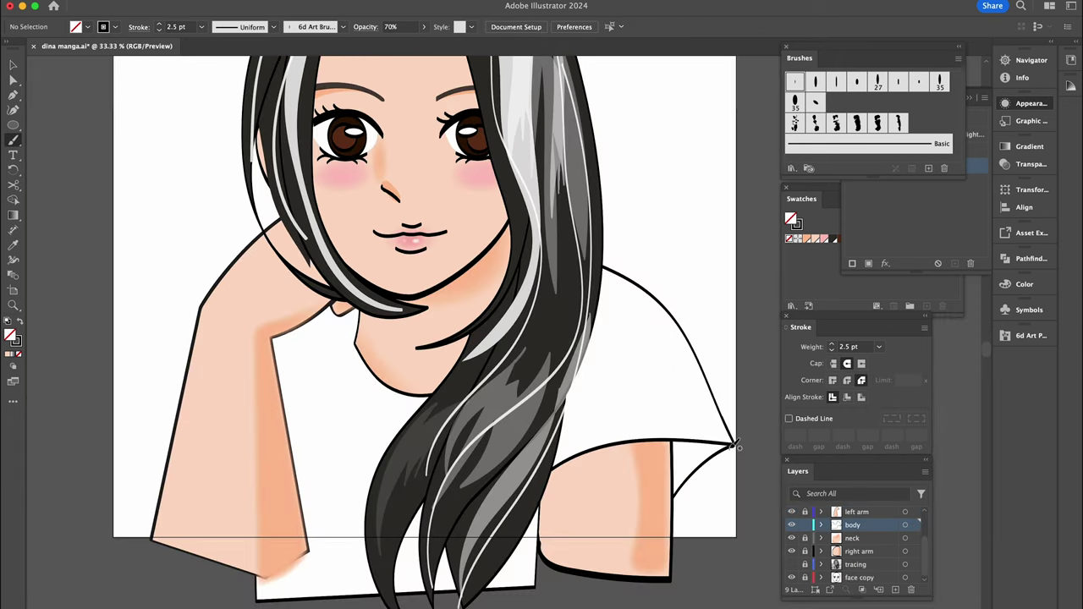
Copy the pink sleeve bead several times to extend the trim leftward.
{"action": "left_click", "coordinate": [719, 446], "text": "ctrl"}
{"action": "key", "text": "ctrl+plus"}
{"action": "key", "text": "ctrl+plus"}
{"action": "key", "text": "ctrl+plus"}
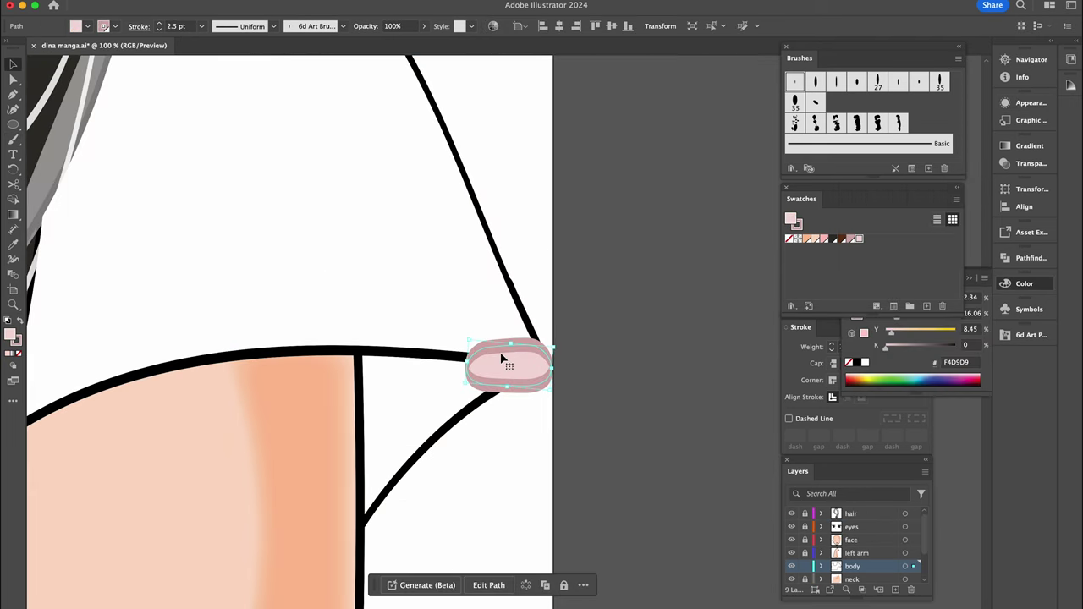
{"action": "mouse_move", "coordinate": [506, 354]}
{"action": "left_mouse_down"}
{"action": "mouse_move", "coordinate": [433, 347]}
{"action": "mouse_move", "coordinate": [491, 354]}
{"action": "left_mouse_up"}
{"action": "key", "text": "r"}
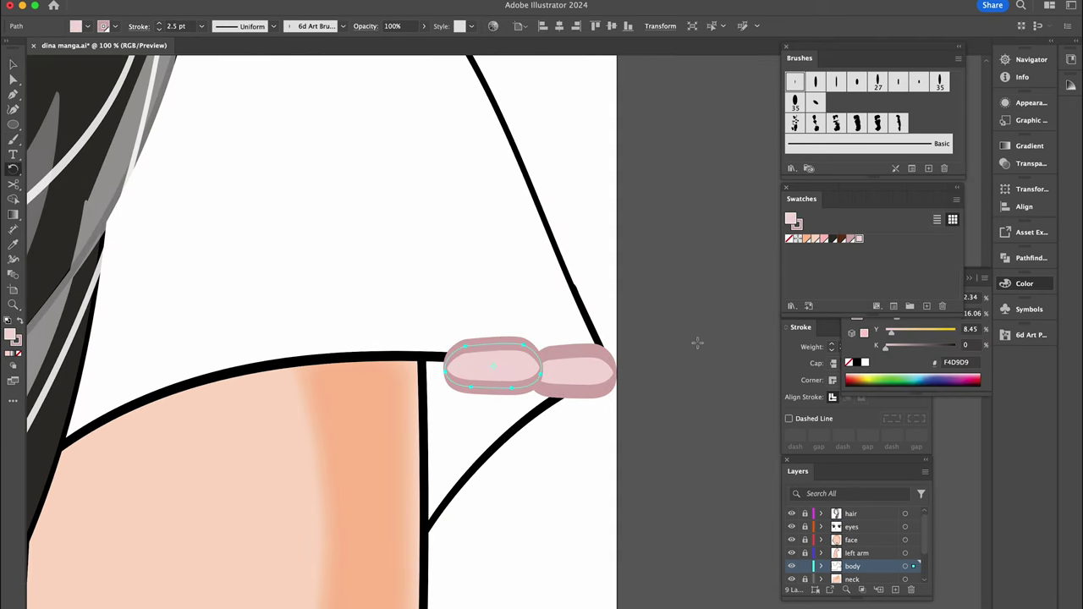
{"action": "key", "text": "v"}
{"action": "left_click_drag", "start_coordinate": [517, 354], "coordinate": [440, 345]}
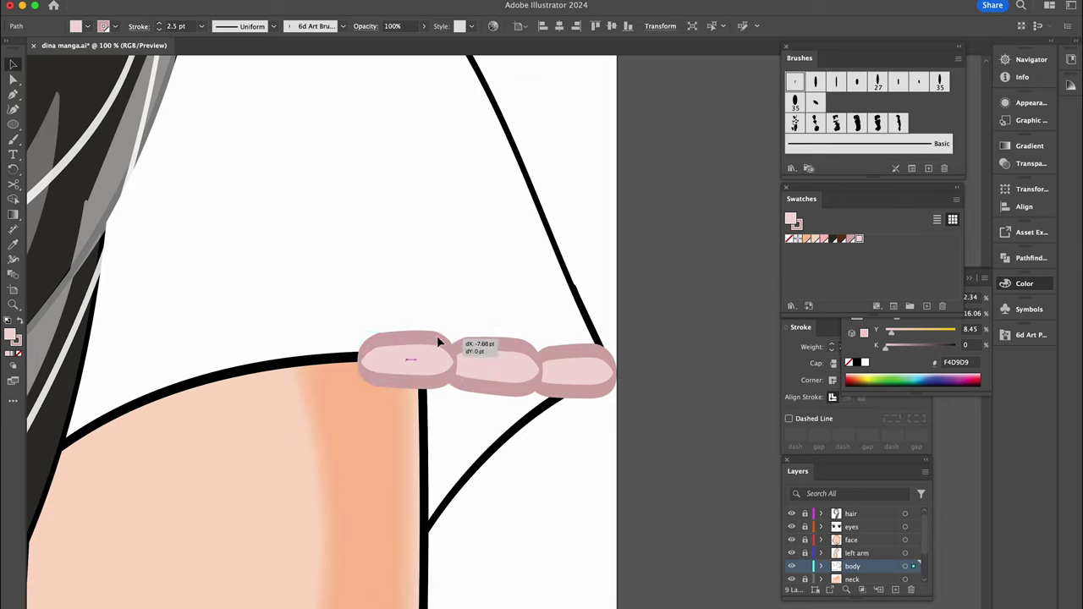
{"action": "left_click_drag", "start_coordinate": [436, 337], "coordinate": [273, 356]}
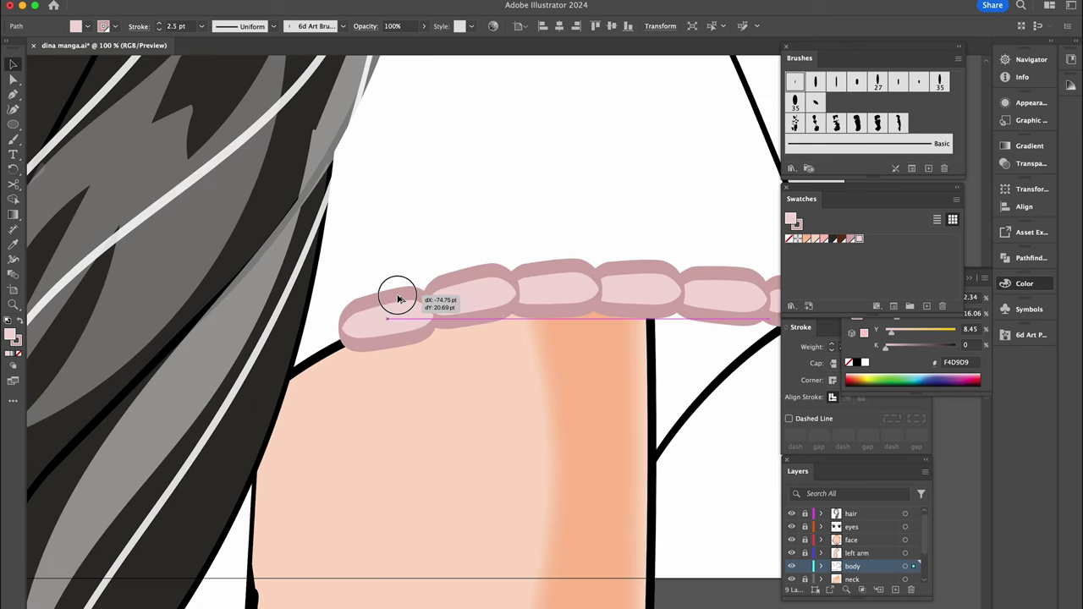
{"action": "left_click_drag", "start_coordinate": [419, 293], "coordinate": [370, 328]}
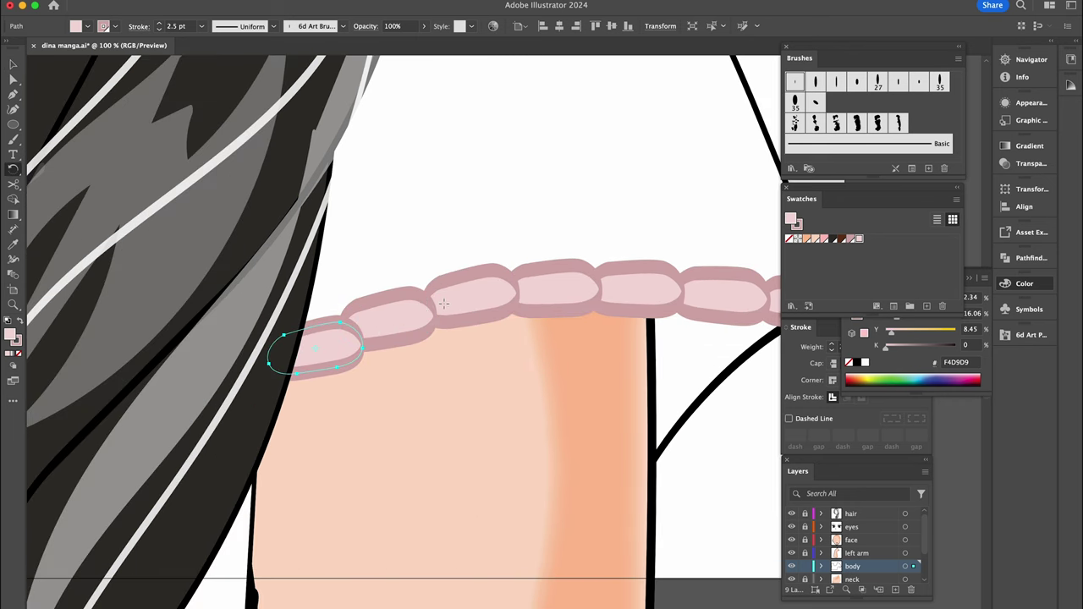
Add two more bead copies below the trim's right end and nudge one into place.
{"action": "key", "text": "super+minus"}
{"action": "left_click_drag", "start_coordinate": [471, 404], "coordinate": [433, 408]}
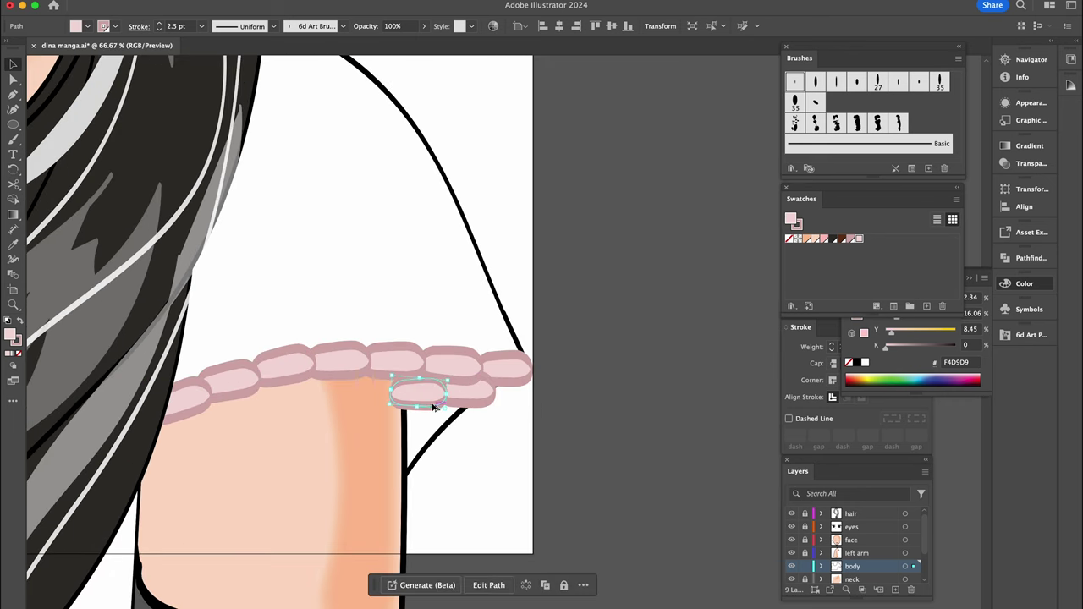
{"action": "mouse_move", "coordinate": [432, 408]}
{"action": "left_mouse_down"}
{"action": "mouse_move", "coordinate": [443, 430]}
{"action": "mouse_move", "coordinate": [420, 467]}
{"action": "mouse_move", "coordinate": [415, 451]}
{"action": "left_mouse_up"}
{"action": "key", "text": "super+plus"}
{"action": "key", "text": "super+plus"}
{"action": "key", "text": "super+plus"}
{"action": "key", "text": "super+plus"}
{"action": "key", "text": "a"}
{"action": "left_click_drag", "start_coordinate": [354, 370], "coordinate": [362, 226]}
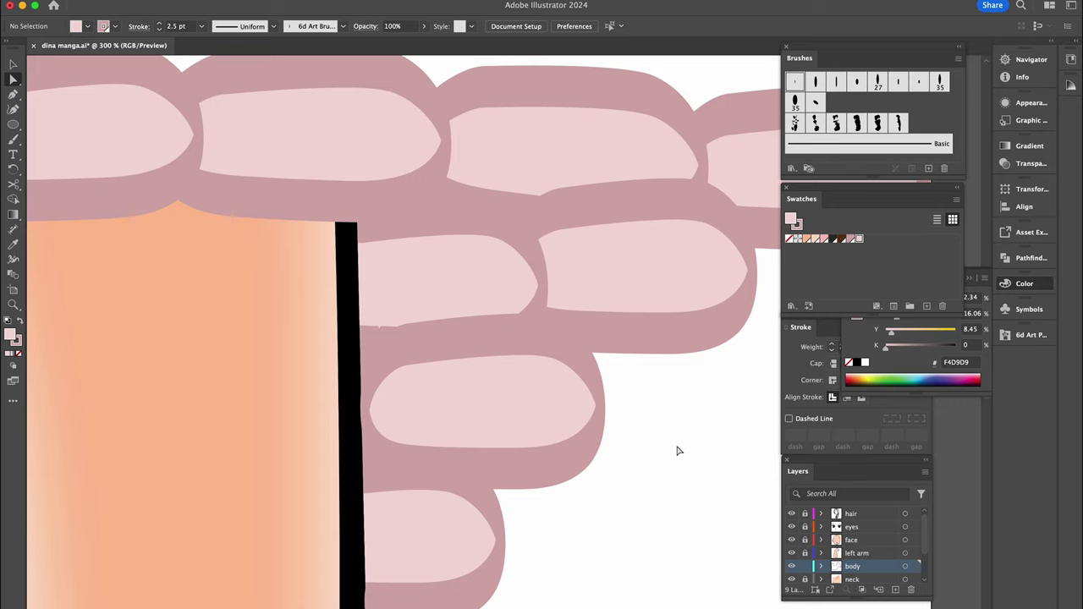
Start the necklace with a bead at the chin, tilted to the neckline, plus a copy up-left.
{"action": "key", "text": "super+1"}
{"action": "mouse_move", "coordinate": [525, 460]}
{"action": "left_mouse_down"}
{"action": "mouse_move", "coordinate": [520, 482]}
{"action": "mouse_move", "coordinate": [433, 461]}
{"action": "left_mouse_up"}
{"action": "key", "text": "r"}
{"action": "left_click_drag", "start_coordinate": [566, 430], "coordinate": [574, 478]}
{"action": "key", "text": "v"}
{"action": "left_click_drag", "start_coordinate": [422, 438], "coordinate": [355, 389], "text": "alt"}
{"action": "key", "text": "r"}
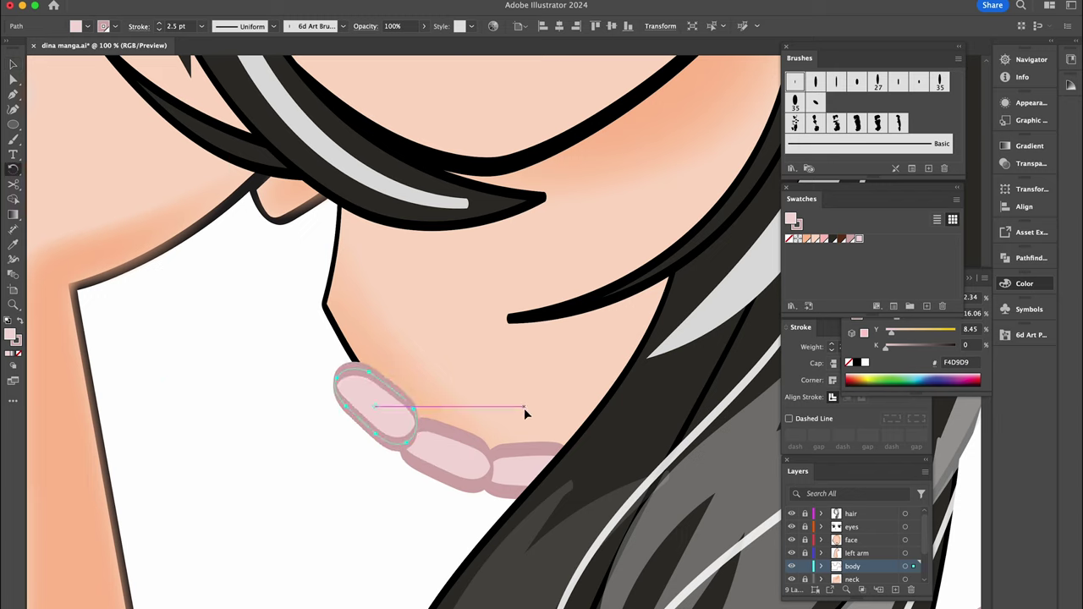
{"action": "key", "text": "v"}
Add two more rotated bead copies up toward the jaw and hair to finish the necklace.
{"action": "left_click_drag", "start_coordinate": [376, 396], "coordinate": [326, 314], "text": "alt"}
{"action": "key", "text": "r"}
{"action": "left_click_drag", "start_coordinate": [435, 302], "coordinate": [443, 352]}
{"action": "key", "text": "v"}
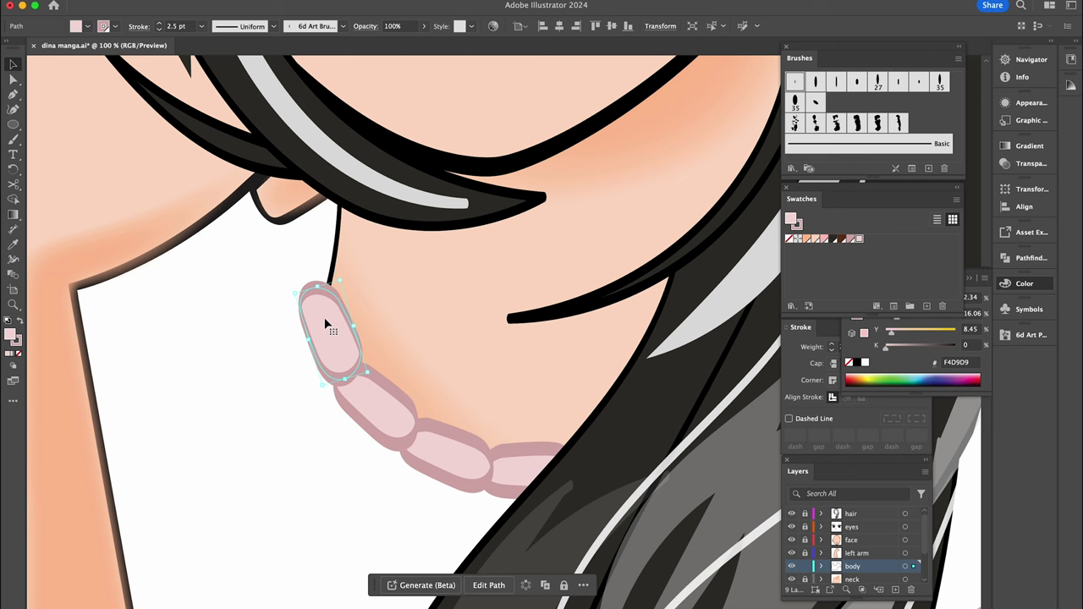
{"action": "left_click_drag", "start_coordinate": [325, 323], "coordinate": [315, 224], "text": "alt"}
{"action": "key", "text": "r"}
{"action": "left_click_drag", "start_coordinate": [423, 206], "coordinate": [425, 261]}
{"action": "key", "text": "v"}
{"action": "key", "text": "ctrl+0"}
{"action": "left_click", "coordinate": [667, 357]}
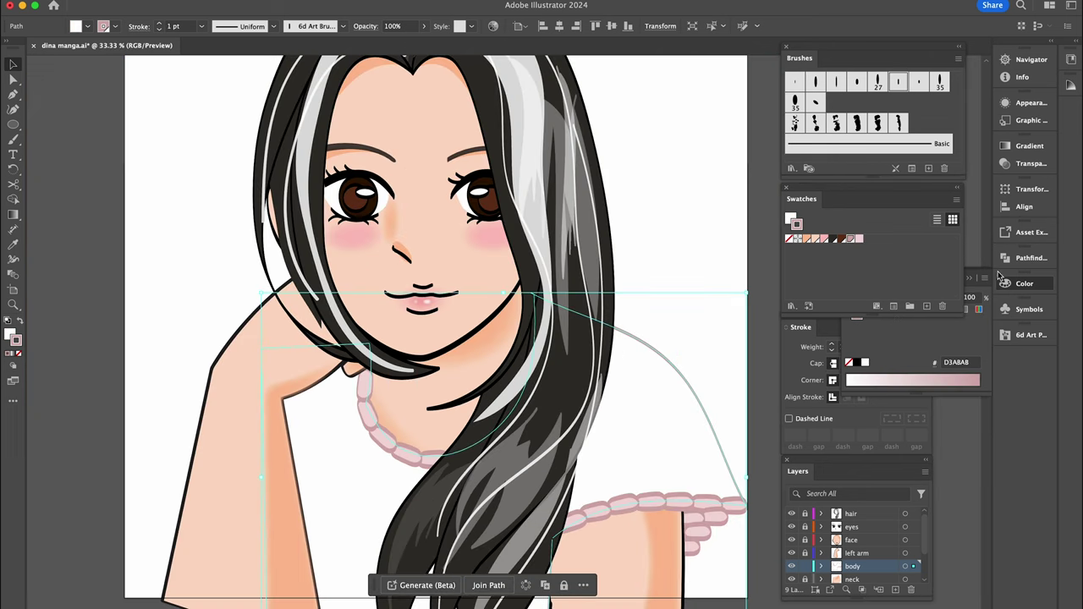
Thicken the white shirt's outline to a 2 pt stroke.
{"action": "left_click", "coordinate": [831, 343]}
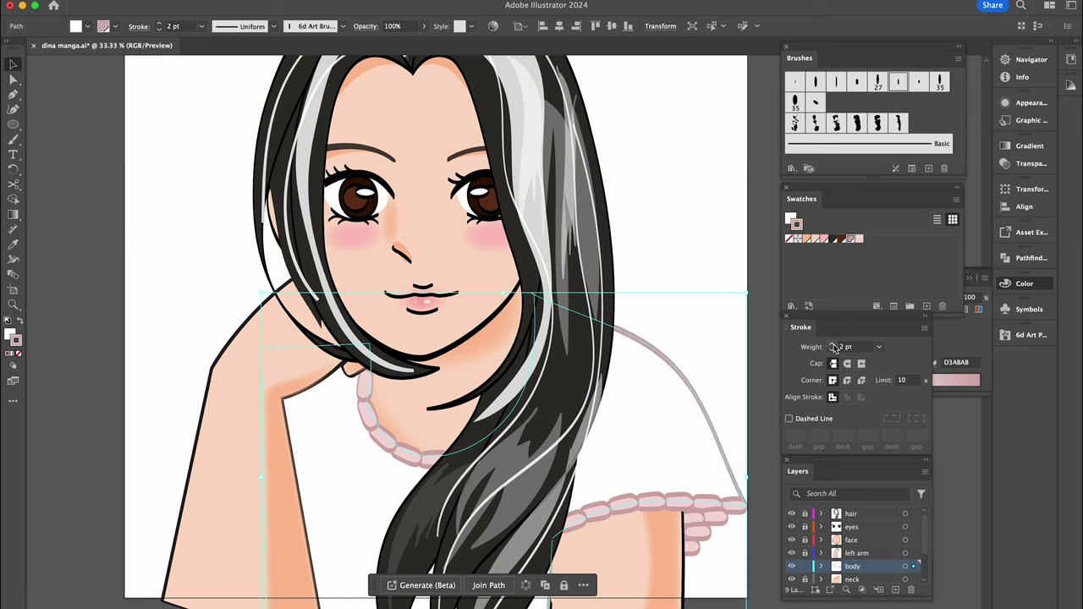
{"action": "left_click", "coordinate": [687, 242]}
{"action": "scroll", "coordinate": [687, 242], "scroll_direction": "down", "scroll_amount": 2}
{"action": "scroll", "coordinate": [688, 245], "scroll_direction": "up", "scroll_amount": 2}
{"action": "scroll", "coordinate": [688, 246], "scroll_direction": "right", "scroll_amount": 1}
Paint four pink fold lines running up the shirt from the hem.
{"action": "key", "text": "b"}
{"action": "left_click_drag", "start_coordinate": [584, 322], "coordinate": [657, 437]}
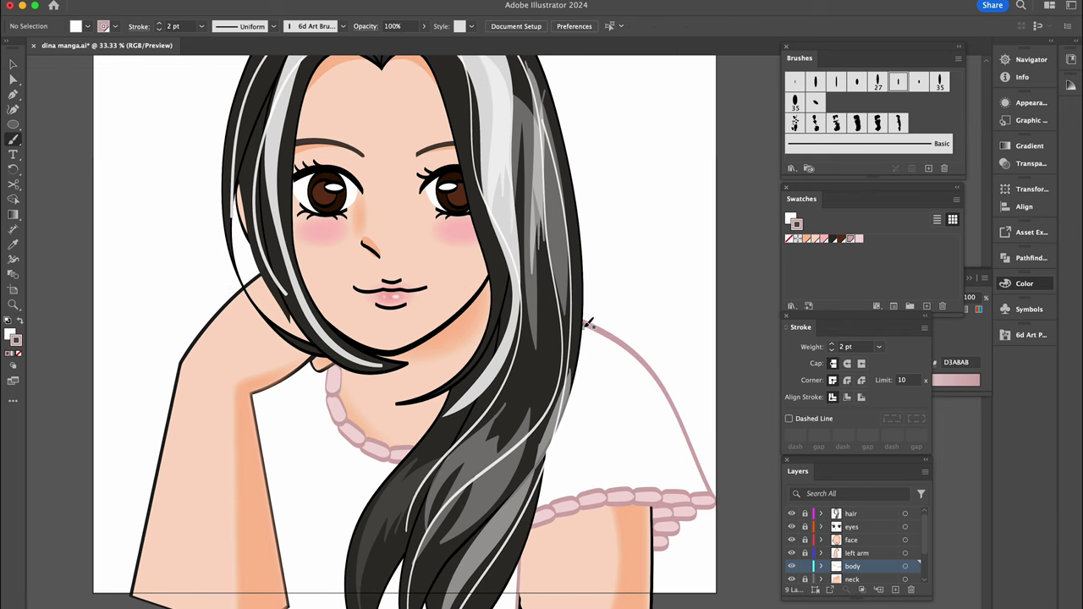
{"action": "left_click_drag", "start_coordinate": [659, 485], "coordinate": [659, 489]}
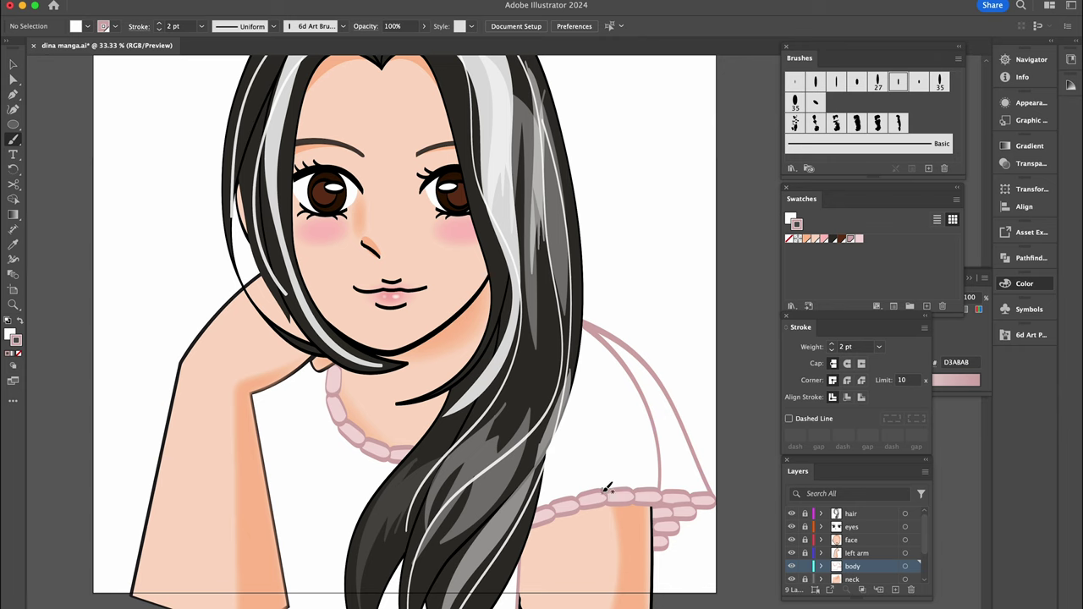
{"action": "left_click_drag", "start_coordinate": [604, 490], "coordinate": [590, 387]}
{"action": "left_click_drag", "start_coordinate": [564, 504], "coordinate": [547, 404]}
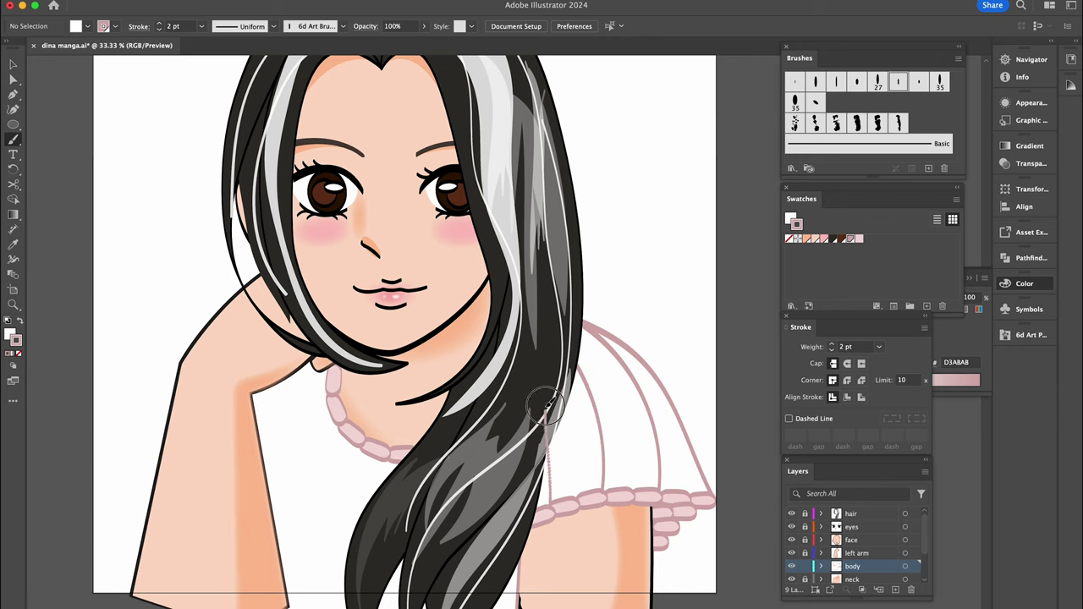
{"action": "scroll", "coordinate": [675, 298], "scroll_direction": "down", "scroll_amount": 1}
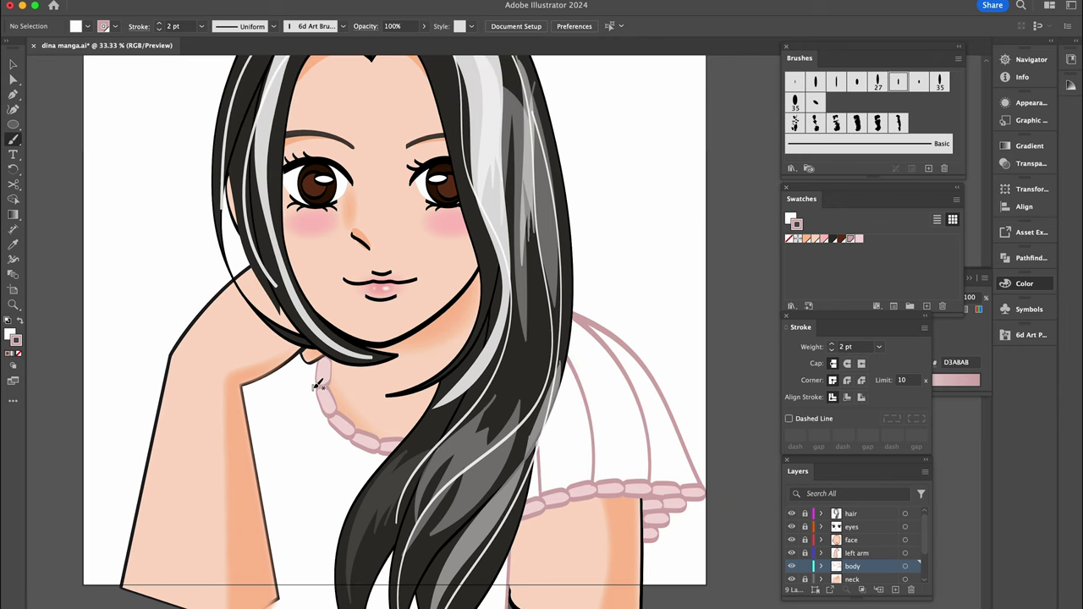
{"action": "scroll", "coordinate": [390, 453], "scroll_direction": "down", "scroll_amount": 2}
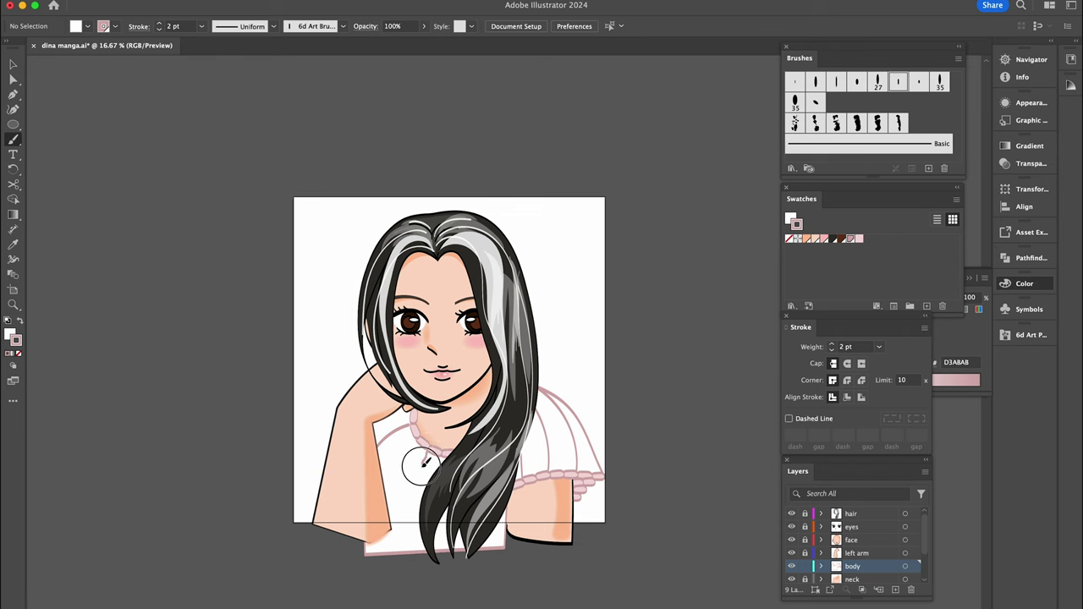
Open Document Setup, edit the artboard, and select the artboard-sized rectangle.
{"action": "scroll", "coordinate": [624, 554], "scroll_direction": "up", "scroll_amount": 2}
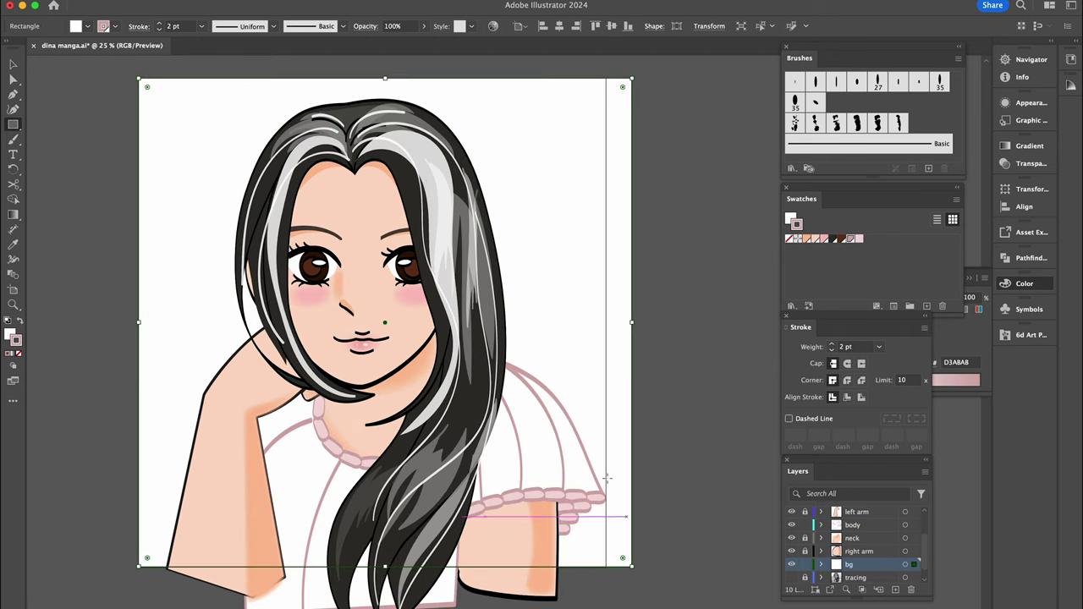
{"action": "left_click", "coordinate": [95, 9]}
{"action": "left_click", "coordinate": [127, 335]}
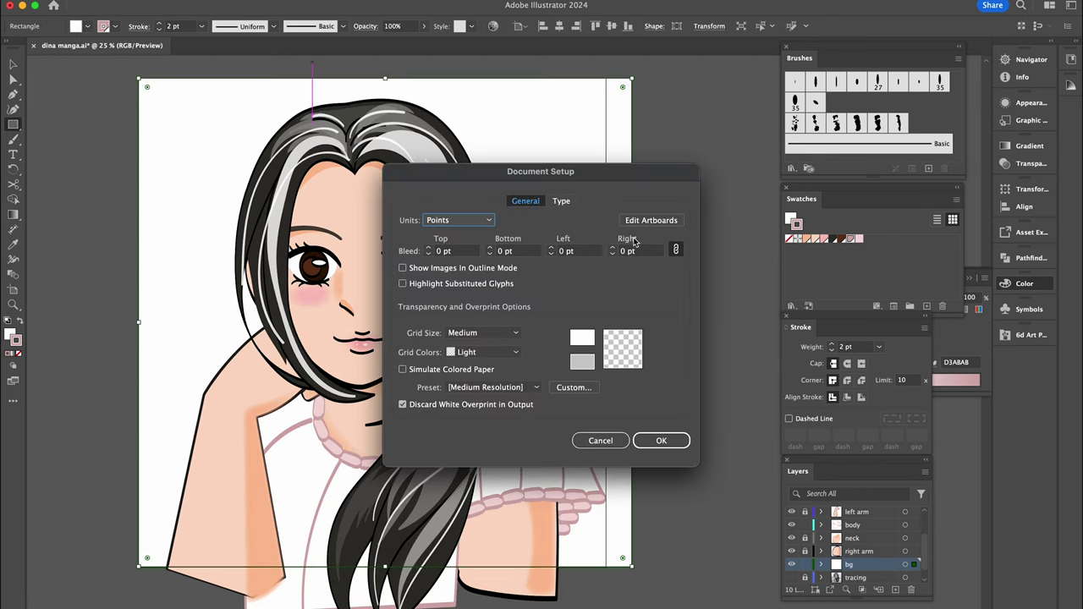
{"action": "left_click", "coordinate": [651, 221]}
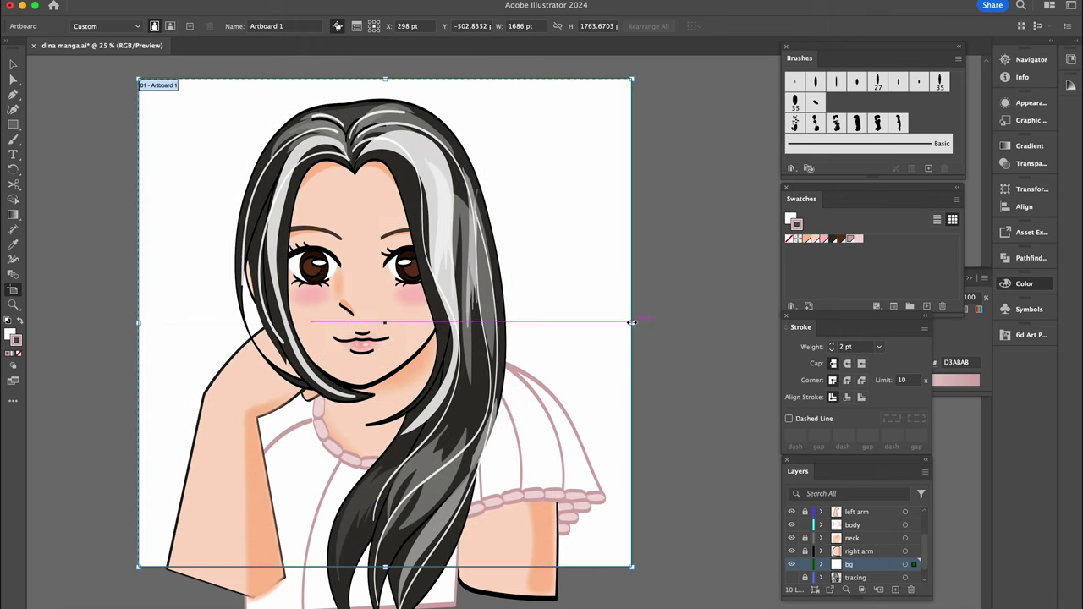
{"action": "left_click", "coordinate": [15, 66]}
Select the arm and body artwork with the rectangle and clip them with Ctrl+7.
{"action": "scroll", "coordinate": [912, 541], "scroll_direction": "down", "scroll_amount": 1}
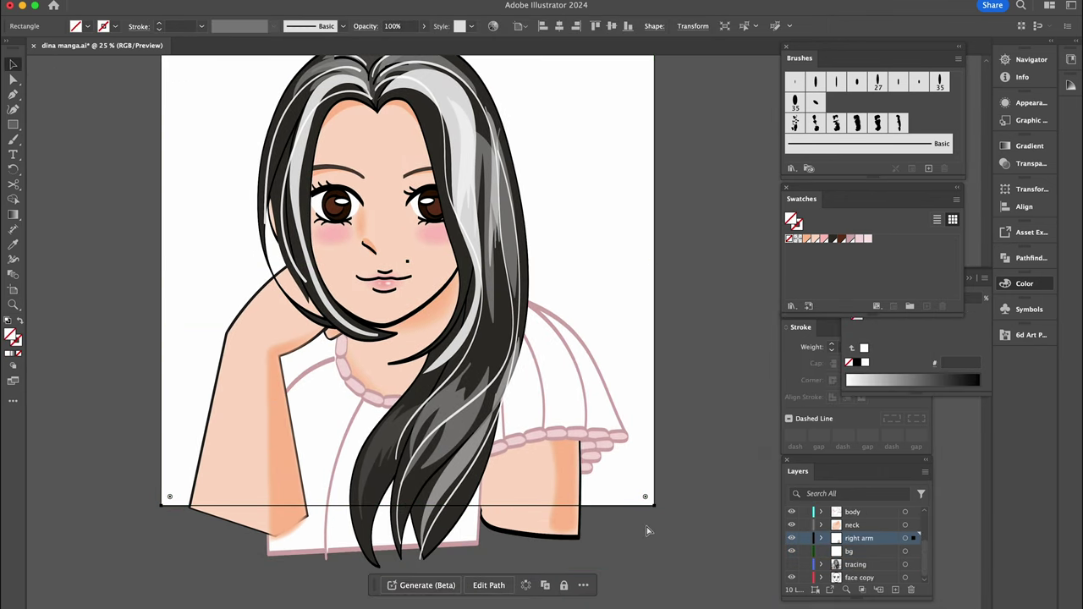
{"action": "left_click", "coordinate": [574, 525], "text": "shift"}
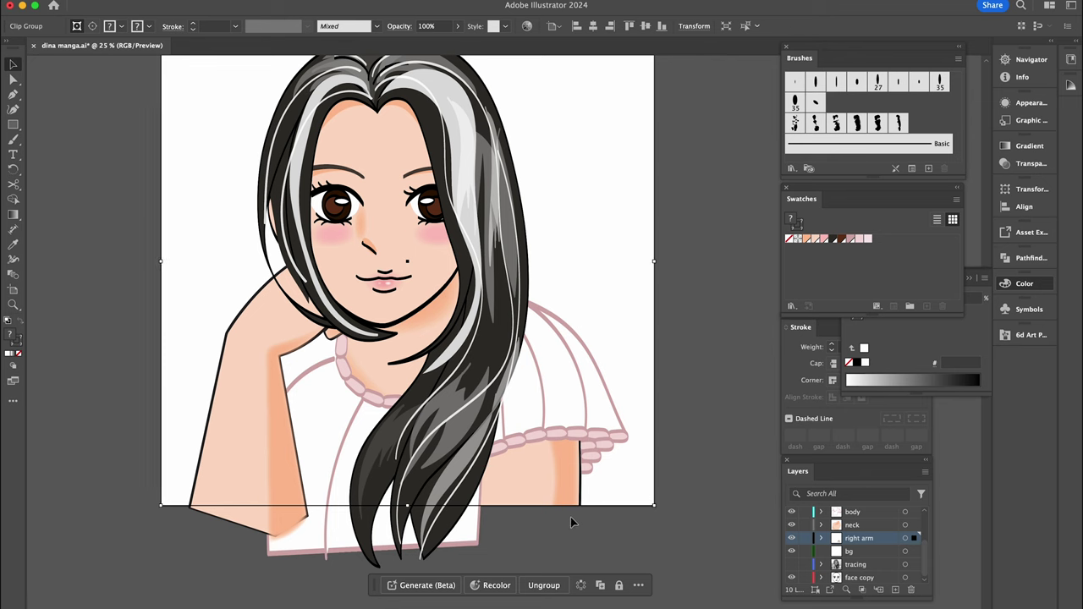
{"action": "scroll", "coordinate": [508, 533], "scroll_direction": "left", "scroll_amount": 2}
{"action": "left_click", "coordinate": [363, 550]}
{"action": "key", "text": "ctrl+7"}
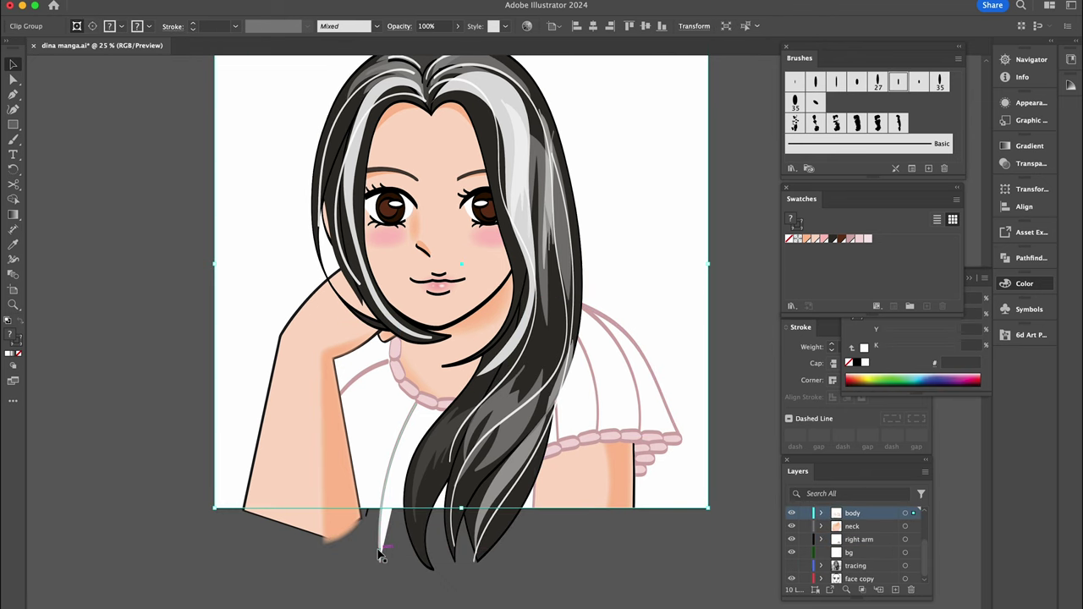
Inspect the clipped group's left arm, then draw a small circle on the background.
{"action": "double_click", "coordinate": [387, 496]}
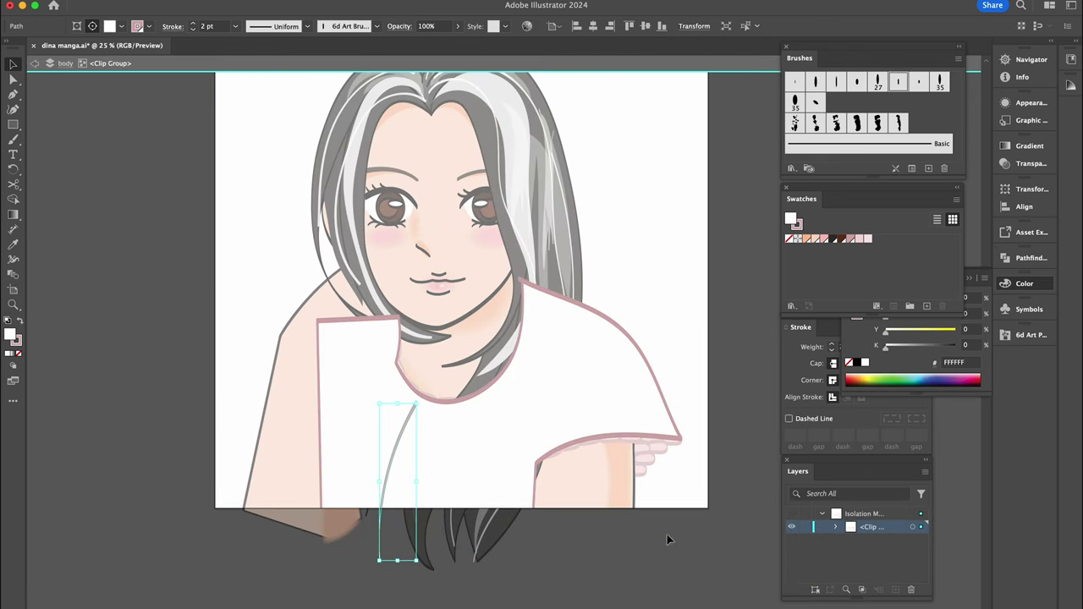
{"action": "double_click", "coordinate": [665, 539]}
{"action": "left_click", "coordinate": [338, 495]}
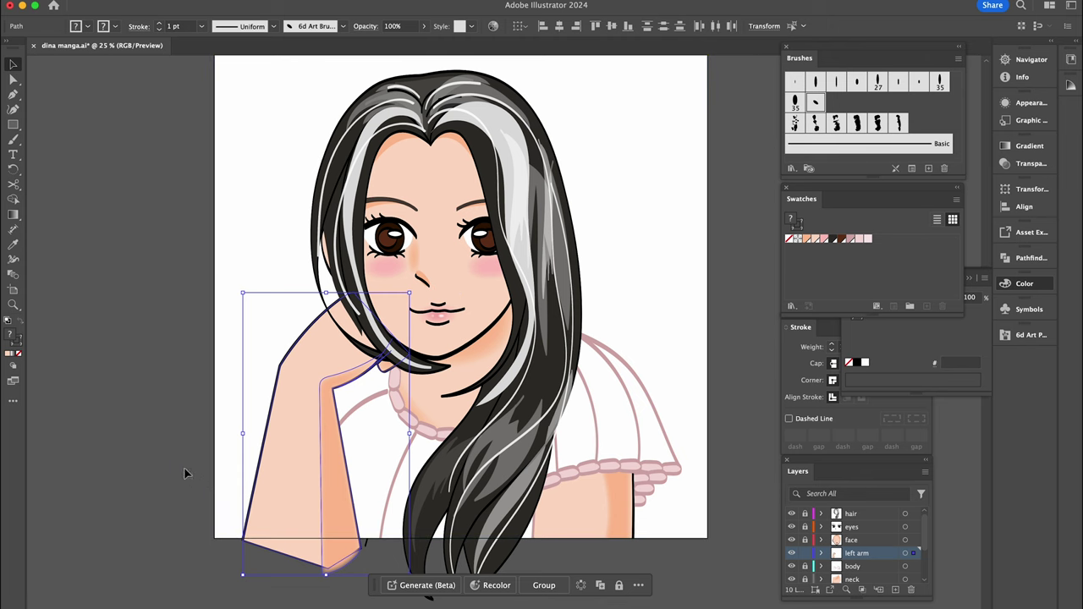
{"action": "left_click", "coordinate": [225, 555]}
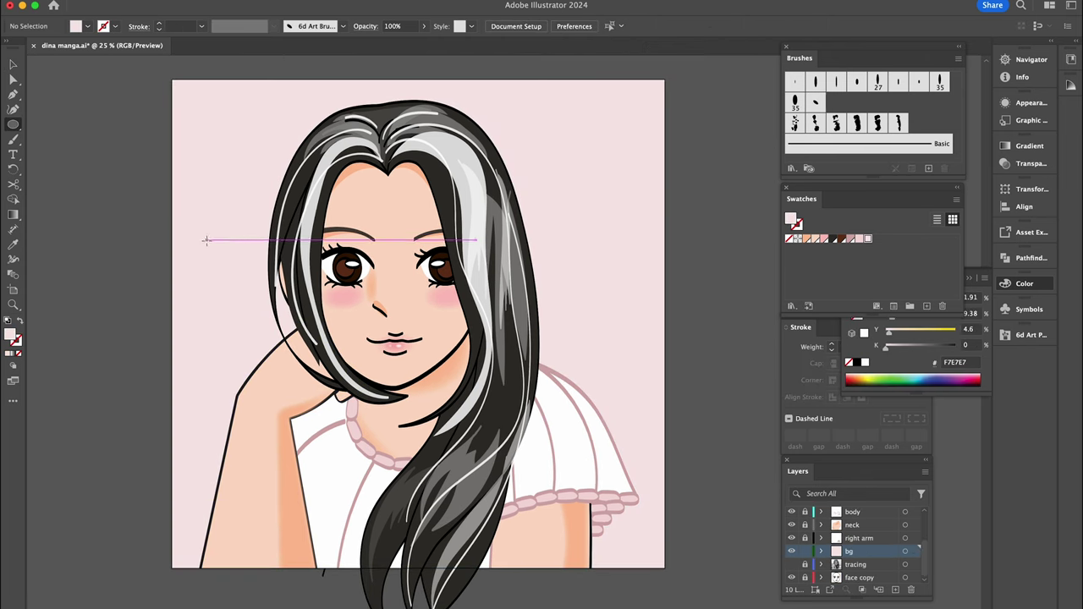
{"action": "left_click_drag", "start_coordinate": [205, 240], "coordinate": [257, 291]}
Fill the circle light pink, duplicate it, and apply a 70 pt feather.
{"action": "key", "text": "v"}
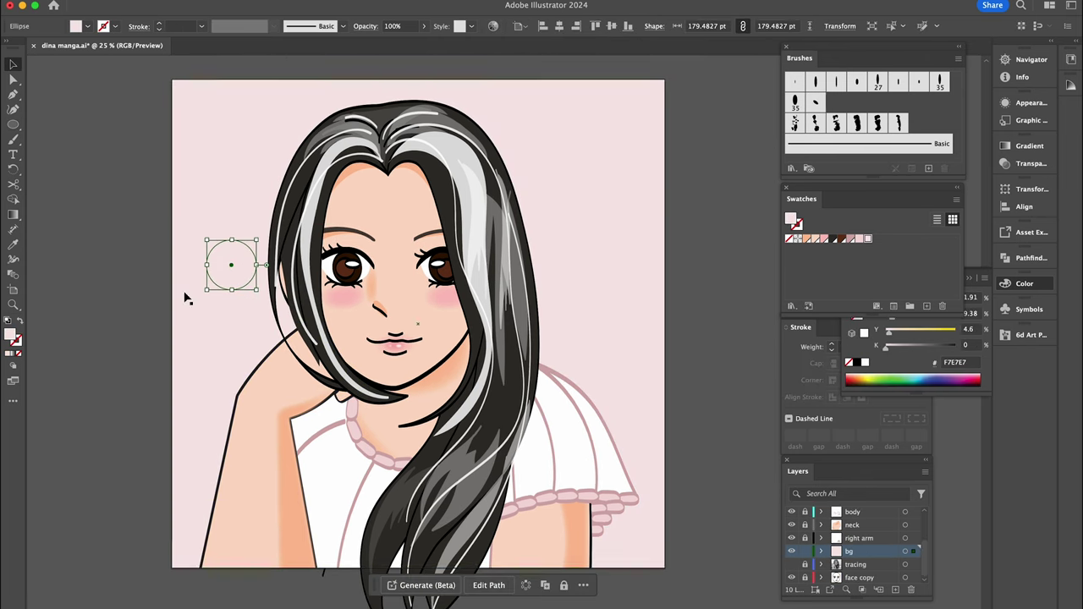
{"action": "left_click", "coordinate": [866, 241]}
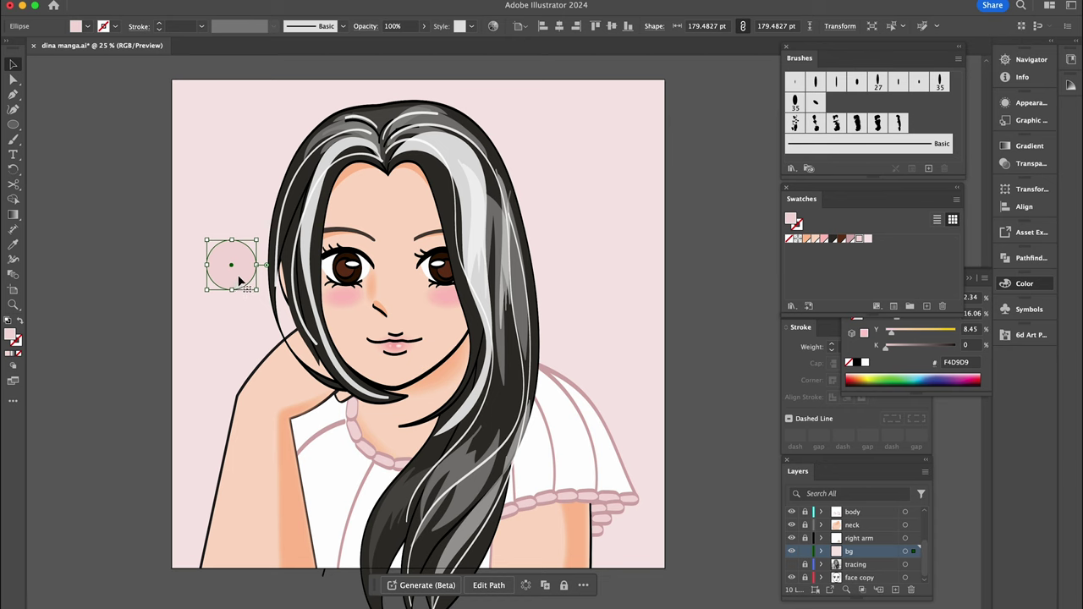
{"action": "left_click_drag", "start_coordinate": [239, 282], "coordinate": [222, 308]}
{"action": "key", "text": "alt+shift+super+e"}
{"action": "key", "text": "Return"}
Add large and small feathered circles, one resized to 224 pt, around the head.
{"action": "left_click_drag", "start_coordinate": [226, 366], "coordinate": [343, 270]}
{"action": "mouse_move", "coordinate": [242, 355]}
{"action": "left_mouse_down"}
{"action": "mouse_move", "coordinate": [282, 352]}
{"action": "mouse_move", "coordinate": [227, 519]}
{"action": "mouse_move", "coordinate": [277, 140]}
{"action": "mouse_move", "coordinate": [264, 161]}
{"action": "mouse_move", "coordinate": [546, 338]}
{"action": "mouse_move", "coordinate": [608, 137]}
{"action": "left_mouse_up"}
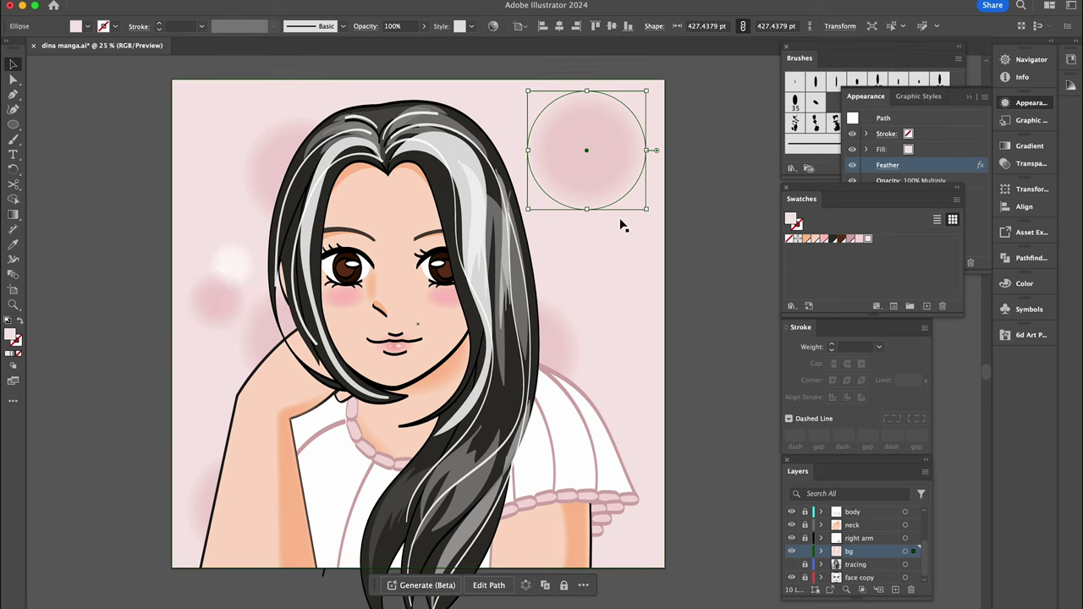
{"action": "left_click_drag", "start_coordinate": [602, 201], "coordinate": [667, 323]}
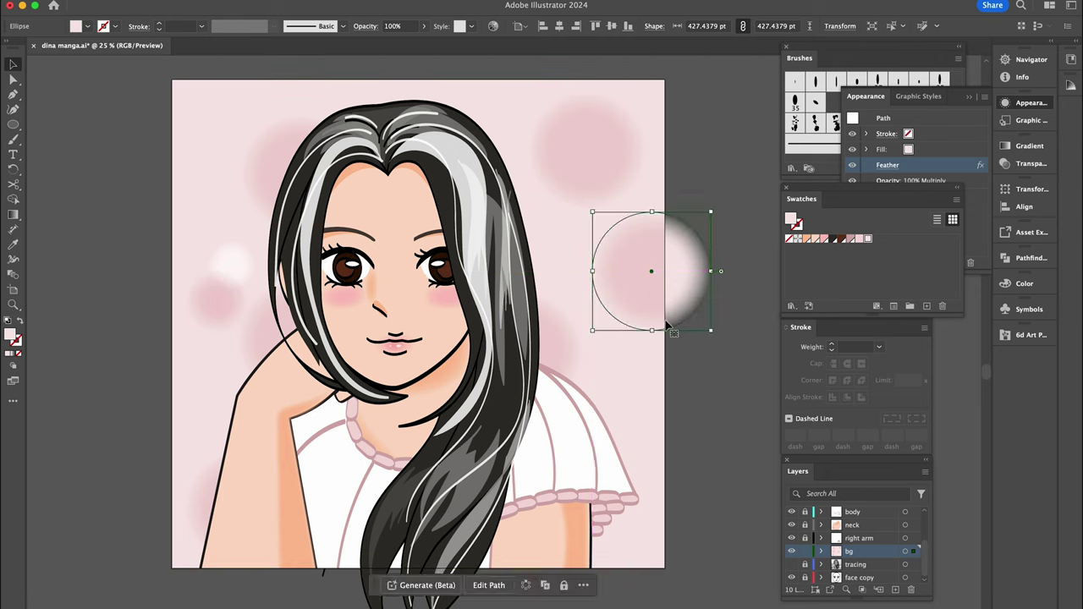
{"action": "left_click_drag", "start_coordinate": [242, 95], "coordinate": [277, 169]}
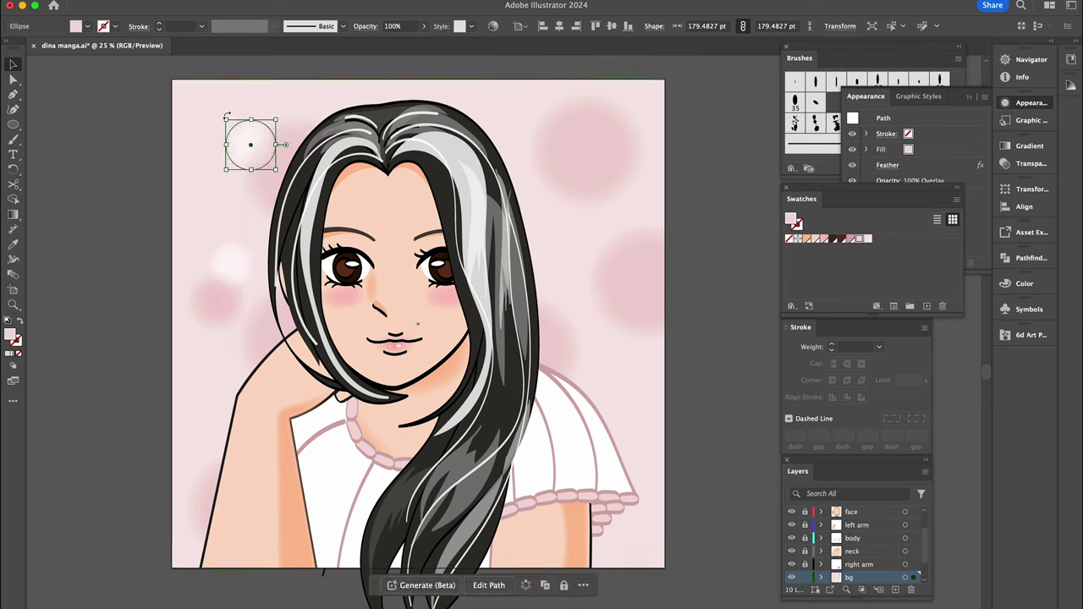
{"action": "left_click_drag", "start_coordinate": [224, 118], "coordinate": [212, 107]}
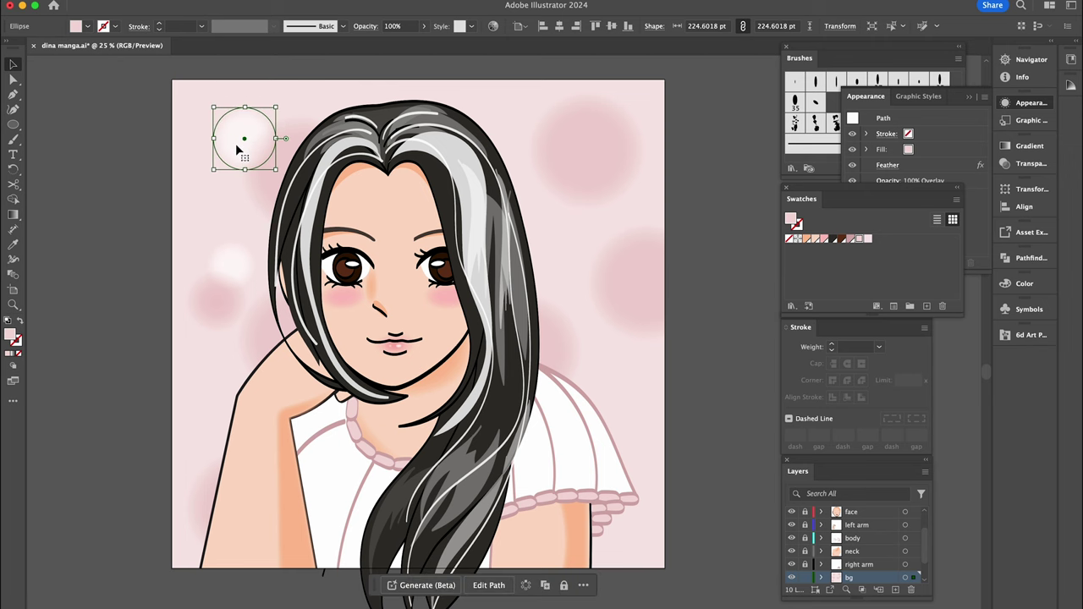
{"action": "mouse_move", "coordinate": [239, 148]}
{"action": "left_mouse_down"}
{"action": "mouse_move", "coordinate": [630, 369]}
{"action": "mouse_move", "coordinate": [624, 350]}
{"action": "mouse_move", "coordinate": [626, 433]}
{"action": "left_mouse_up"}
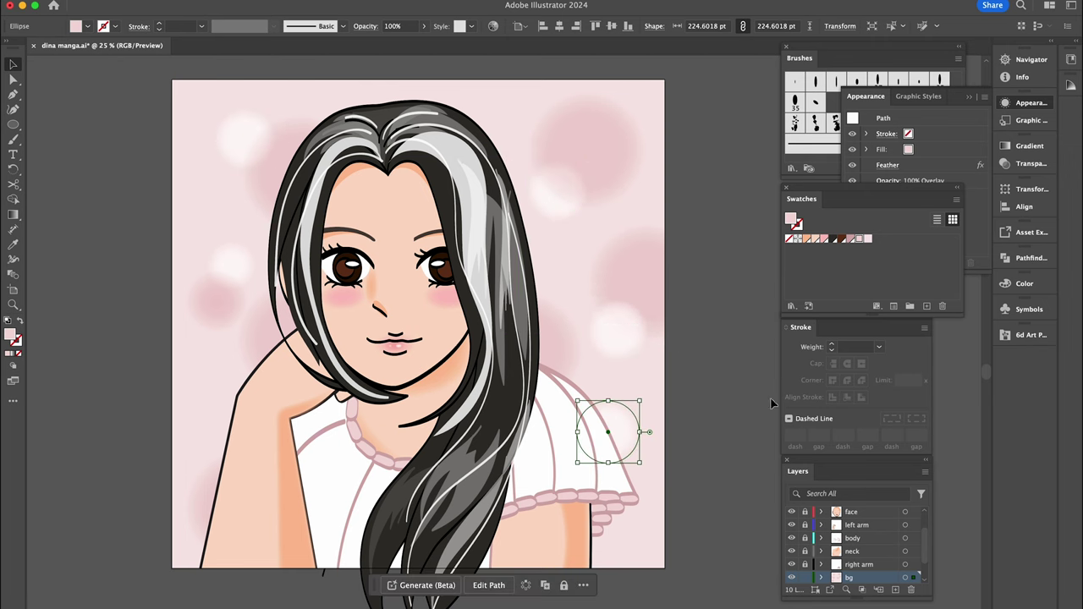
{"action": "left_click", "coordinate": [743, 400]}
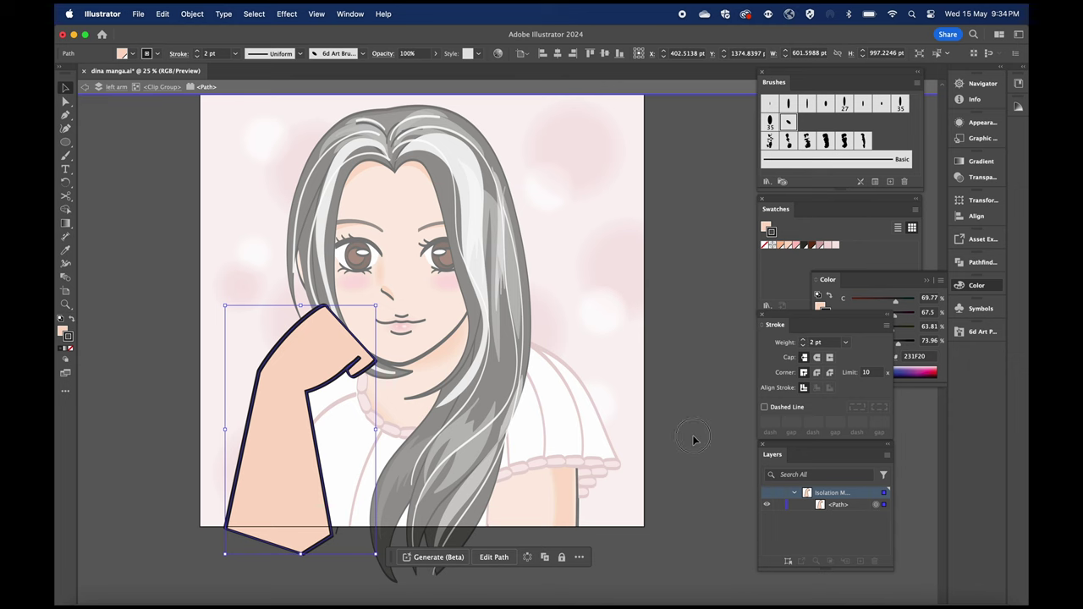
Exit isolation mode with Esc and hide all panels with Tab to show the finished portrait.
{"action": "key", "text": "Escape"}
{"action": "key", "text": "Tab"}
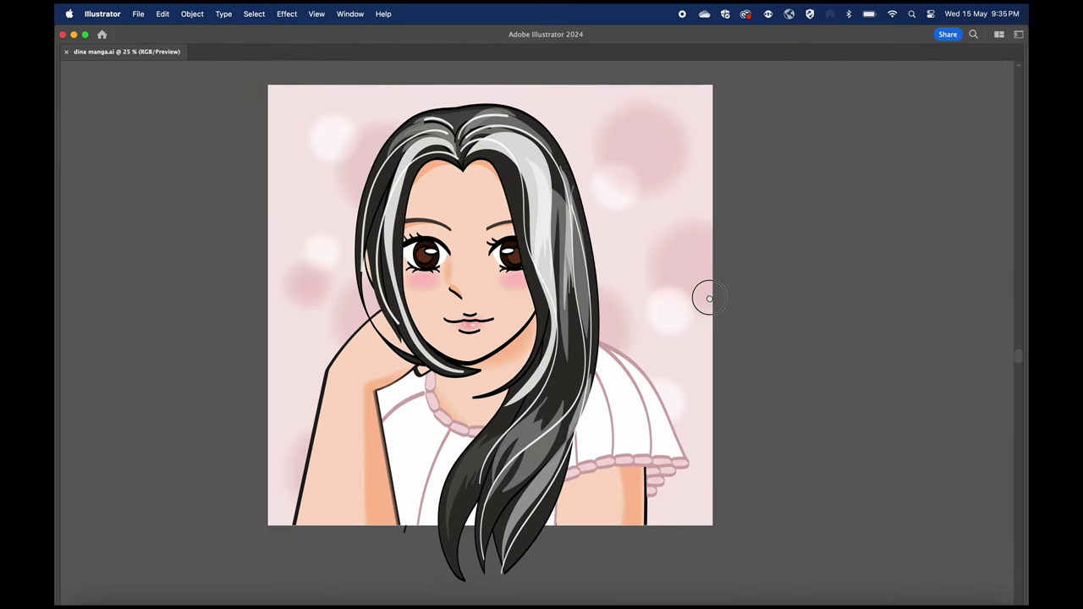